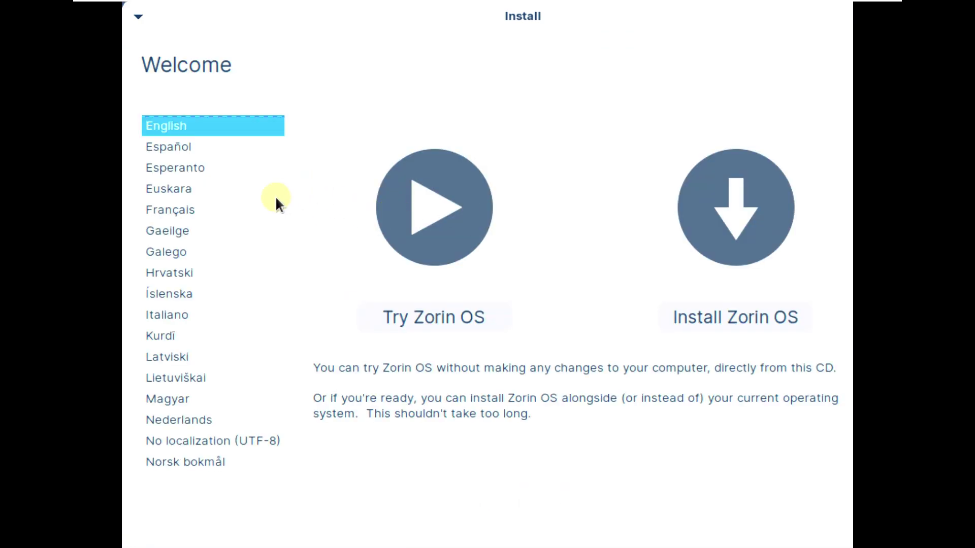
# Start the Zorin OS live trial session in English and turn off stretching of the virtual machine's guest display
pyautogui.moveTo(277, 195); pyautogui.dragTo(284, 154)
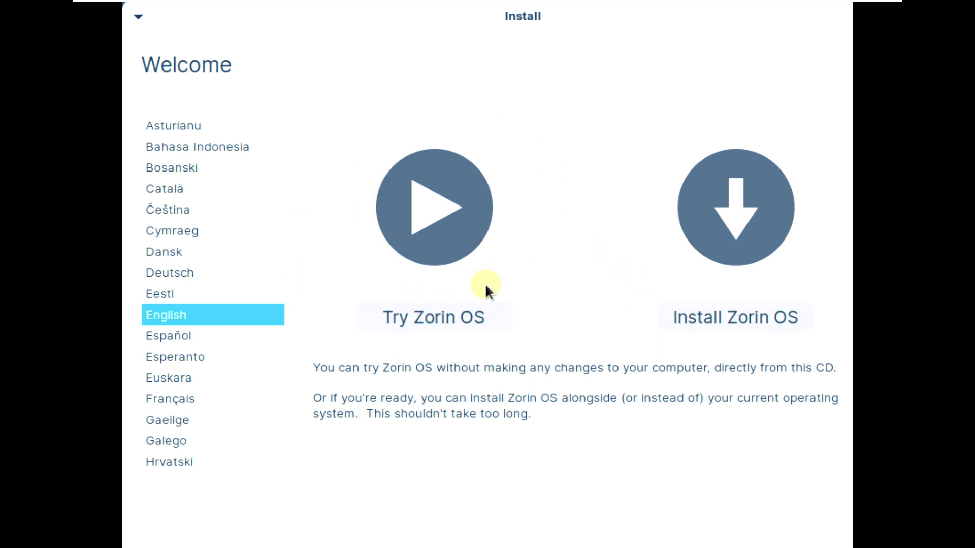
pyautogui.click(422, 318)
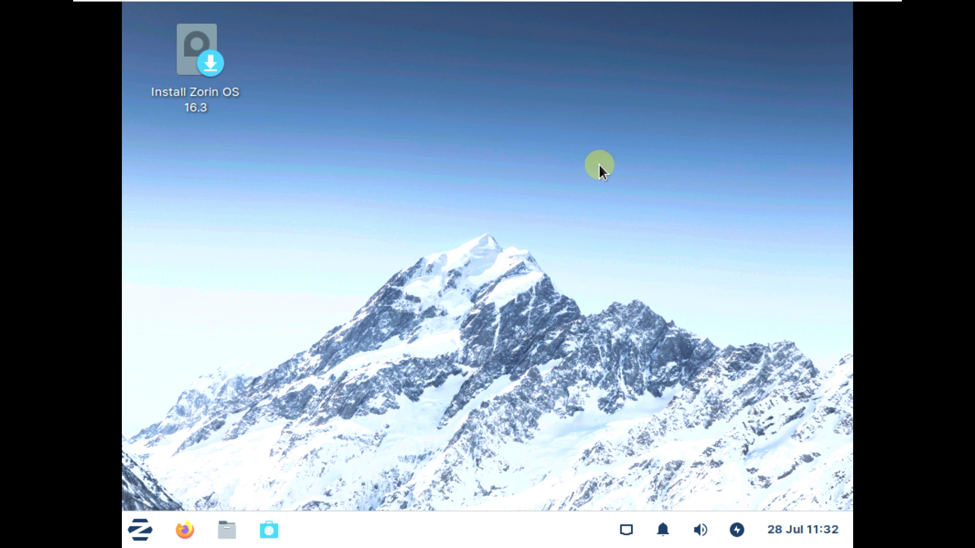
pyautogui.moveTo(808, 4)
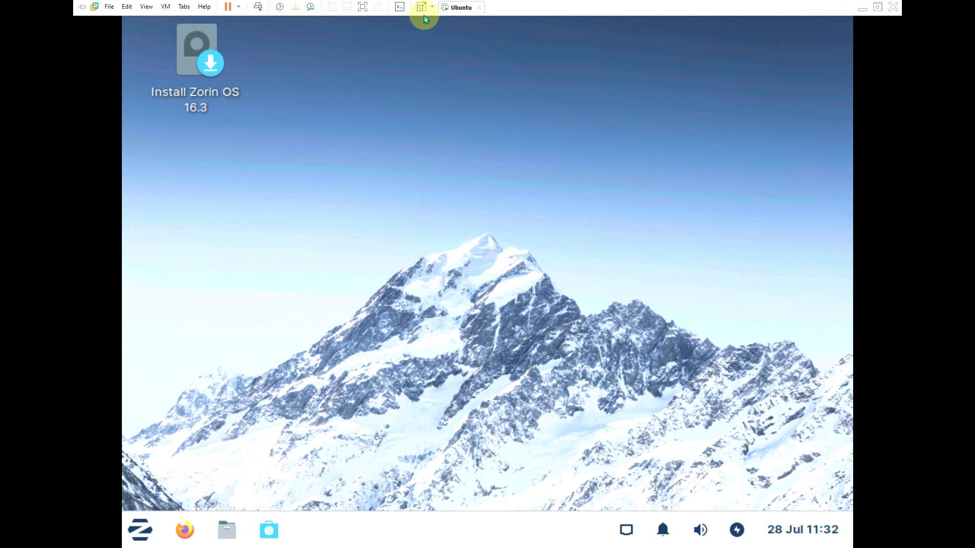
pyautogui.click(421, 9)
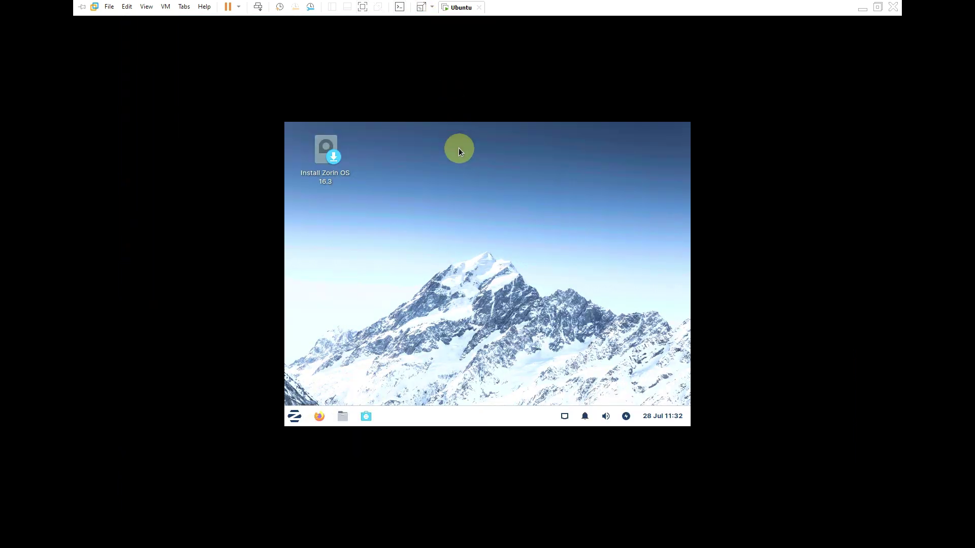
# Set the guest display resolution to 1920×1080, keep the new configuration and close the Display settings
pyautogui.click(294, 417)
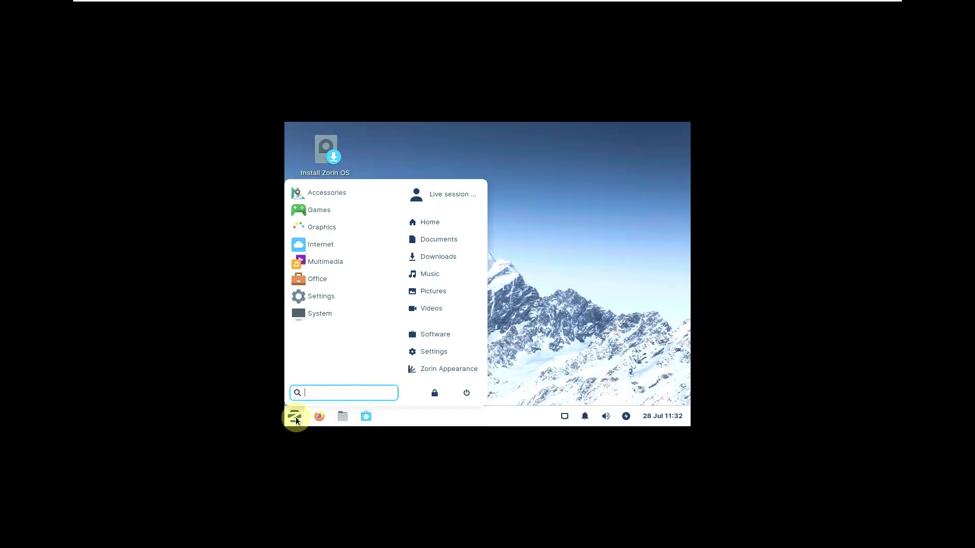
pyautogui.click(344, 300)
pyautogui.scroll(-1, 353, 289)
pyautogui.scroll(-1, 351, 324)
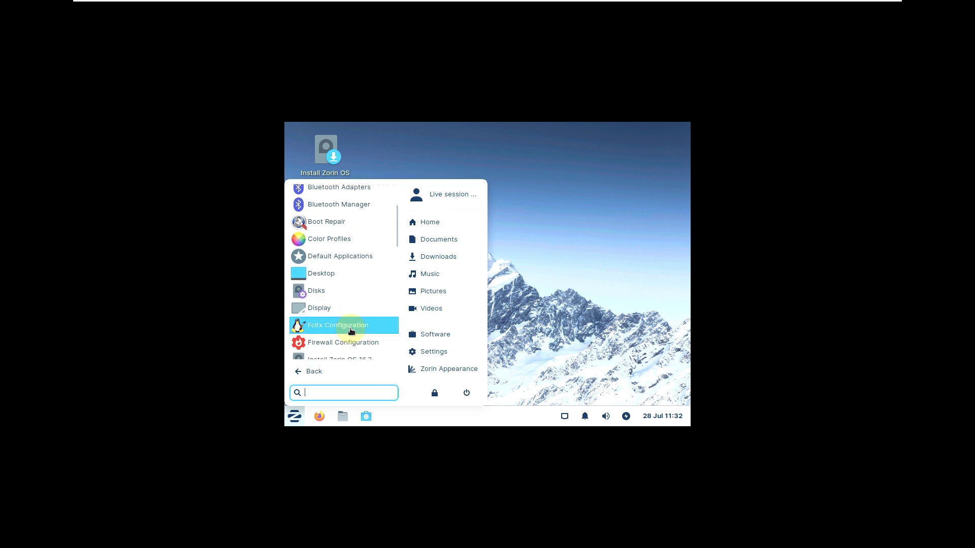
pyautogui.click(348, 310)
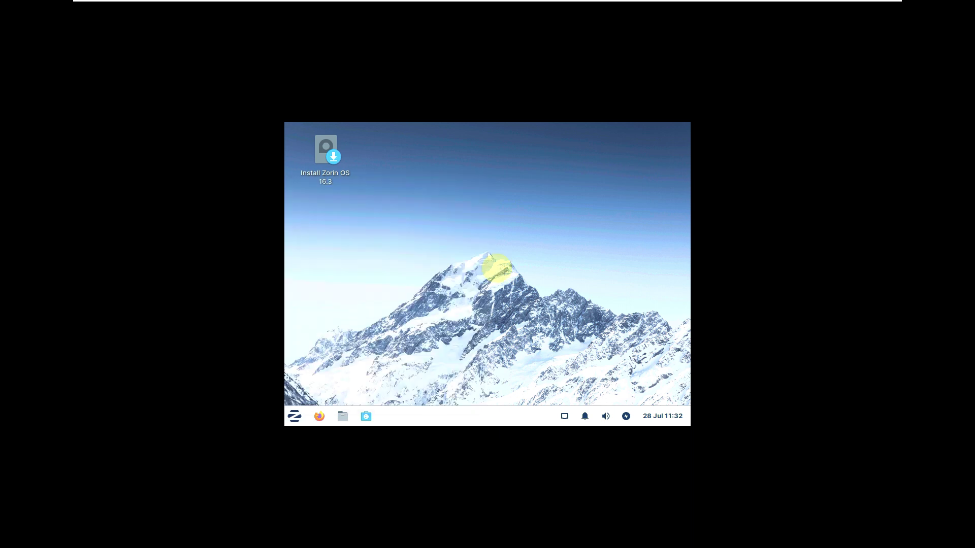
pyautogui.click(570, 209)
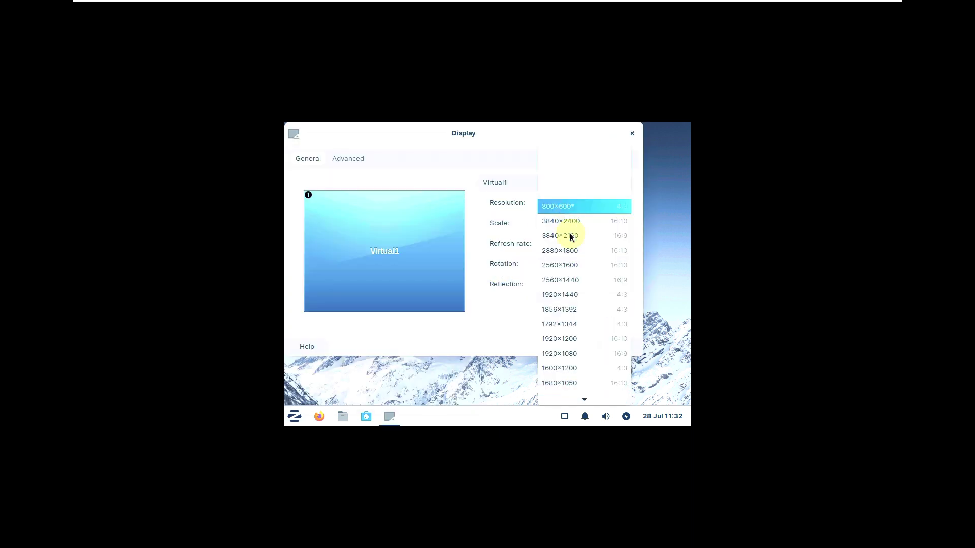
pyautogui.click(576, 355)
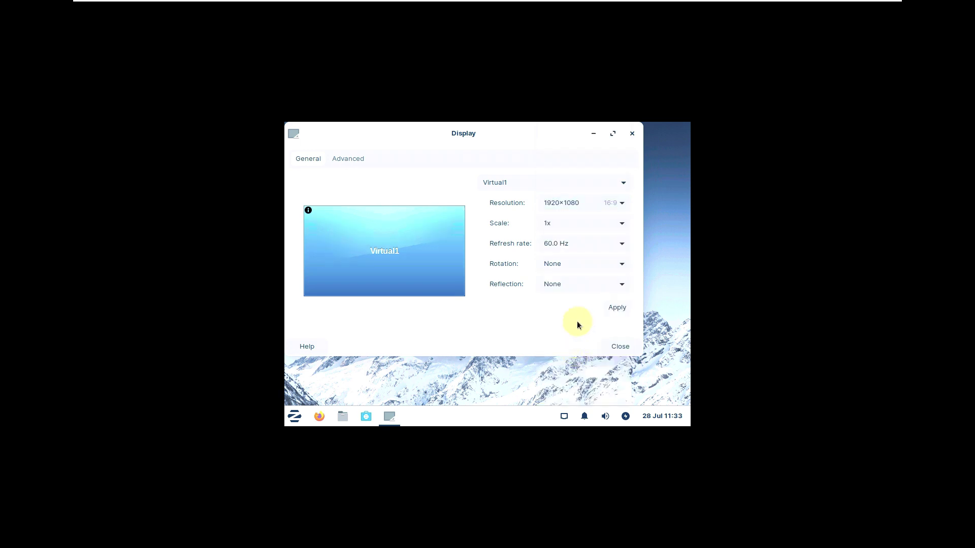
pyautogui.click(616, 309)
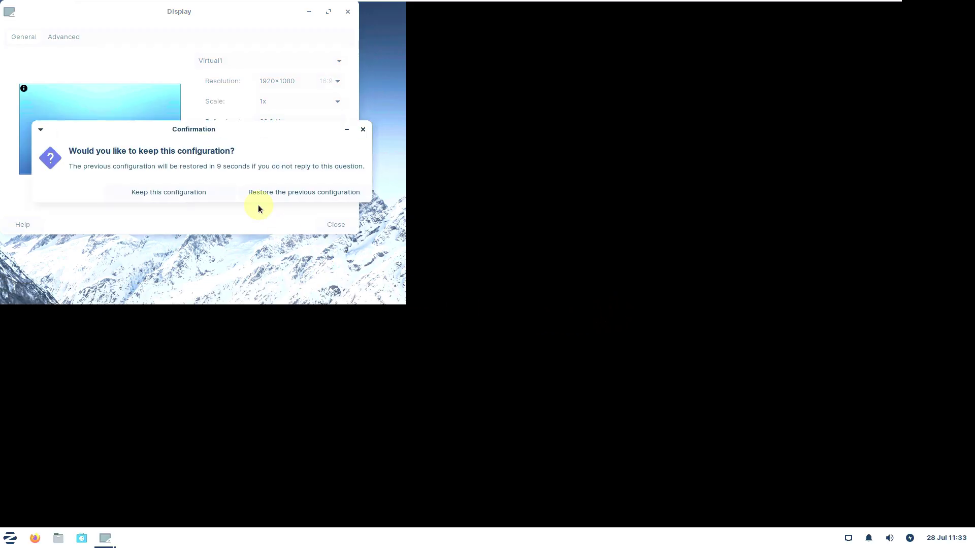
pyautogui.click(218, 193)
pyautogui.moveTo(200, 17); pyautogui.dragTo(340, 100)
pyautogui.click(485, 307)
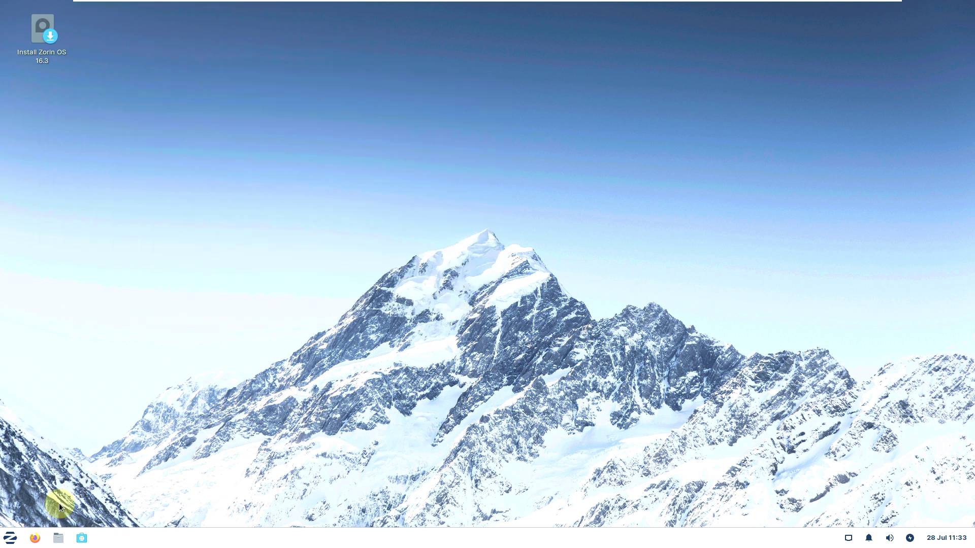
# Open the Task Manager from the system applications and maximize its window
pyautogui.click(16, 537)
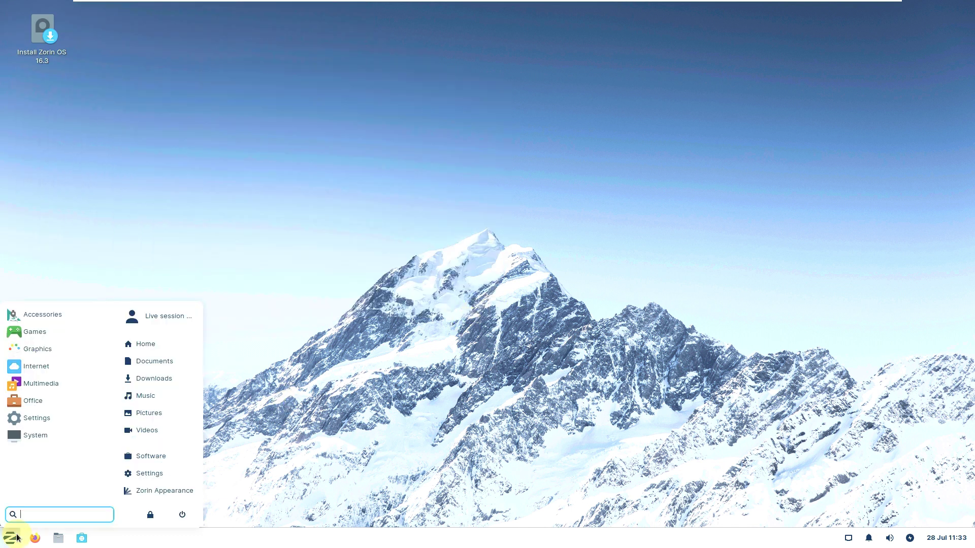
pyautogui.click(74, 434)
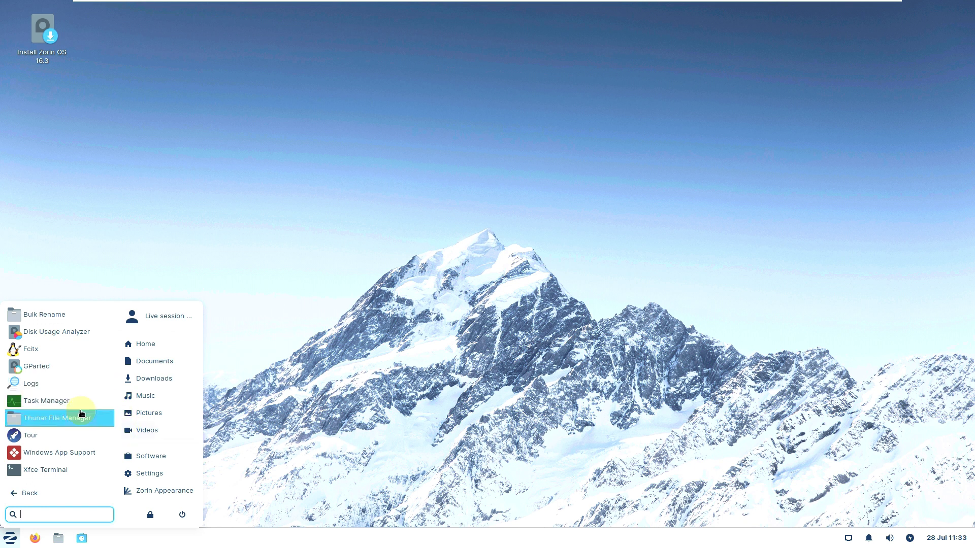
pyautogui.click(78, 406)
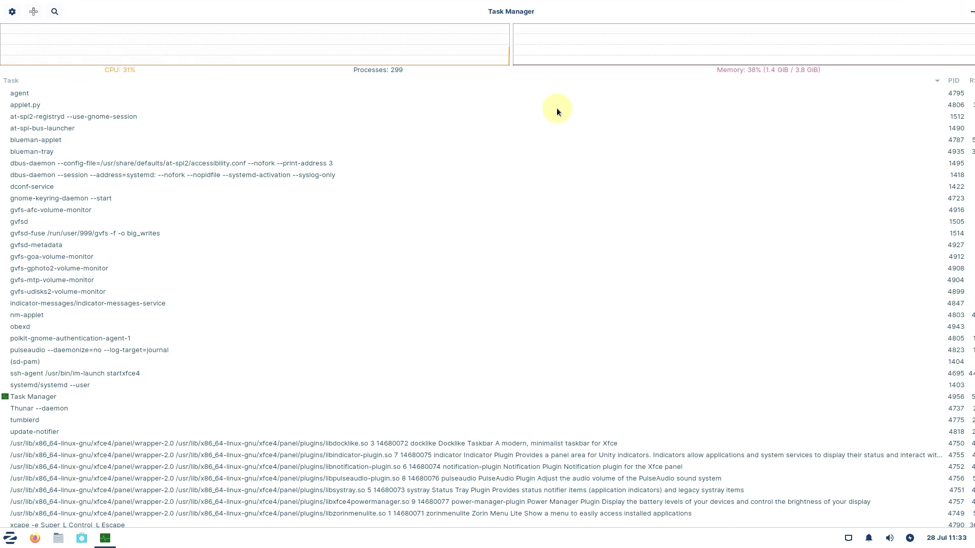
pyautogui.click(558, 111)
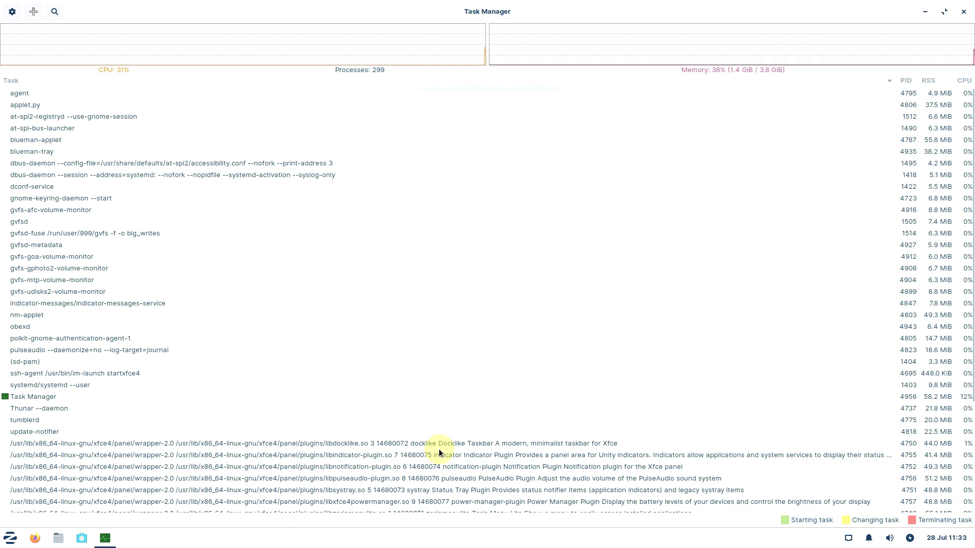
# Look through the process list and enlarge the CPU and memory graphs above it
pyautogui.scroll(-4, 421, 328)
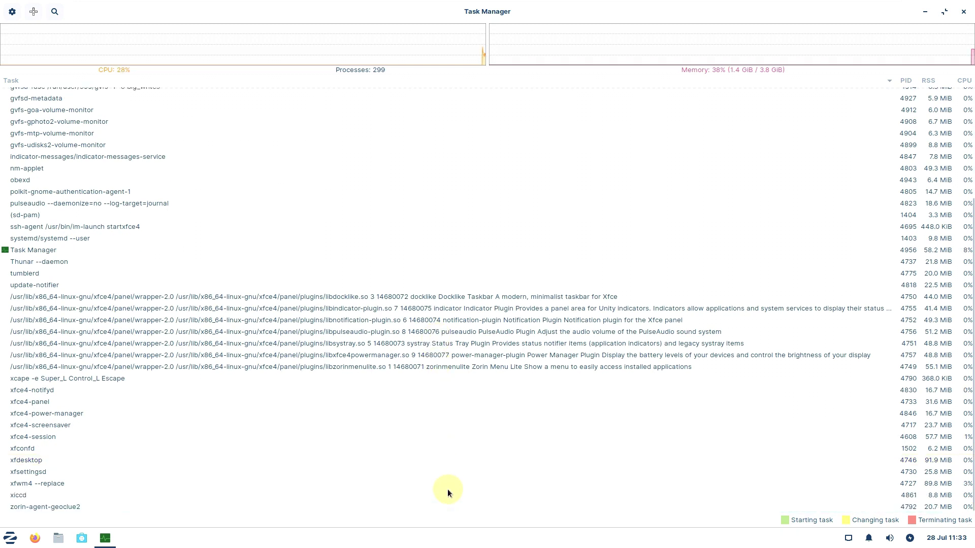
pyautogui.scroll(4, 446, 490)
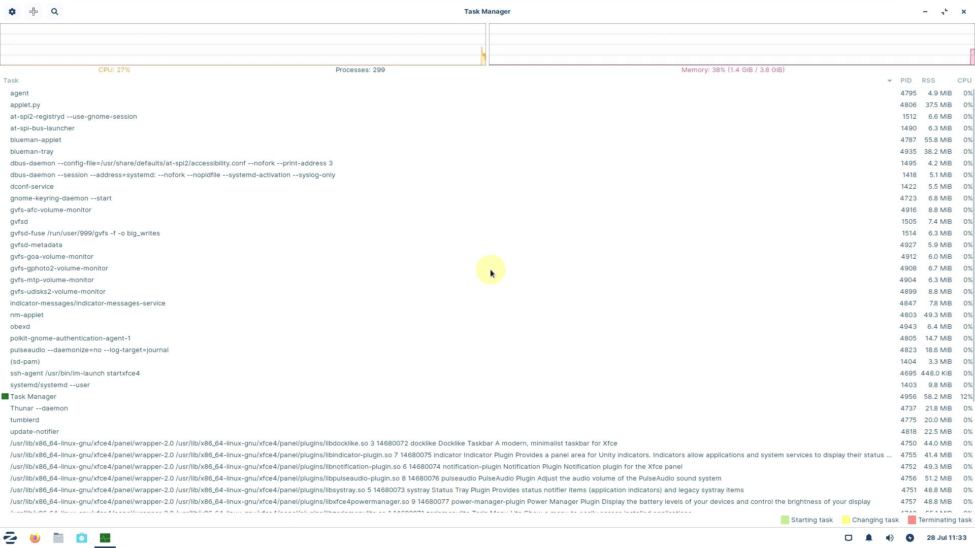
pyautogui.moveTo(486, 71); pyautogui.dragTo(500, 196)
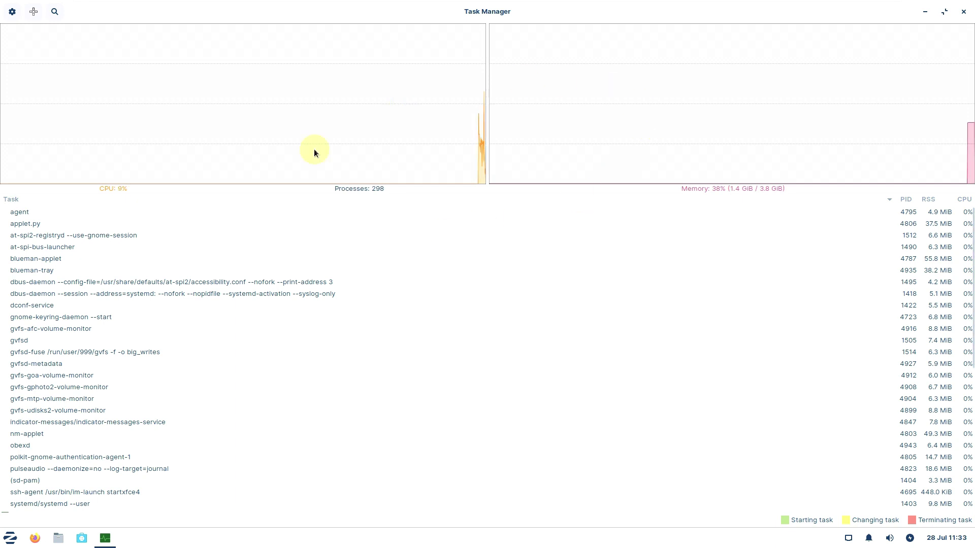
# Examine the running processes and the overall CPU and memory usage in the Task Manager
pyautogui.scroll(-6, 498, 329)
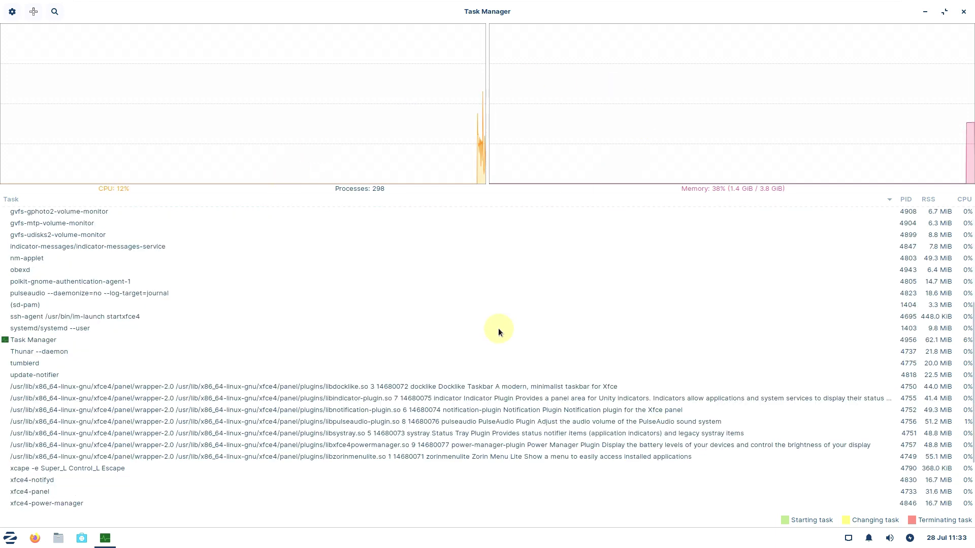
pyautogui.scroll(-2, 498, 327)
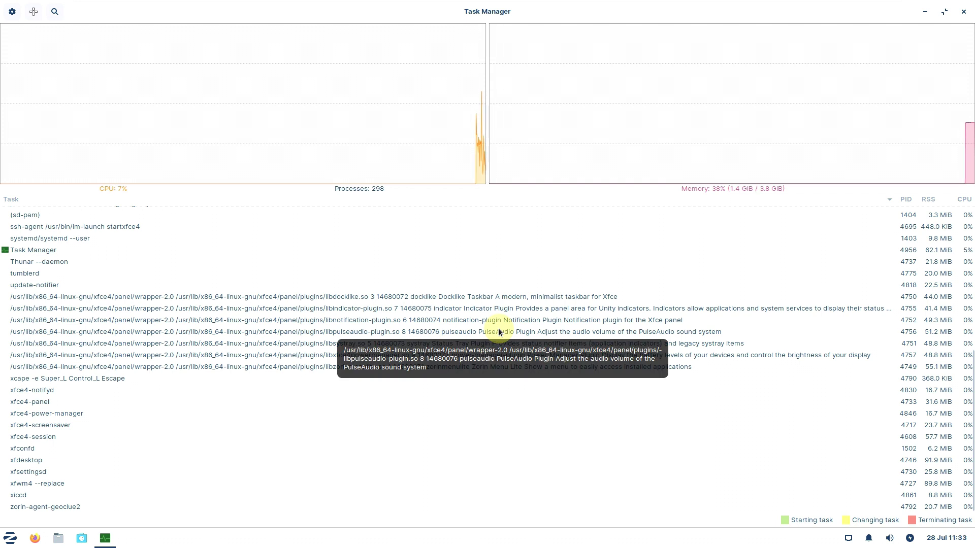
pyautogui.scroll(5, 495, 334)
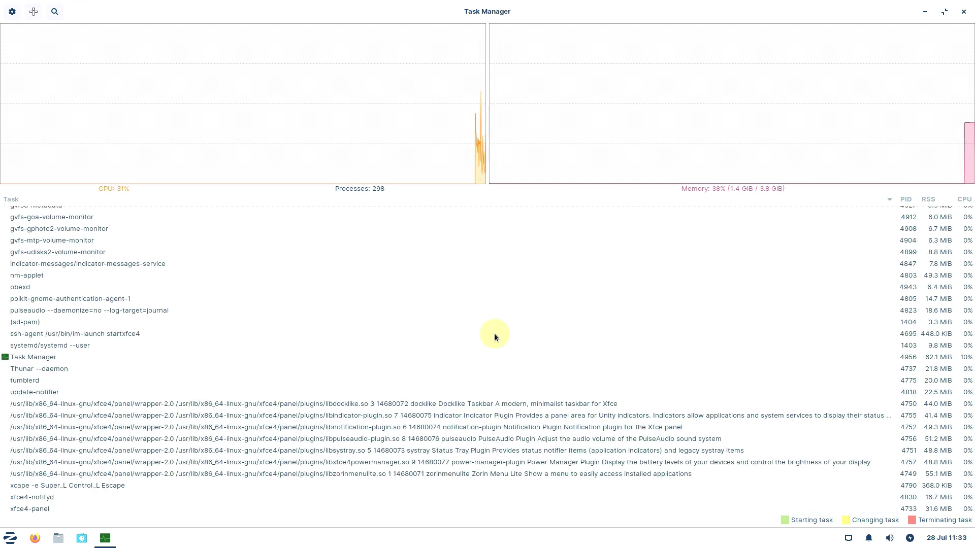
pyautogui.scroll(2, 494, 333)
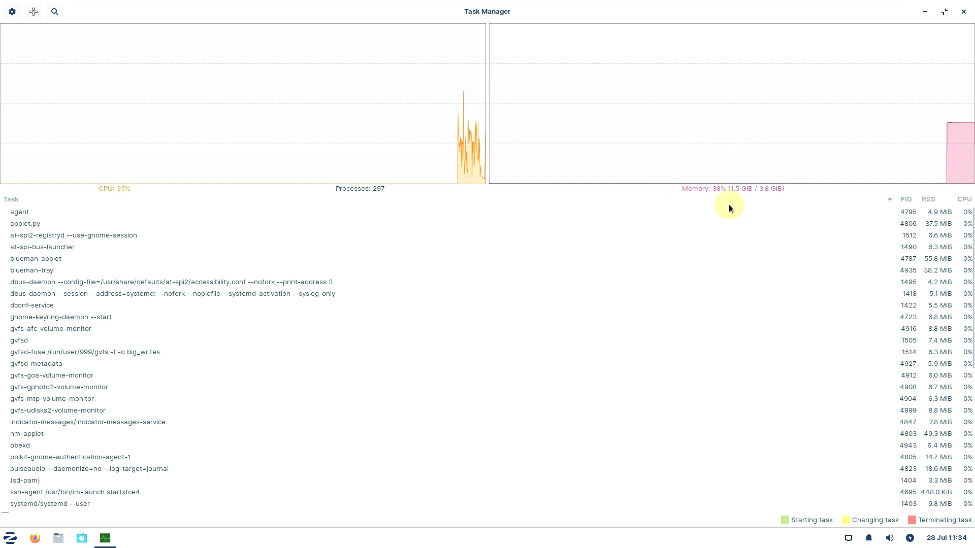
pyautogui.moveTo(753, 126)
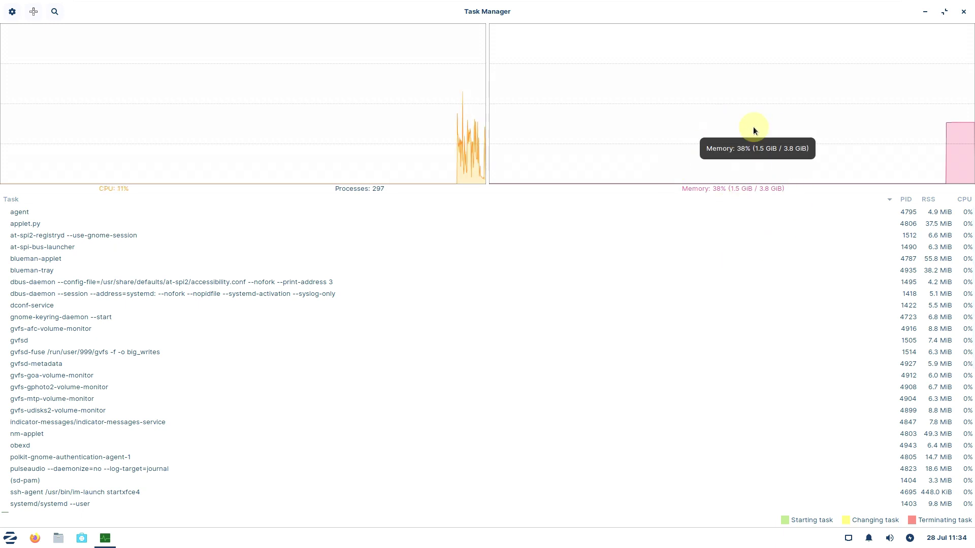
pyautogui.scroll(-5, 547, 279)
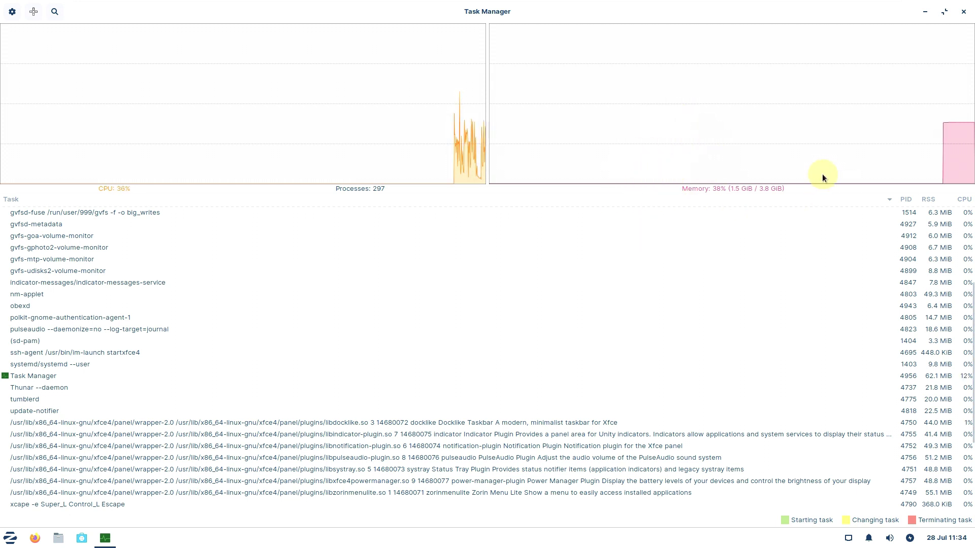
pyautogui.moveTo(822, 177)
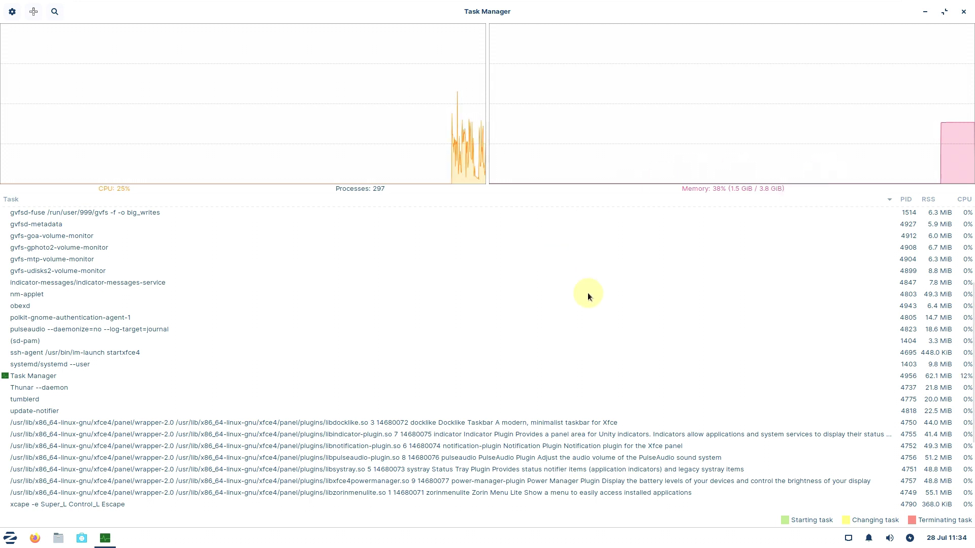
pyautogui.scroll(1, 605, 227)
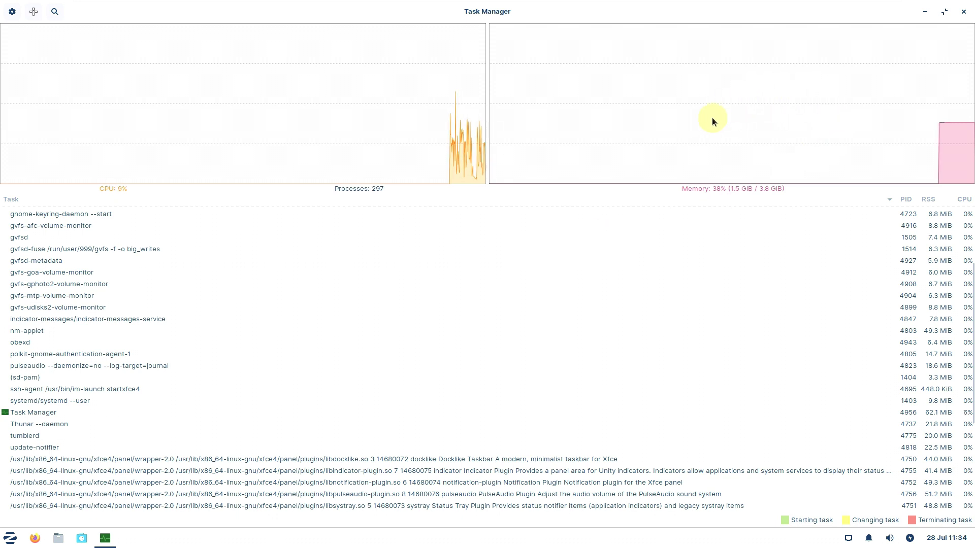
pyautogui.moveTo(707, 123)
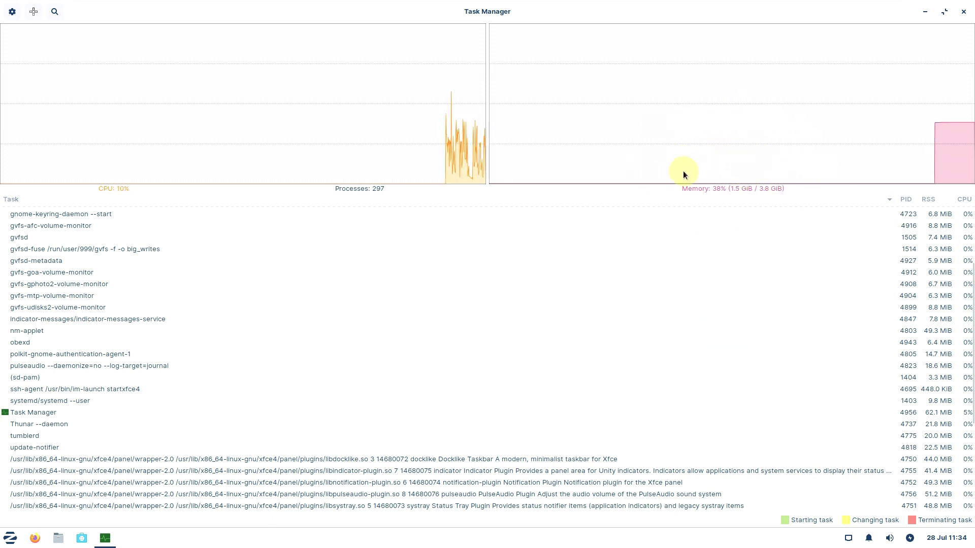
pyautogui.scroll(3, 663, 300)
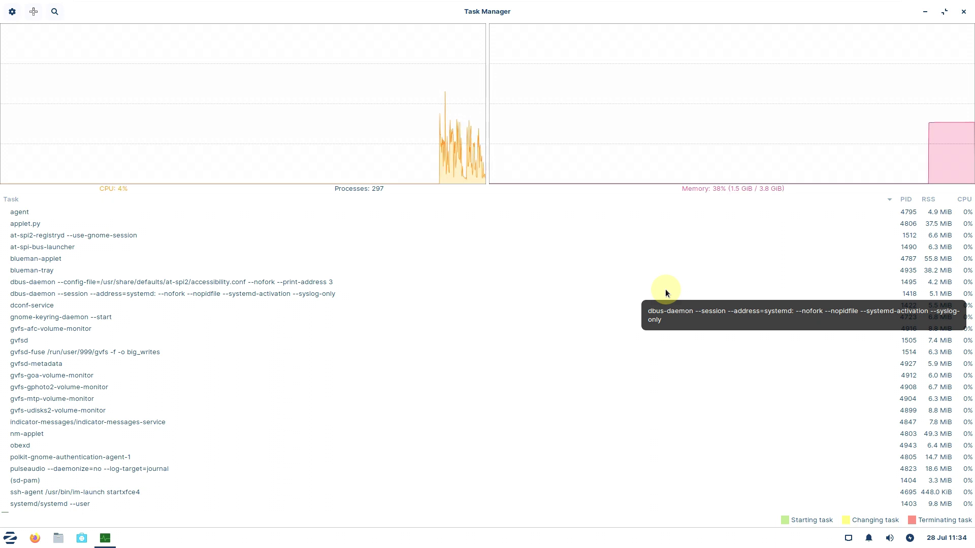
# Review the Task Manager's general settings and its version information, then close both dialogs
pyautogui.click(12, 11)
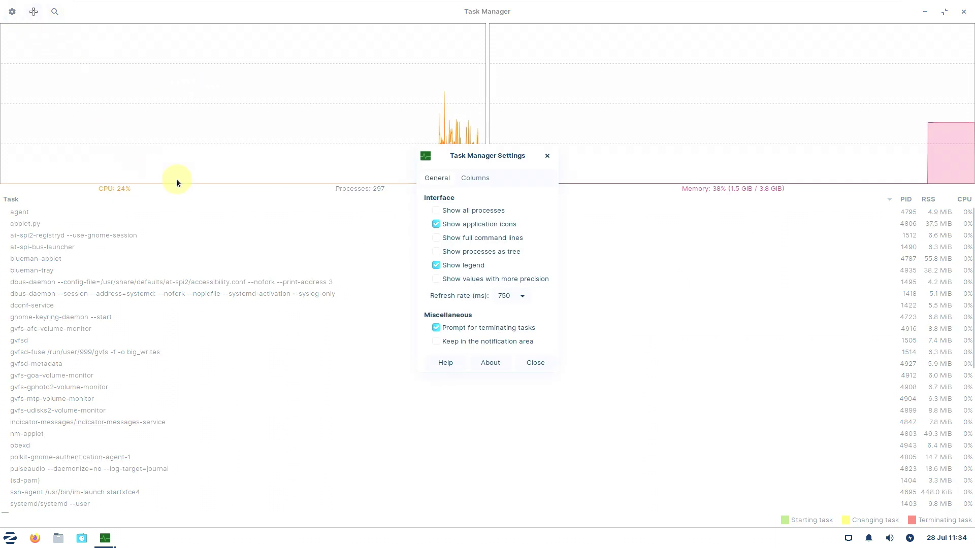
pyautogui.click(501, 365)
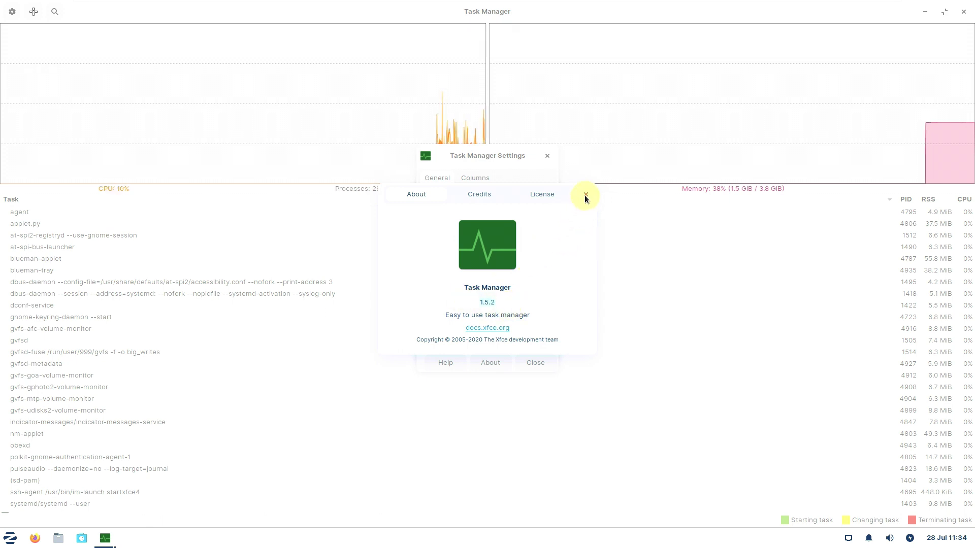
pyautogui.click(585, 196)
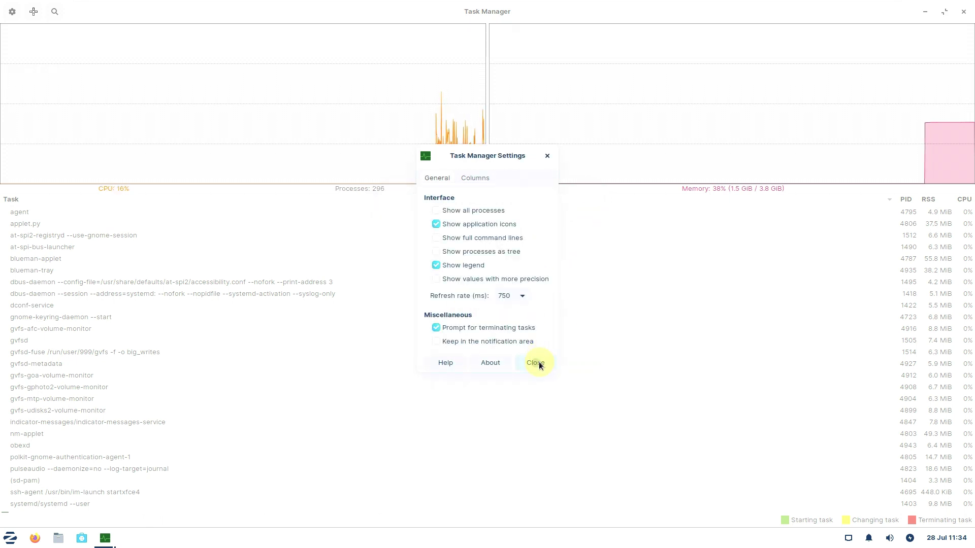
pyautogui.click(536, 363)
# Restore the Task Manager to a small window in the desktop's upper-right corner and launch Firefox
pyautogui.click(944, 11)
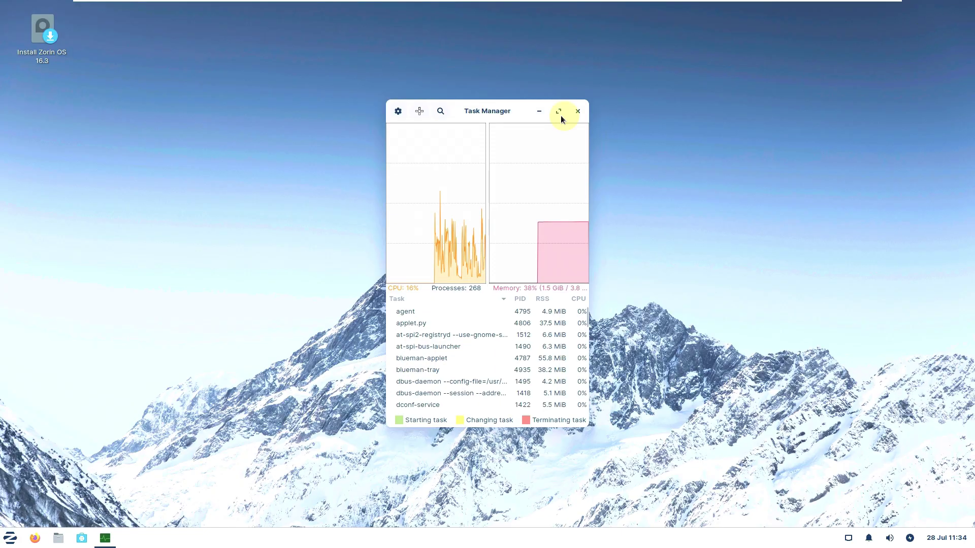
pyautogui.moveTo(504, 112); pyautogui.dragTo(890, 11)
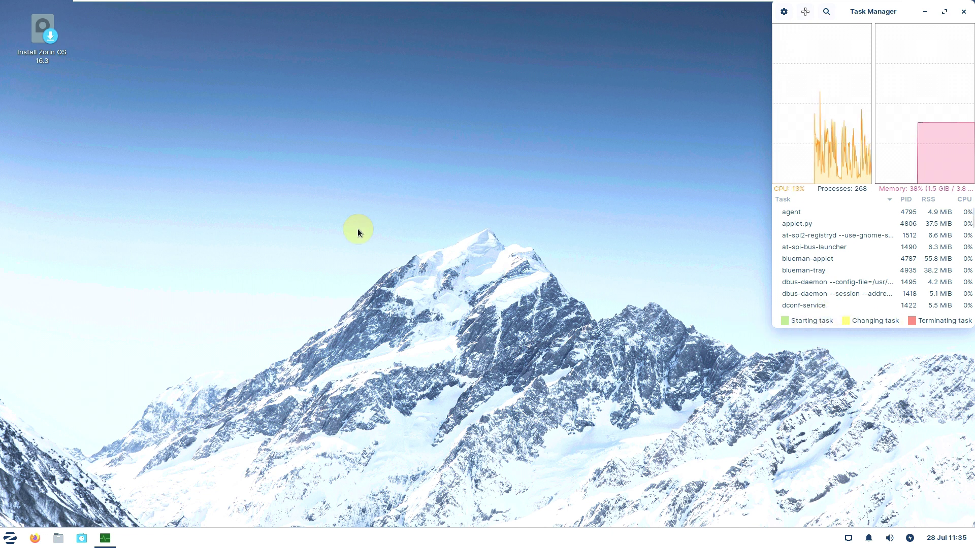
pyautogui.click(16, 538)
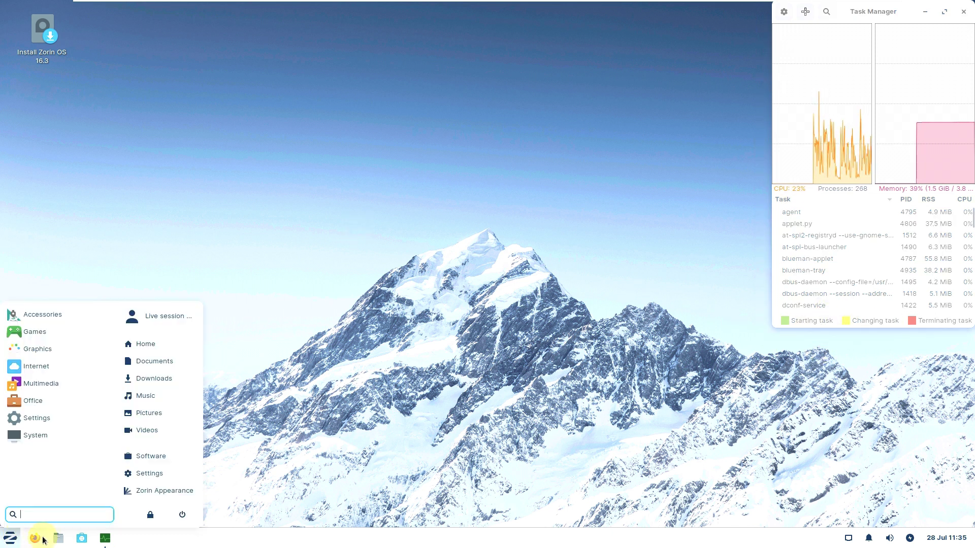
pyautogui.click(35, 538)
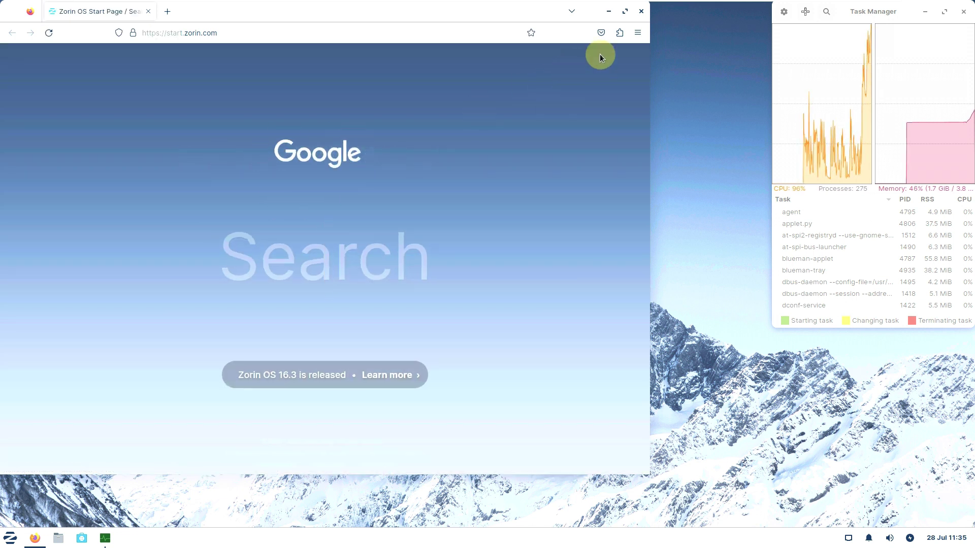
# Check the Firefox version number in the About Mozilla Firefox dialog, then close the dialog
pyautogui.click(637, 34)
pyautogui.click(574, 311)
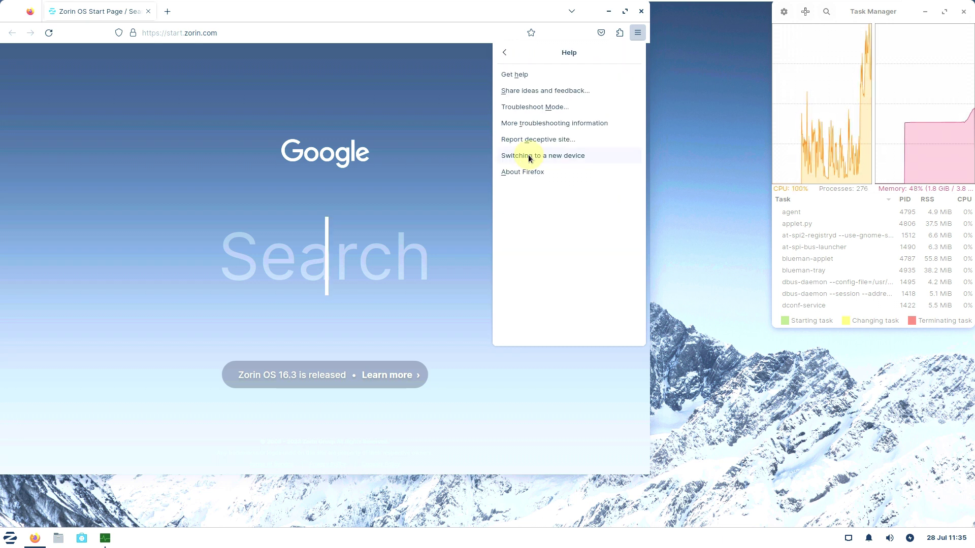
pyautogui.click(528, 170)
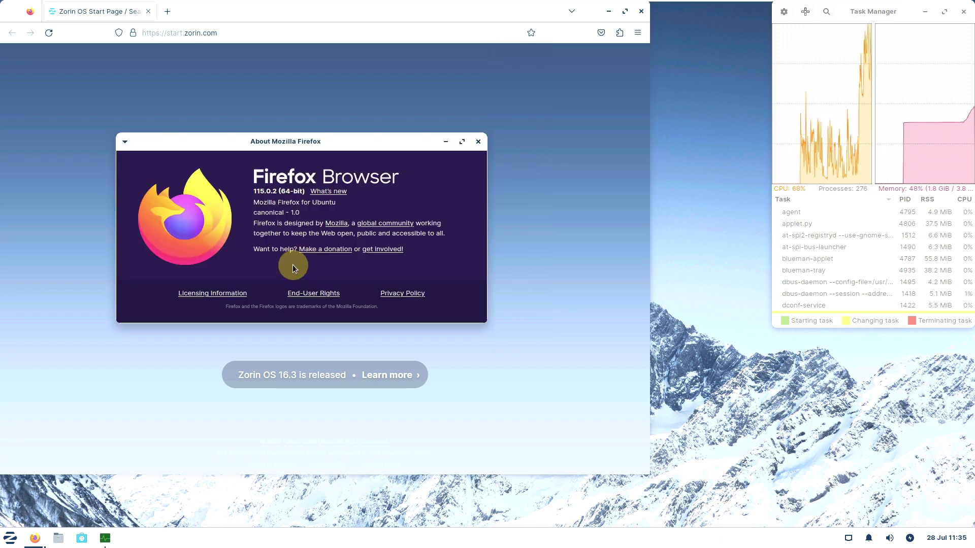
pyautogui.moveTo(255, 191); pyautogui.dragTo(409, 194)
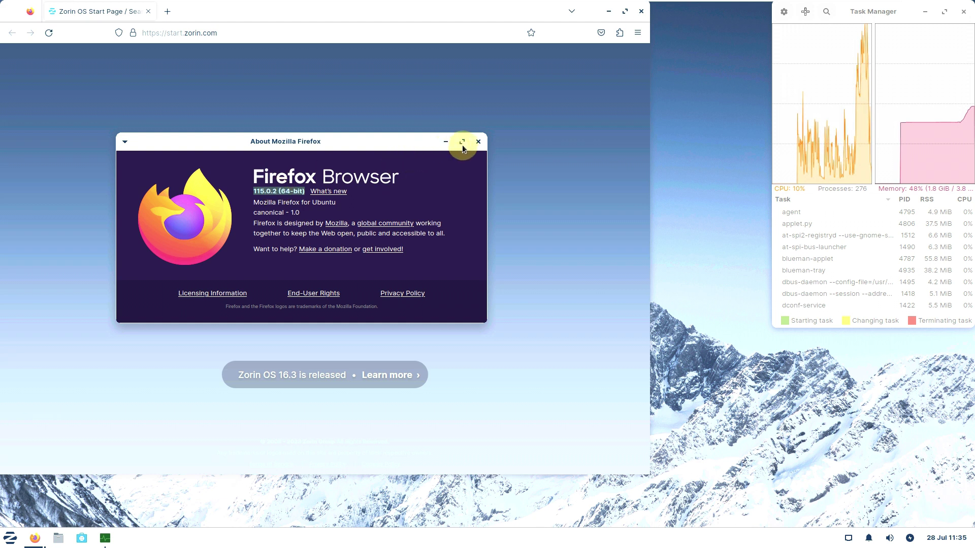
pyautogui.click(478, 142)
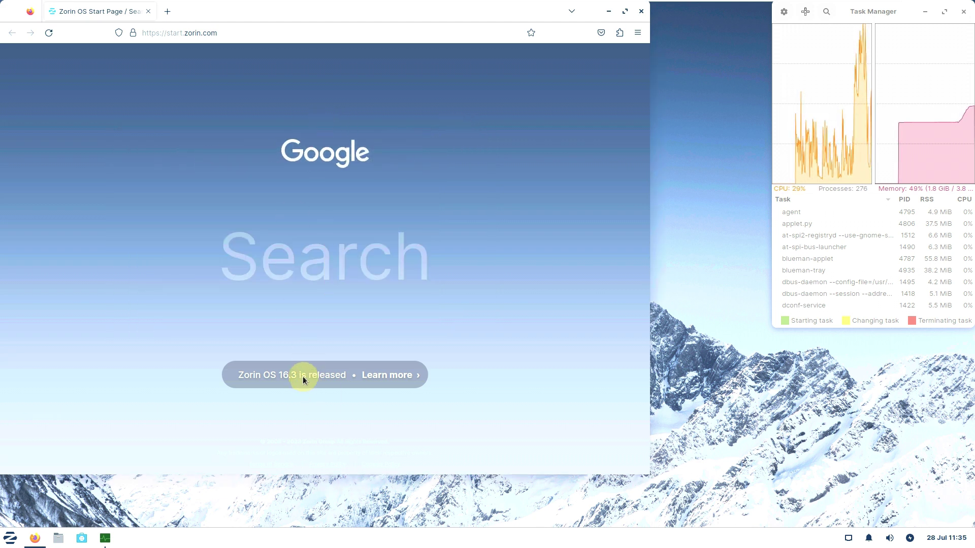
# Open the Zorin OS 16.3 release announcement from the start page and close the start page's tab
pyautogui.click(387, 374)
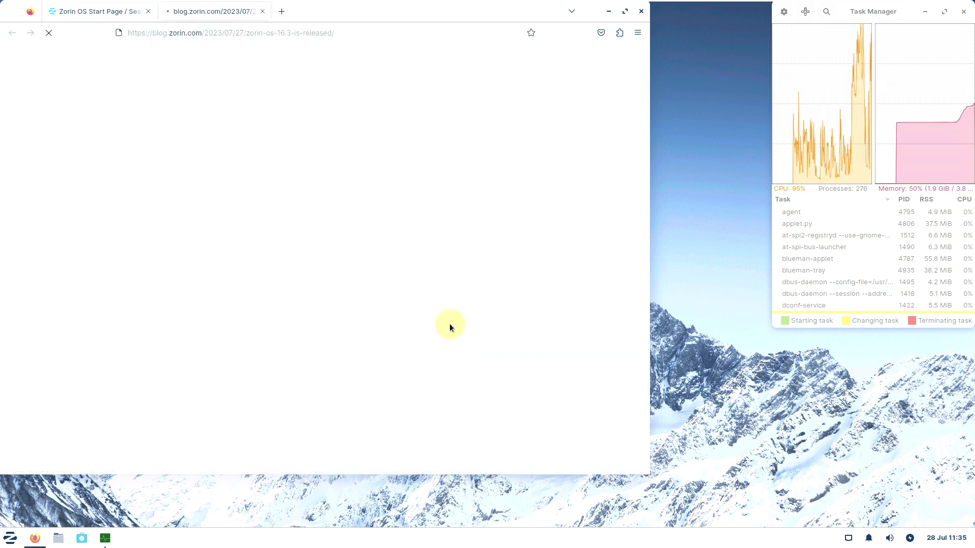
pyautogui.click(148, 11)
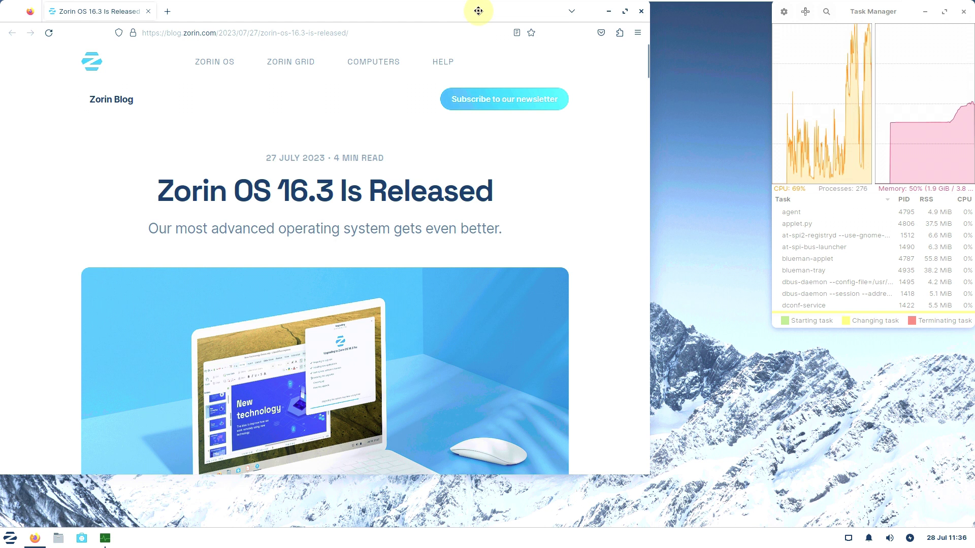
pyautogui.moveTo(475, 10); pyautogui.dragTo(488, 10)
# Highlight the announcement's publication date and headline, then maximize the browser window
pyautogui.scroll(-3, 406, 221)
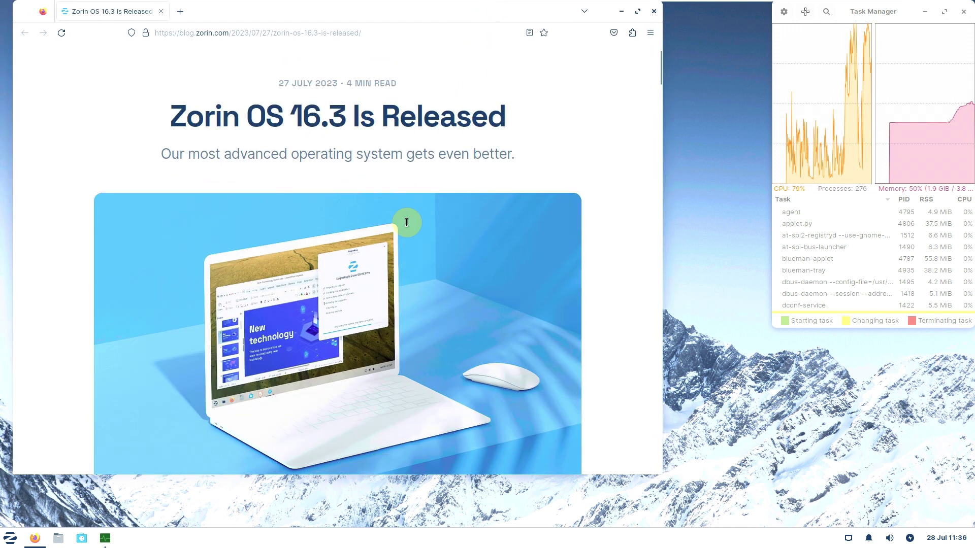
pyautogui.scroll(3, 408, 213)
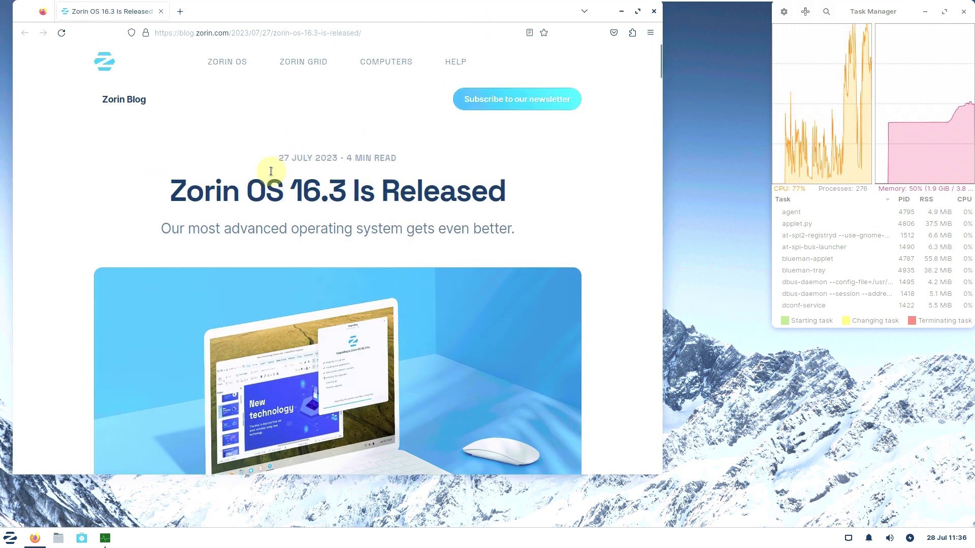
pyautogui.moveTo(276, 161); pyautogui.dragTo(331, 161)
pyautogui.moveTo(174, 187); pyautogui.dragTo(529, 199)
pyautogui.scroll(-5, 534, 197)
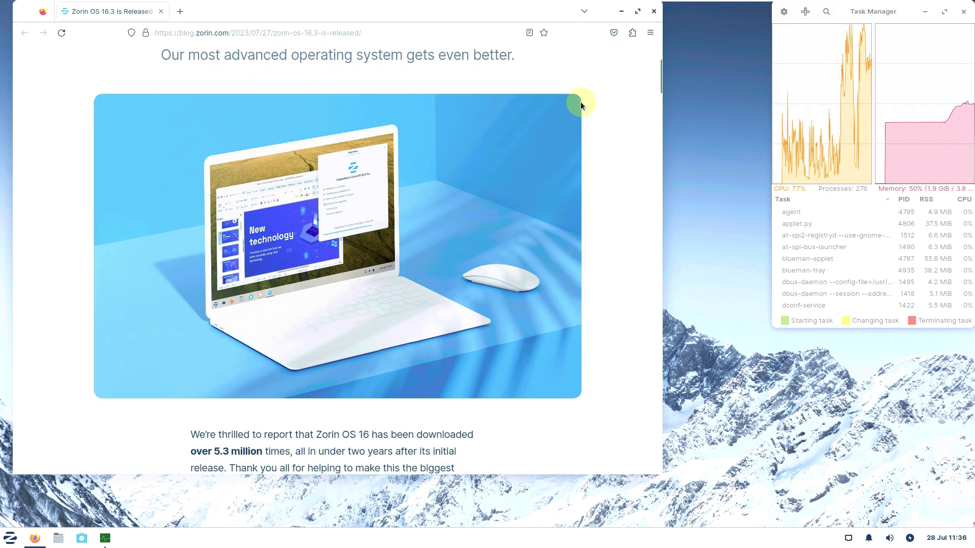
pyautogui.click(638, 12)
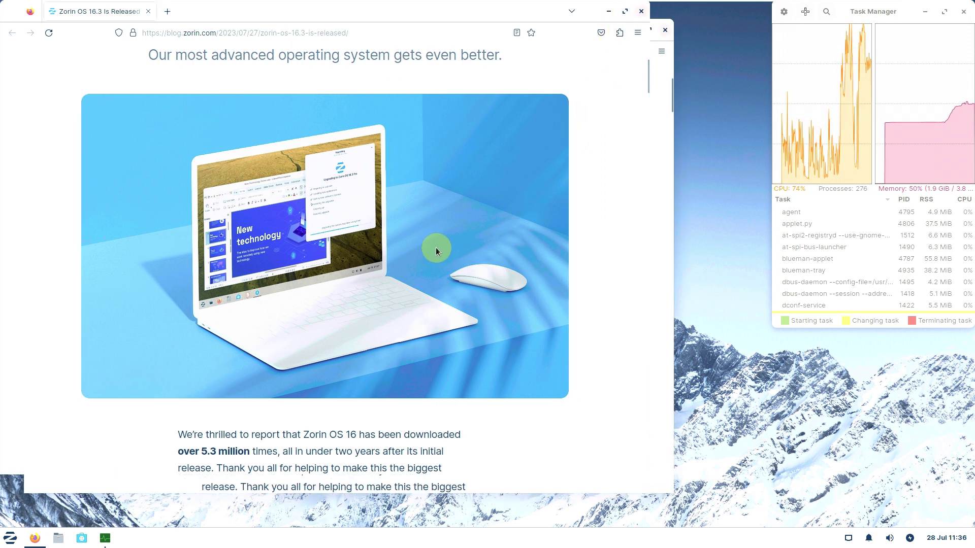
# Read the announcement's introduction and its What's new section about the Zorin OS Upgrader
pyautogui.scroll(-5, 384, 281)
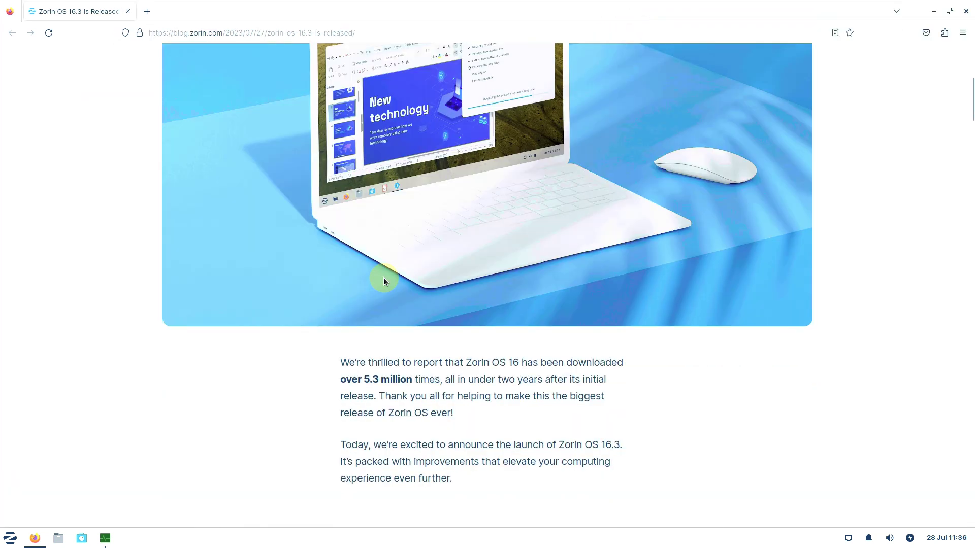
pyautogui.scroll(-3, 453, 406)
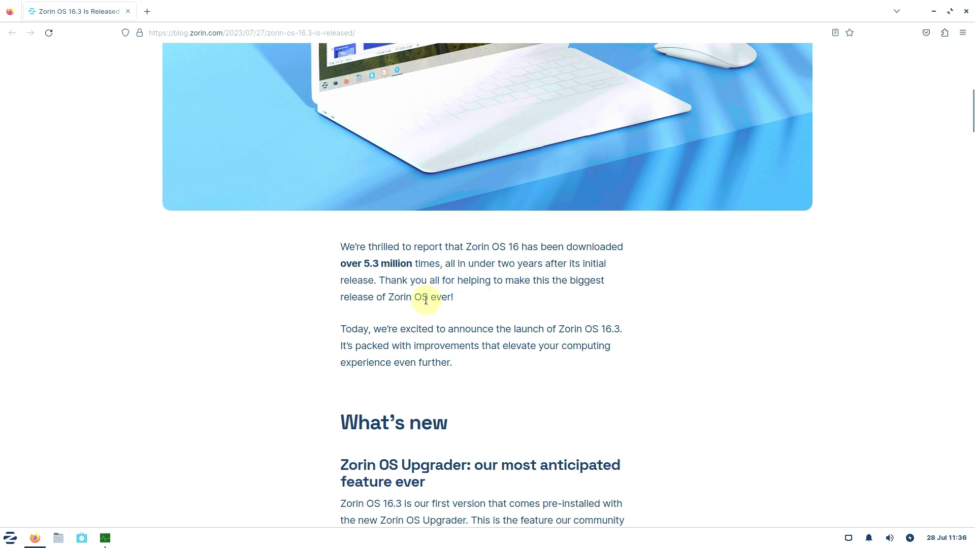
pyautogui.scroll(-3, 458, 268)
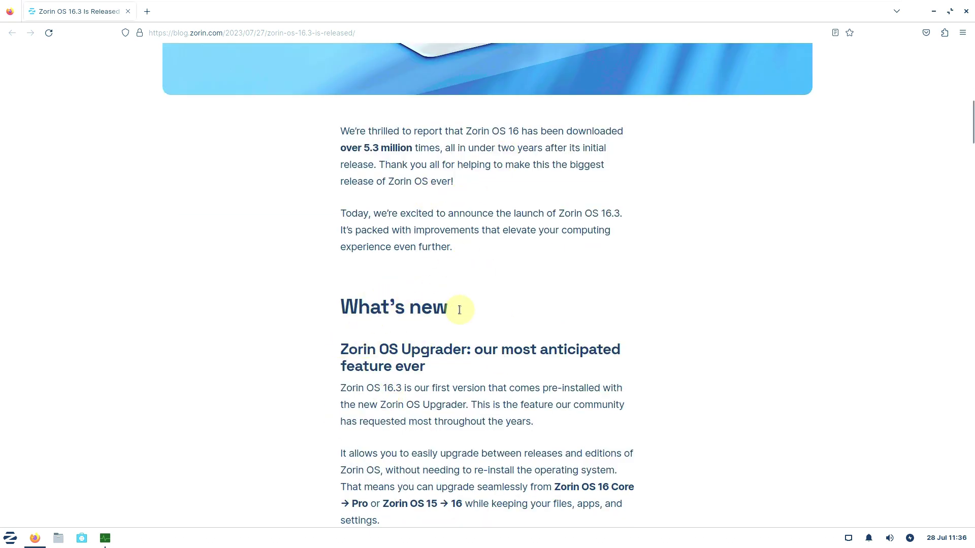
pyautogui.scroll(-2, 452, 313)
pyautogui.scroll(-2, 451, 312)
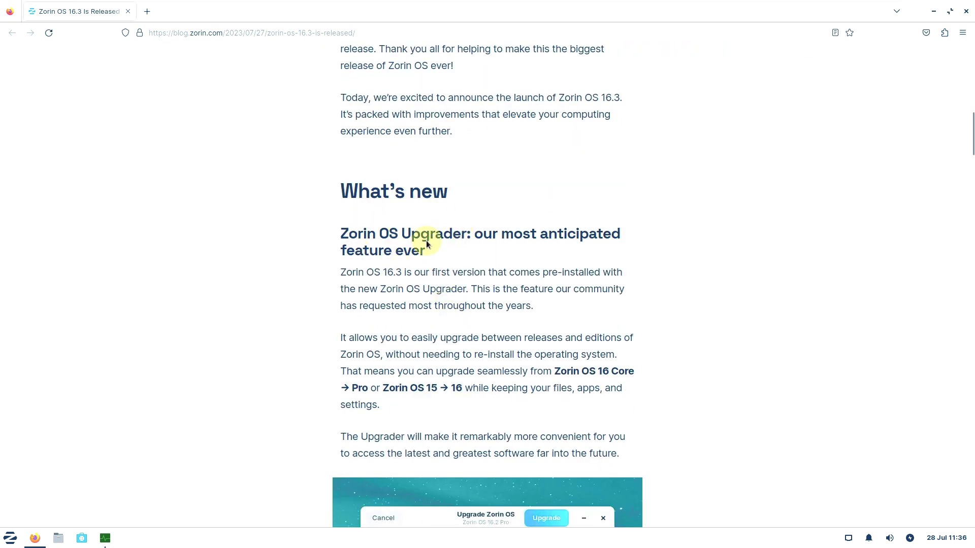
pyautogui.scroll(-2, 425, 240)
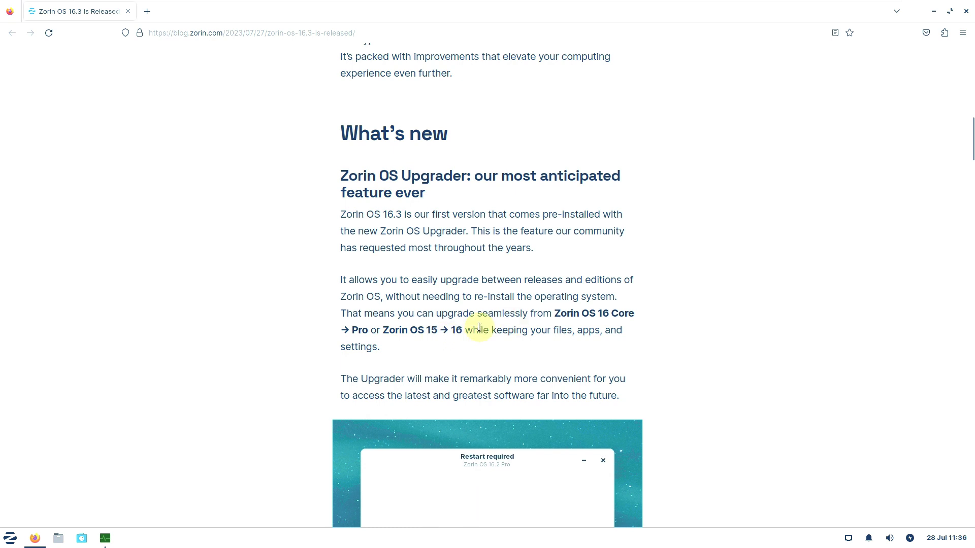
pyautogui.scroll(-3, 441, 280)
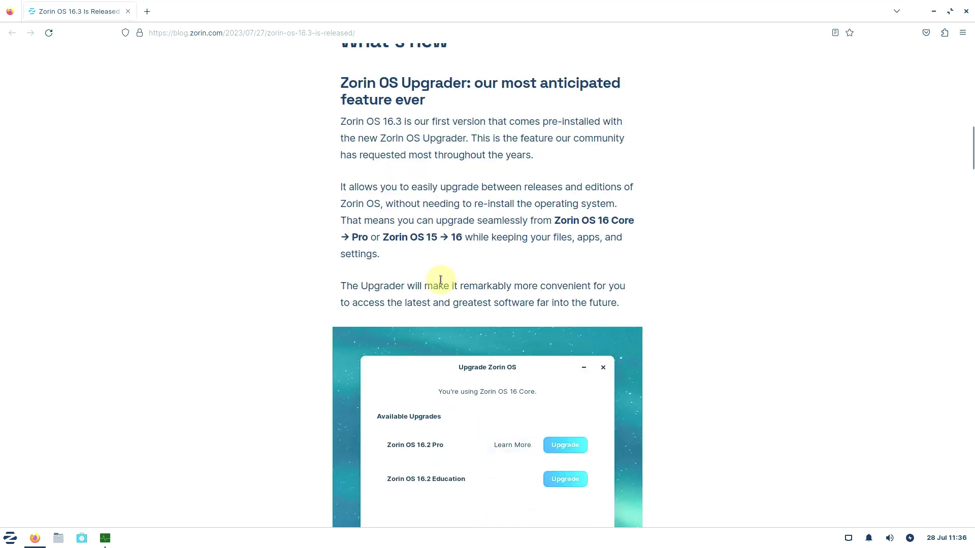
pyautogui.scroll(-3, 440, 279)
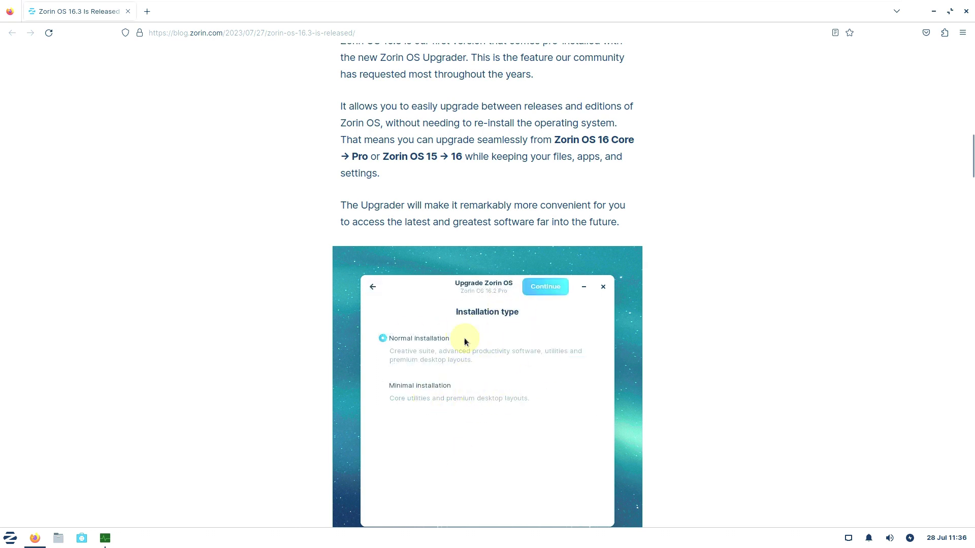
pyautogui.scroll(-3, 487, 304)
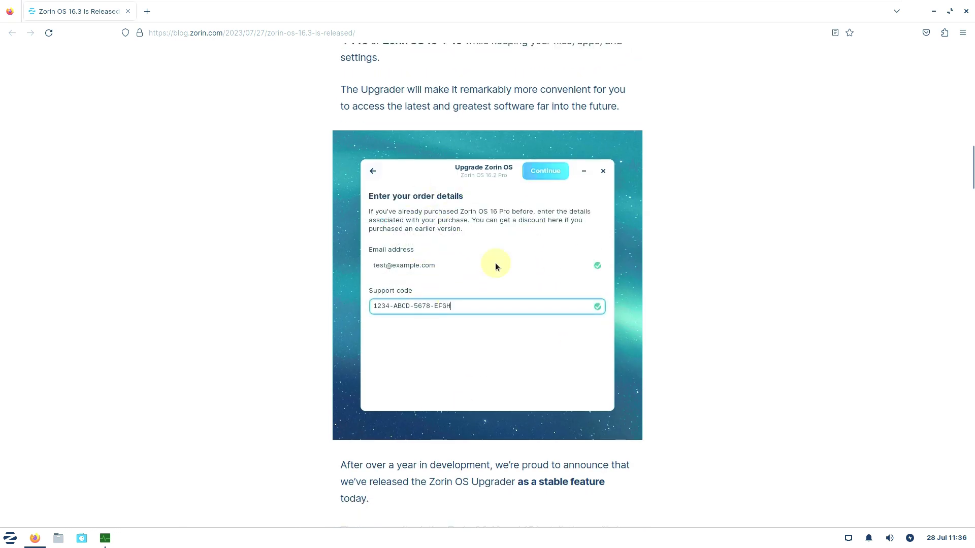
pyautogui.scroll(-5, 635, 263)
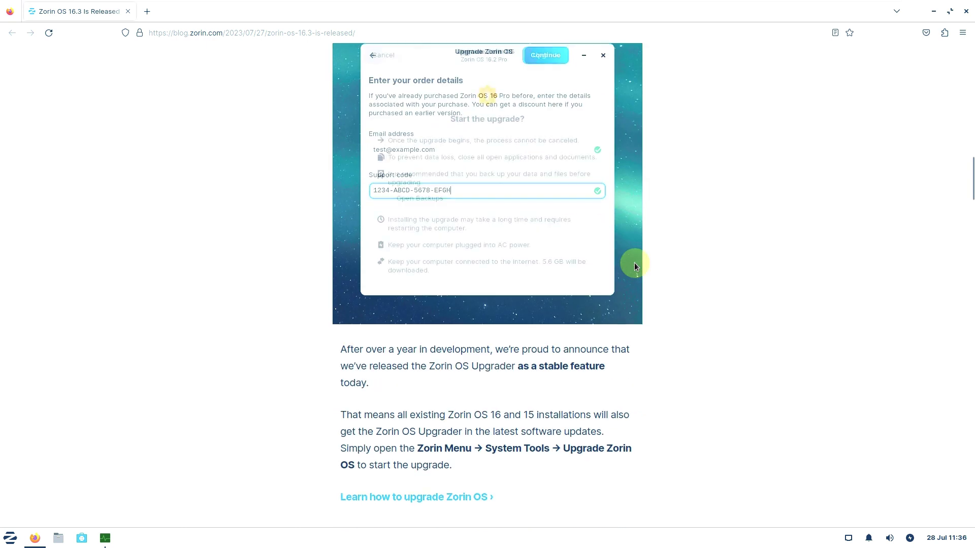
pyautogui.scroll(-3, 496, 261)
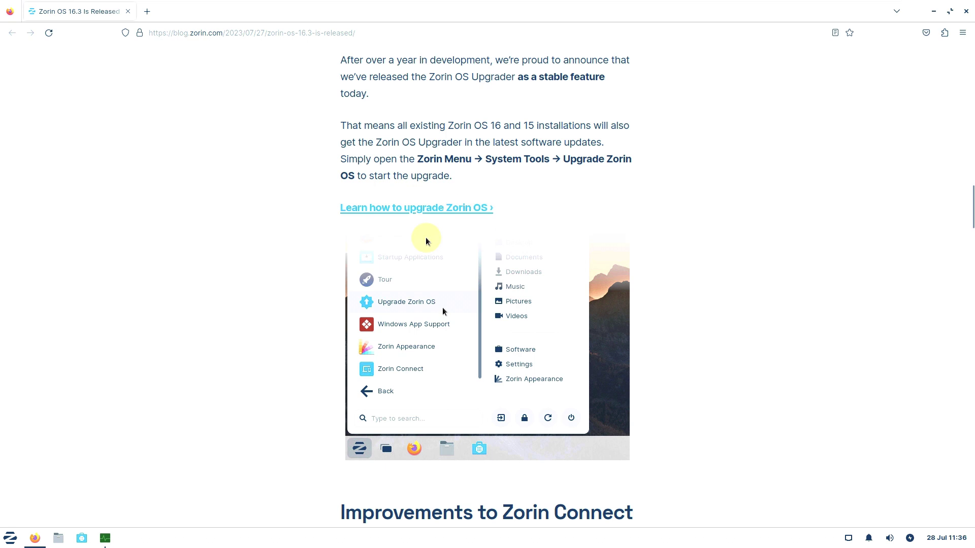
# Read the announcement's sections on the Zorin Connect improvements and the latest LibreOffice
pyautogui.scroll(-4, 598, 224)
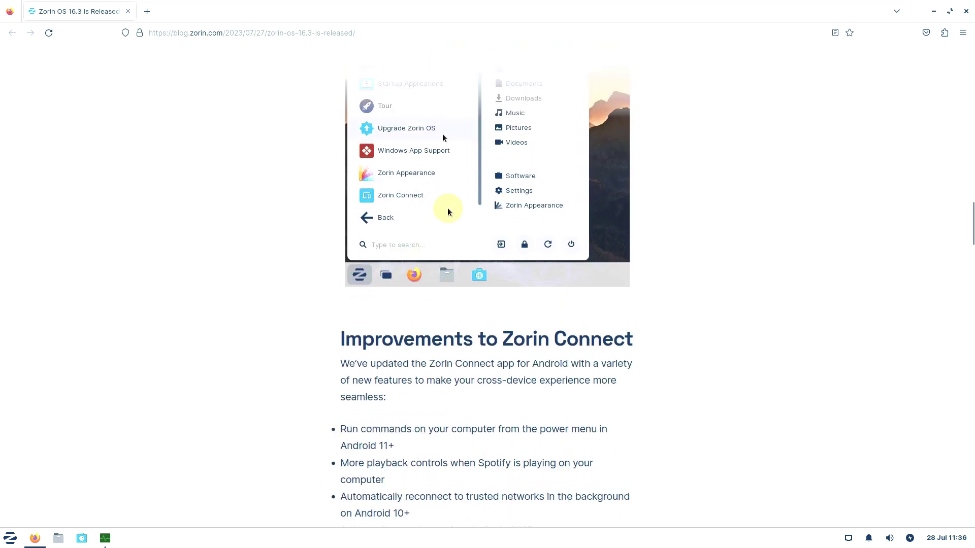
pyautogui.scroll(-1, 447, 235)
pyautogui.scroll(-1, 447, 237)
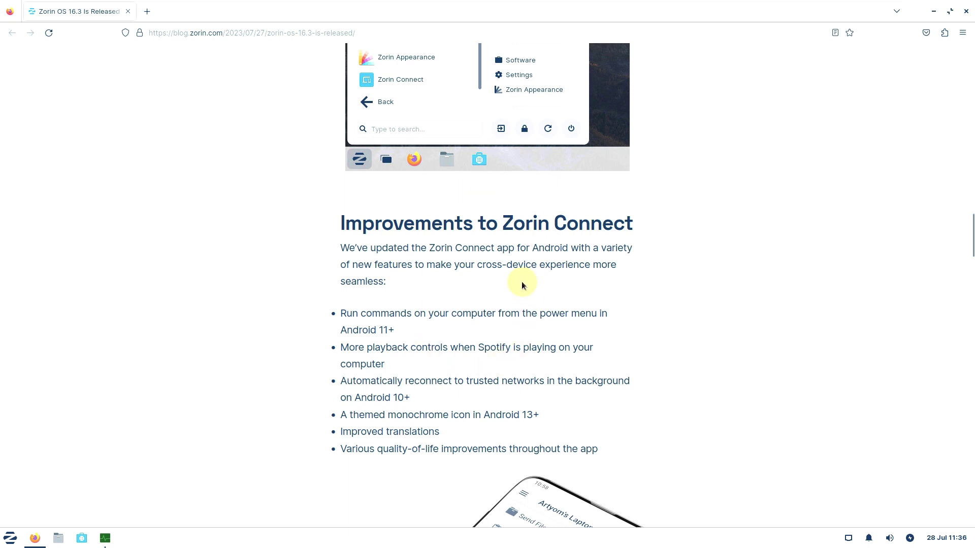
pyautogui.scroll(-2, 520, 279)
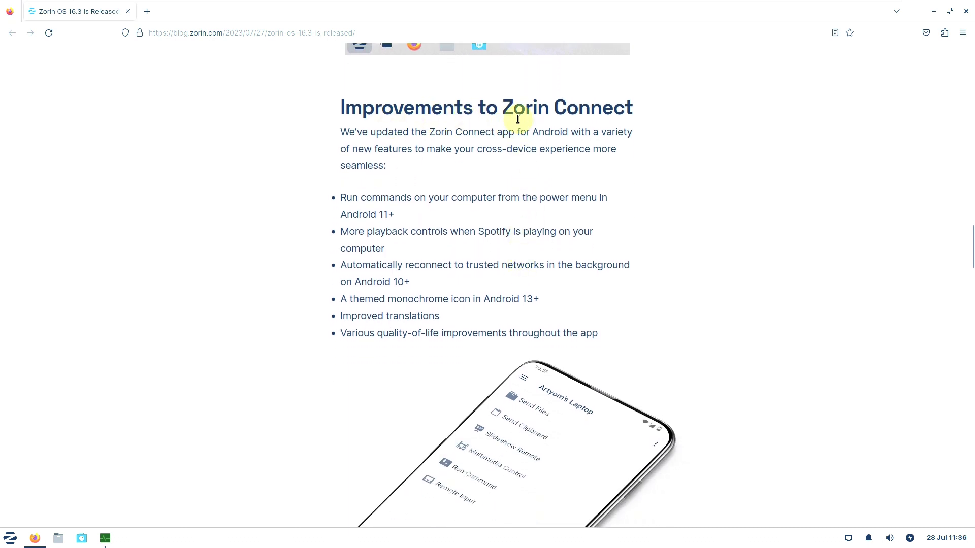
pyautogui.scroll(-3, 636, 153)
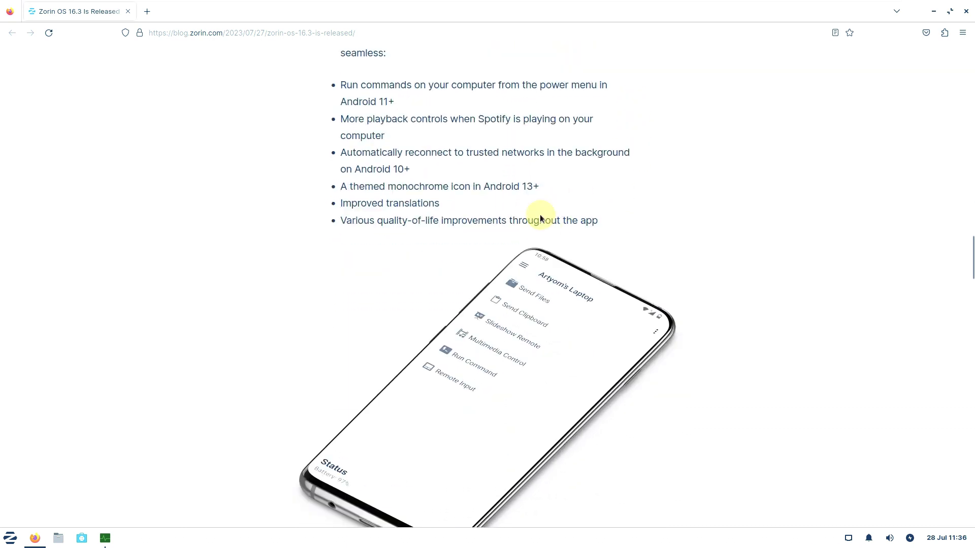
pyautogui.scroll(-6, 432, 147)
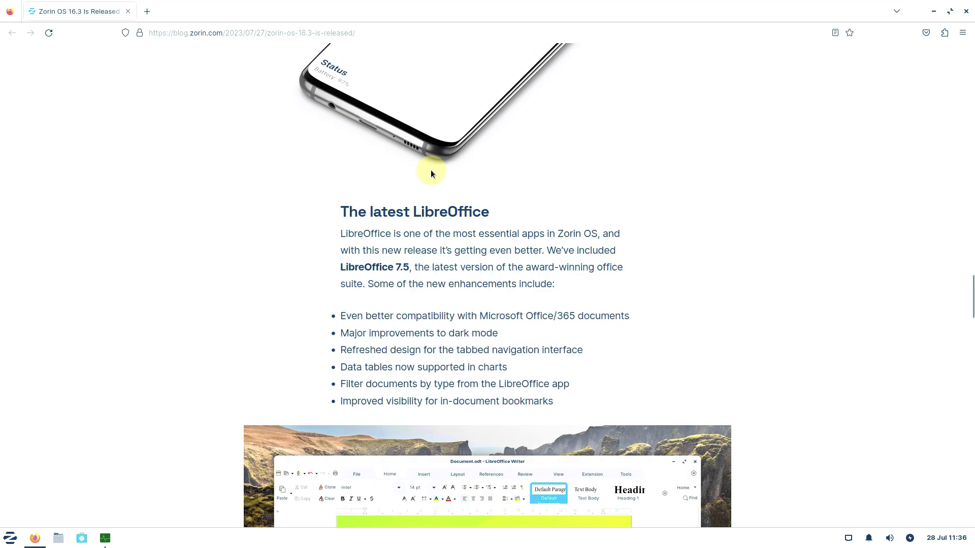
pyautogui.scroll(-2, 491, 216)
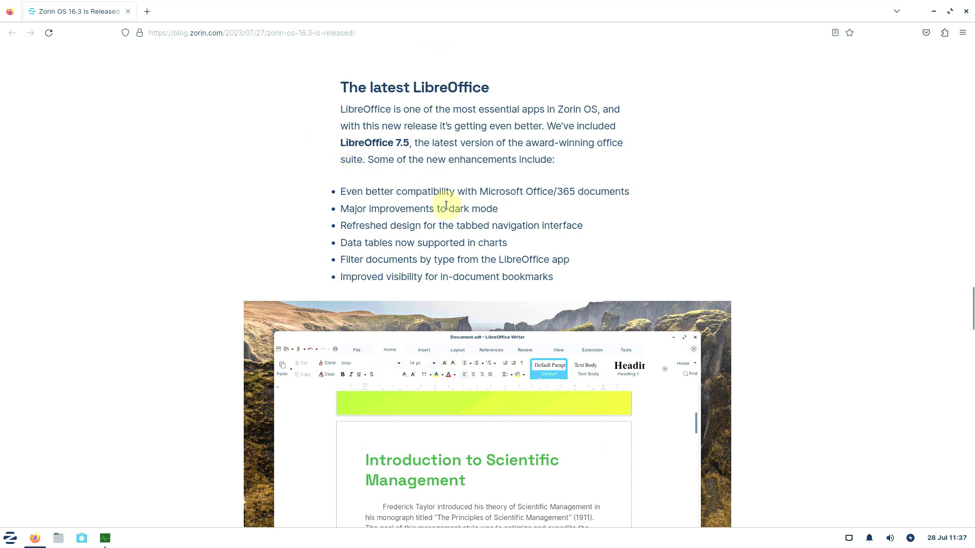
# Read the sections on newer apps, better security and compatibility, and how to get Zorin OS 16.3
pyautogui.scroll(-10, 446, 207)
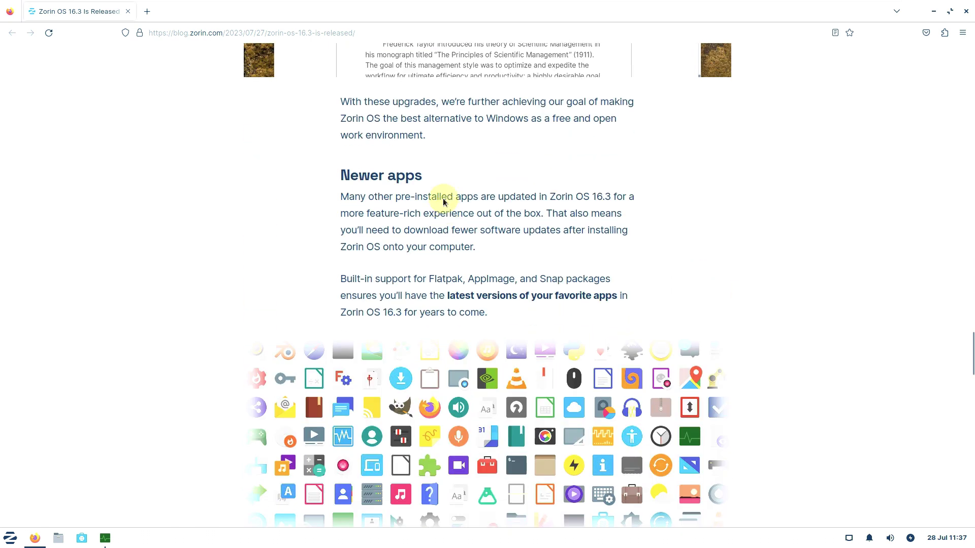
pyautogui.scroll(-2, 459, 239)
pyautogui.scroll(-6, 539, 202)
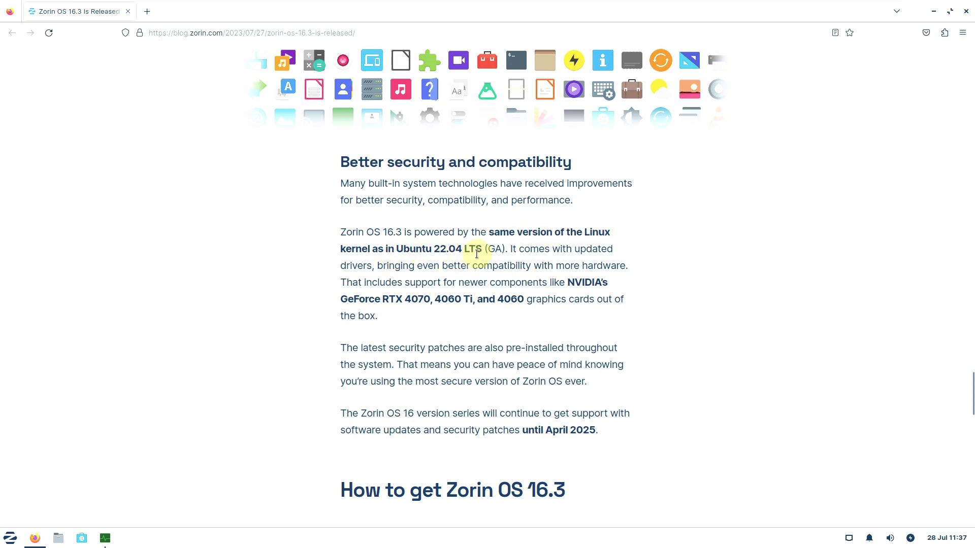
pyautogui.scroll(-2, 488, 248)
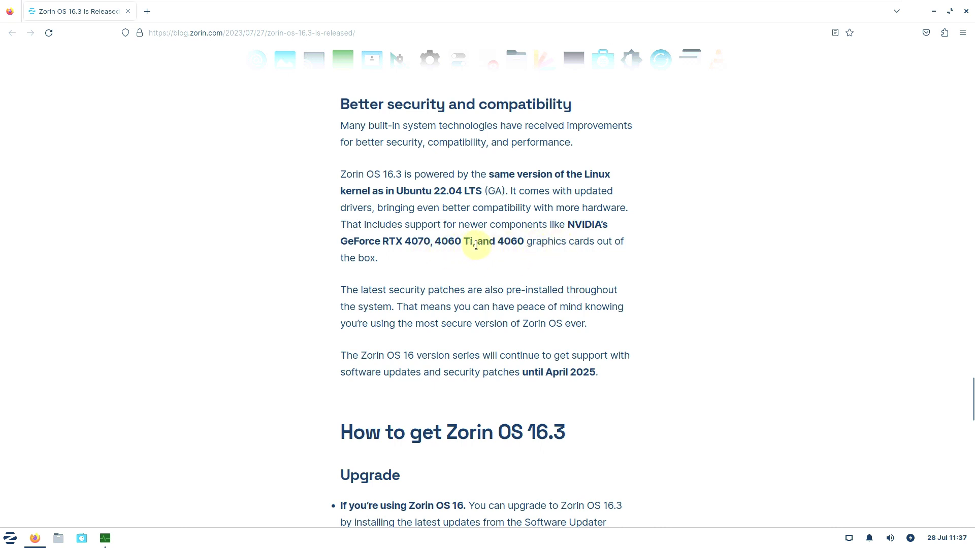
pyautogui.scroll(-2, 474, 284)
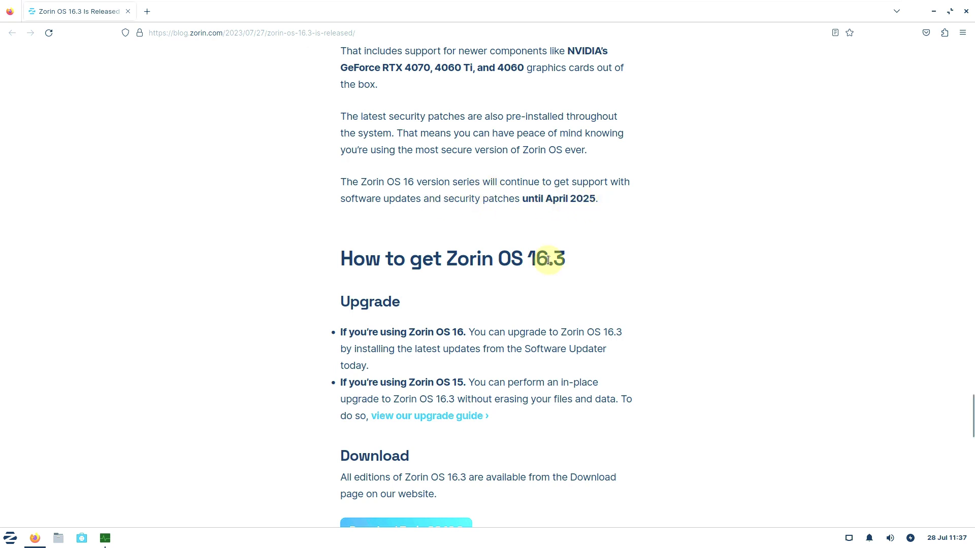
pyautogui.scroll(-7, 549, 206)
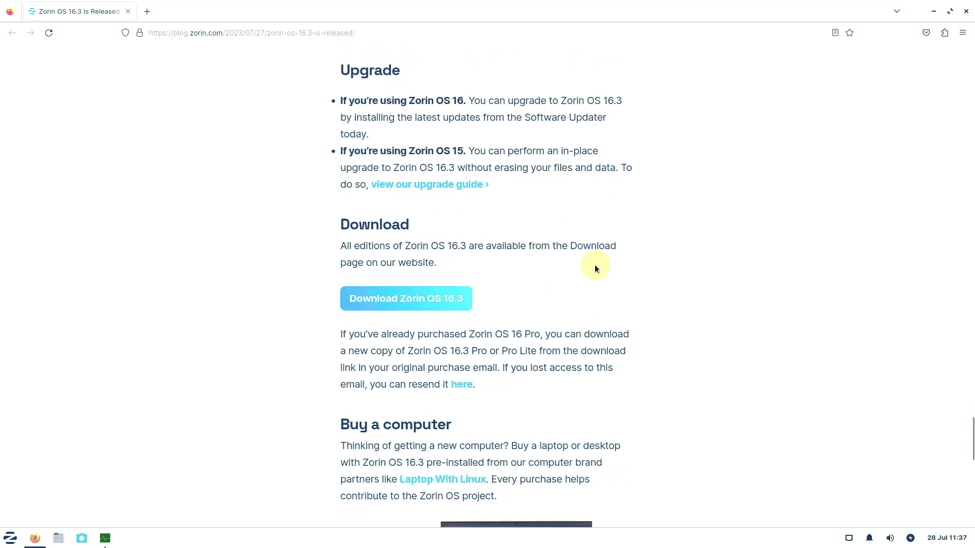
pyautogui.scroll(-3, 595, 264)
# Return to the Zorin OS Upgrader section near the beginning of the announcement
pyautogui.scroll(15, 653, 255)
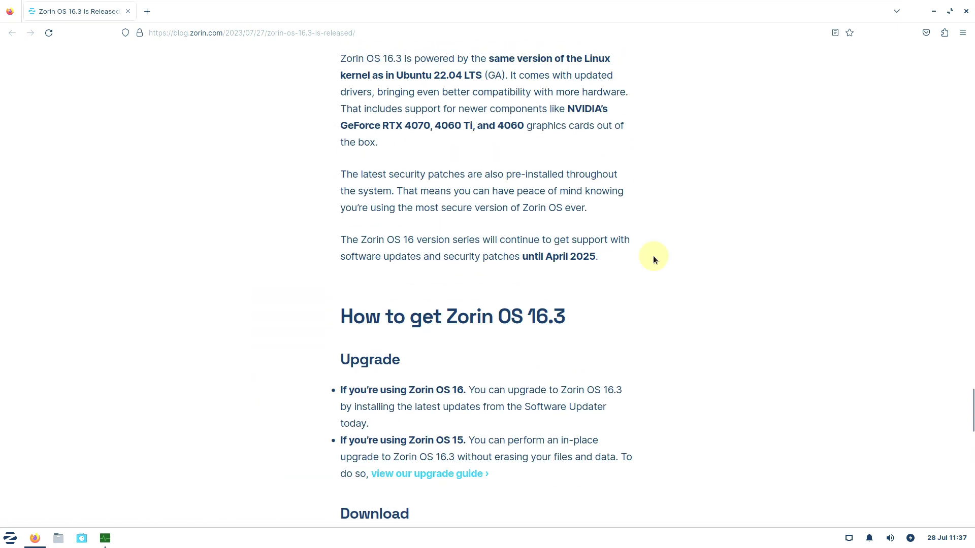
pyautogui.scroll(18, 653, 255)
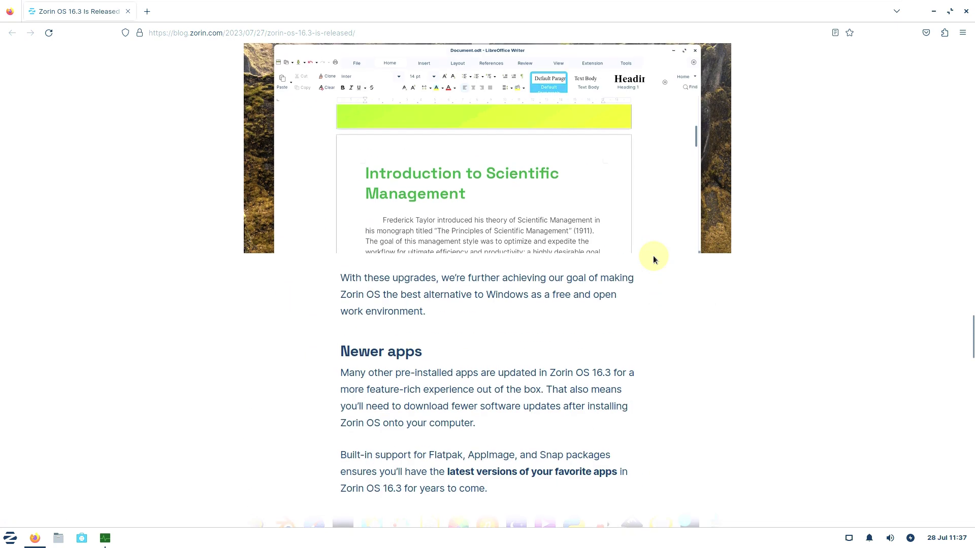
pyautogui.scroll(13, 653, 255)
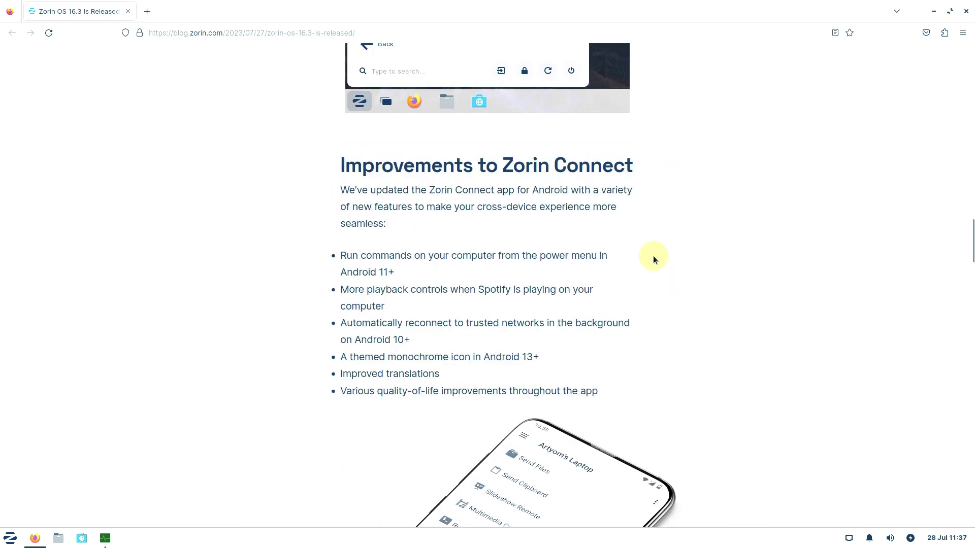
pyautogui.scroll(12, 653, 254)
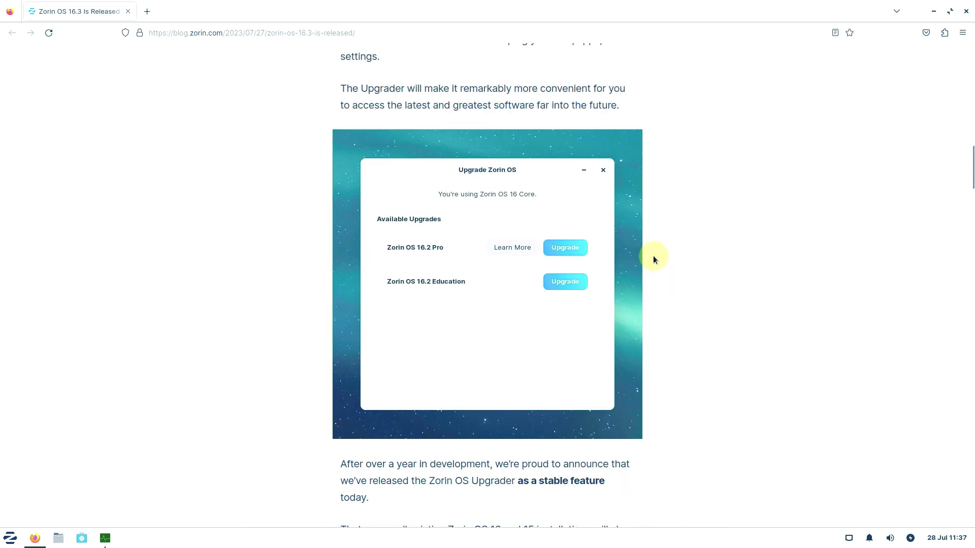
# Skim the announcement again from the Zorin OS Upgrader section through the Zorin Connect improvements to the latest LibreOffice section
pyautogui.scroll(-9, 660, 282)
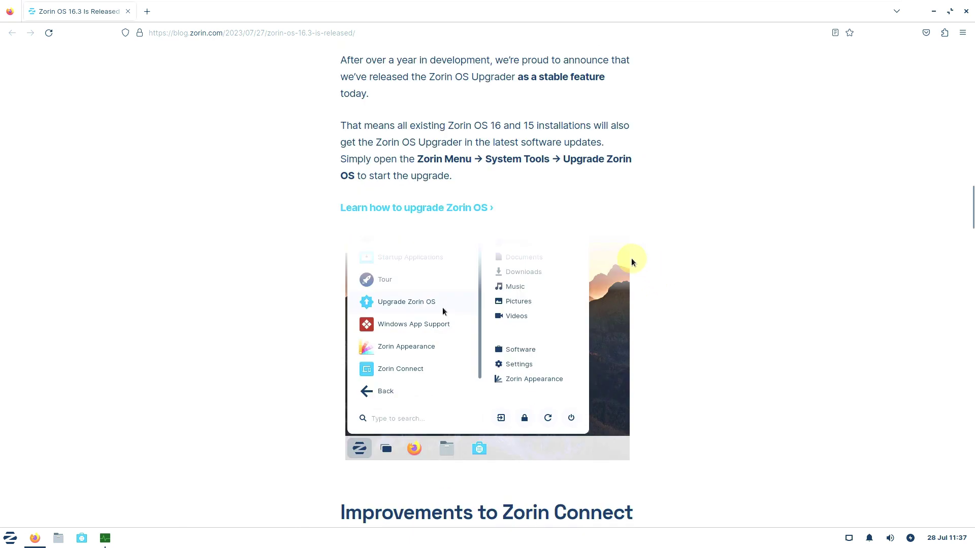
pyautogui.scroll(-2, 632, 260)
pyautogui.scroll(-2, 529, 327)
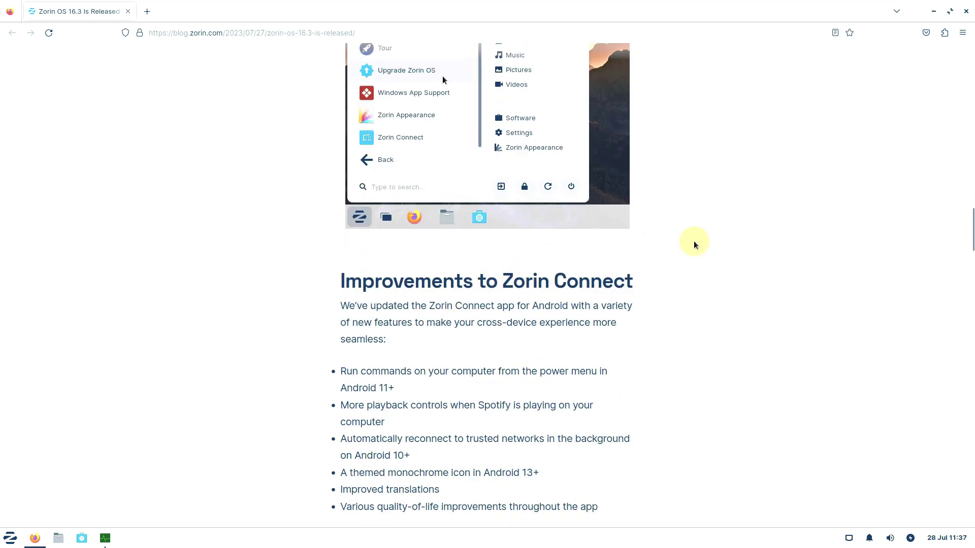
pyautogui.scroll(-5, 694, 241)
pyautogui.scroll(-10, 693, 245)
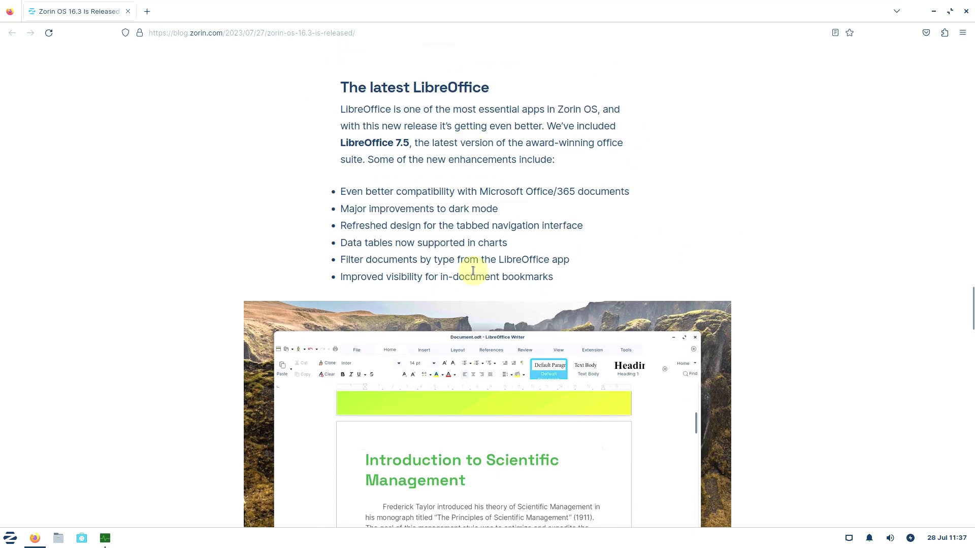
pyautogui.scroll(-7, 681, 224)
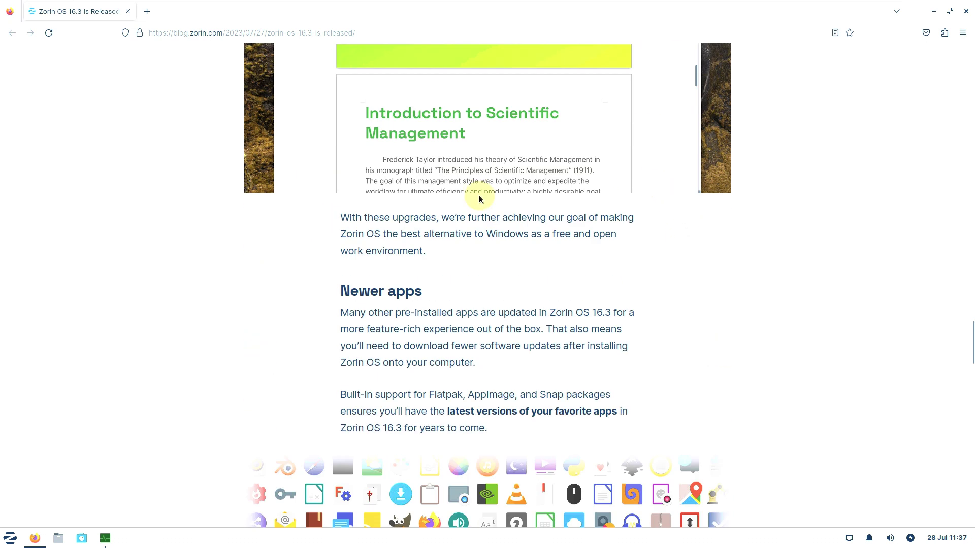
# Review the Better security and compatibility section and the upgrade instructions under How to get Zorin OS 16.3
pyautogui.scroll(-7, 526, 348)
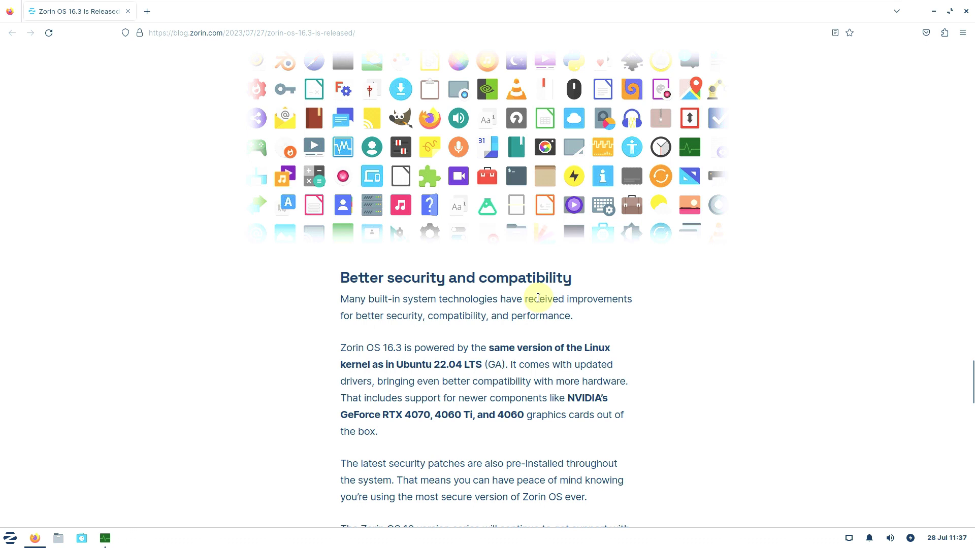
pyautogui.scroll(-2, 537, 298)
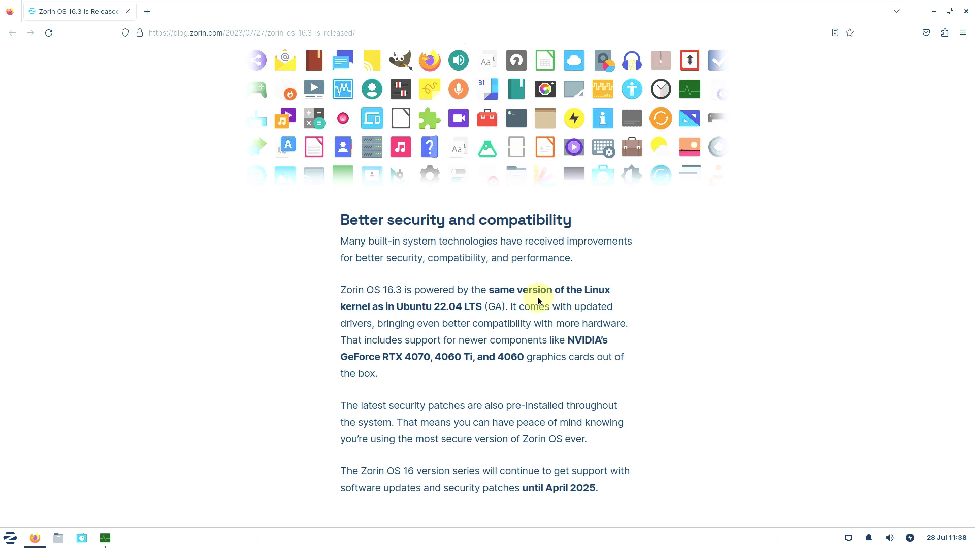
pyautogui.scroll(-5, 538, 301)
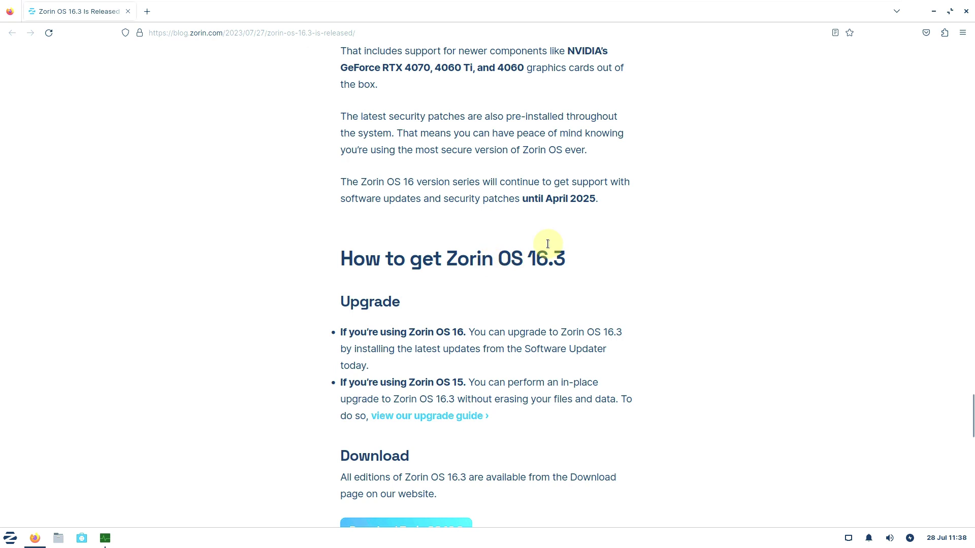
pyautogui.scroll(-1, 595, 240)
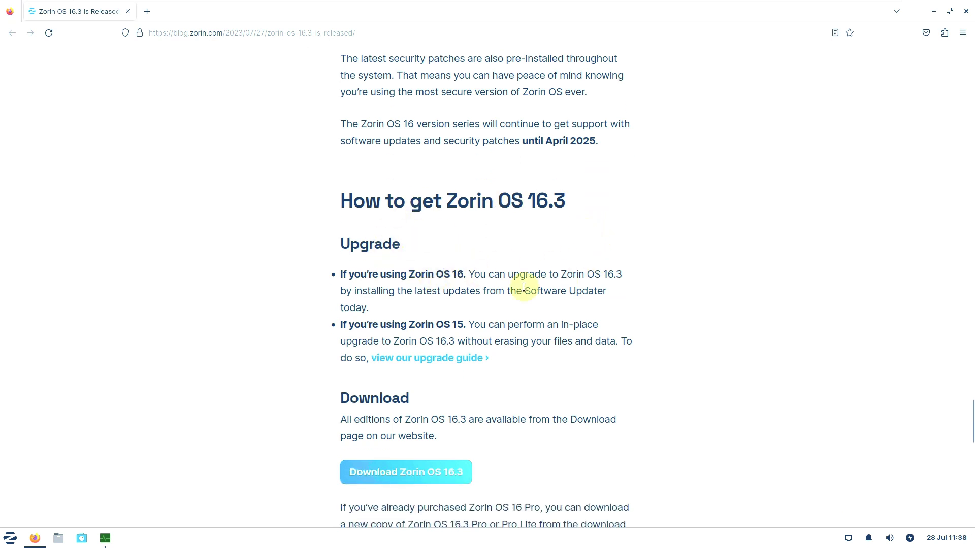
pyautogui.scroll(-1, 579, 276)
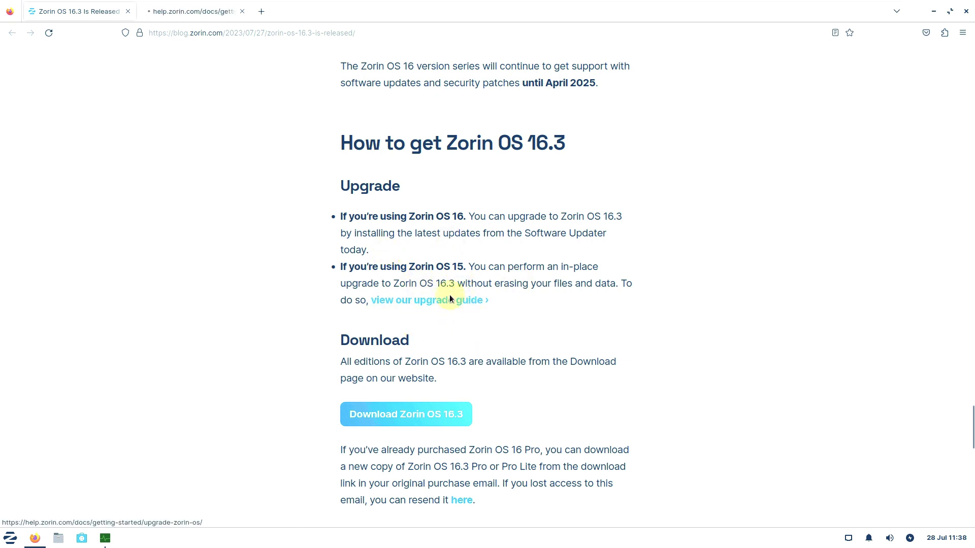
# Read the linked Upgrade Zorin OS guide, from backing up data to starting the upgrade, and close it
pyautogui.hotkey('ctrl', 'Tab')
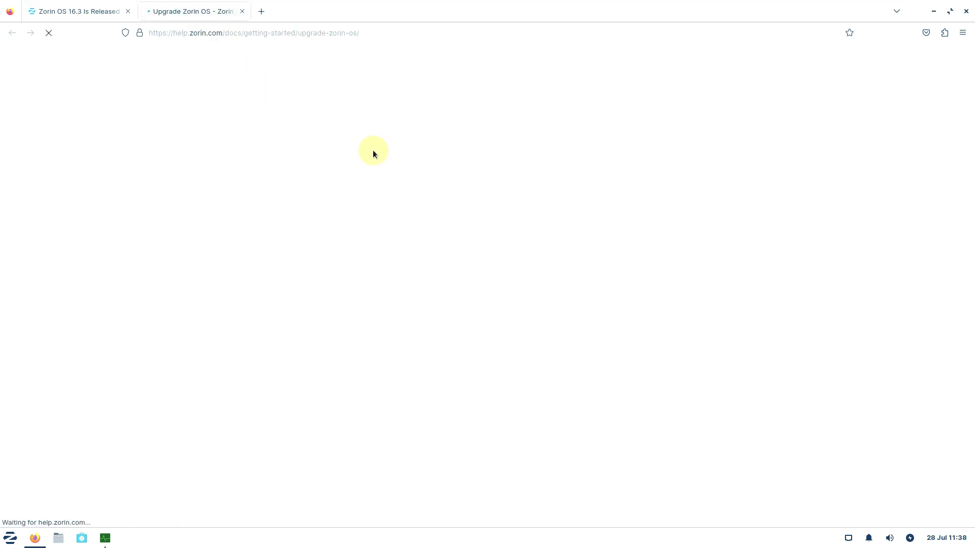
pyautogui.scroll(-2, 463, 166)
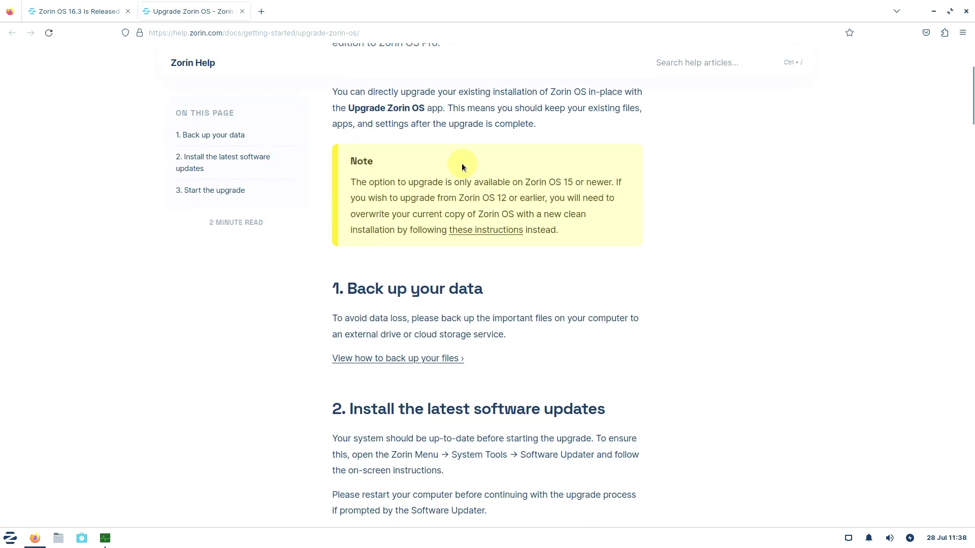
pyautogui.scroll(-3, 457, 215)
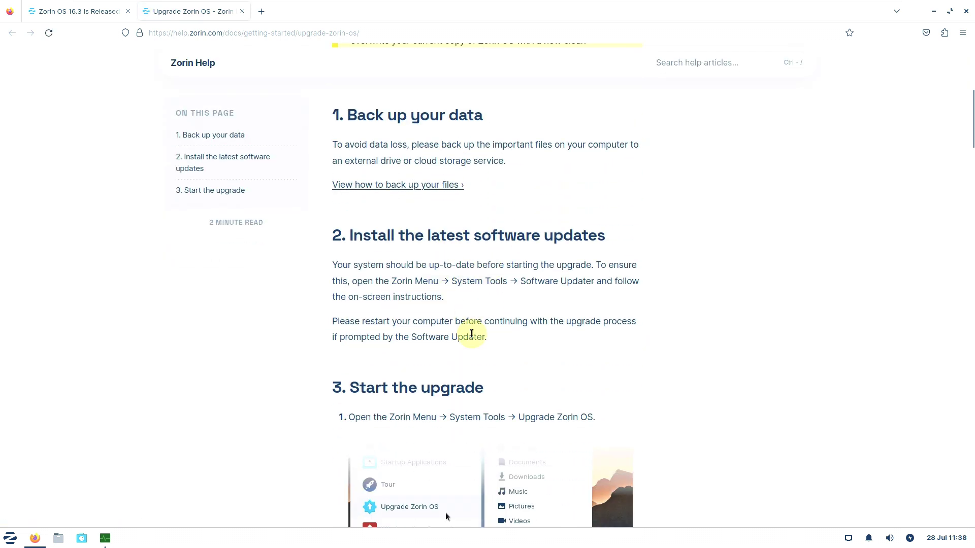
pyautogui.scroll(-2, 466, 333)
pyautogui.scroll(-2, 464, 344)
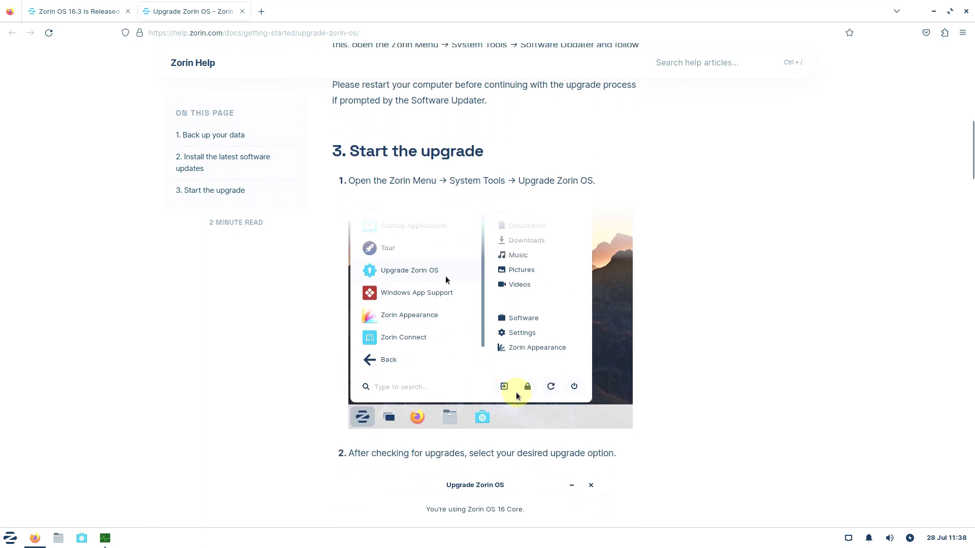
pyautogui.scroll(-3, 500, 377)
pyautogui.scroll(-4, 500, 377)
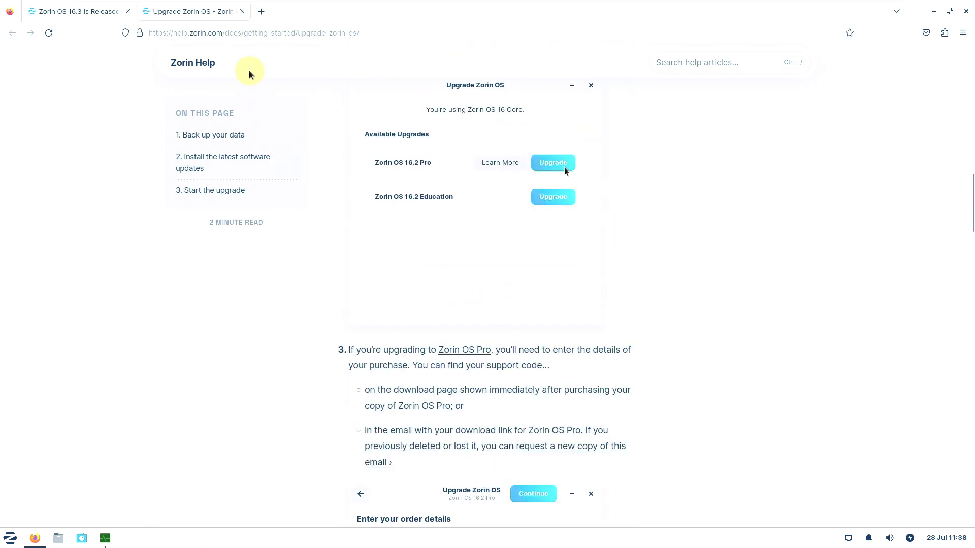
pyautogui.click(242, 12)
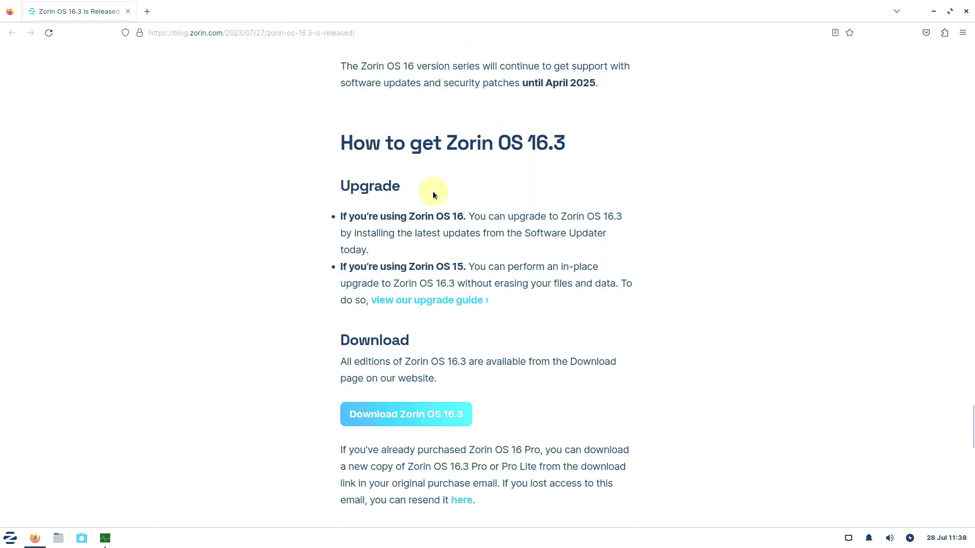
# Read the announcement's Download and Buy a computer sections
pyautogui.scroll(-3, 433, 191)
pyautogui.scroll(-1, 432, 191)
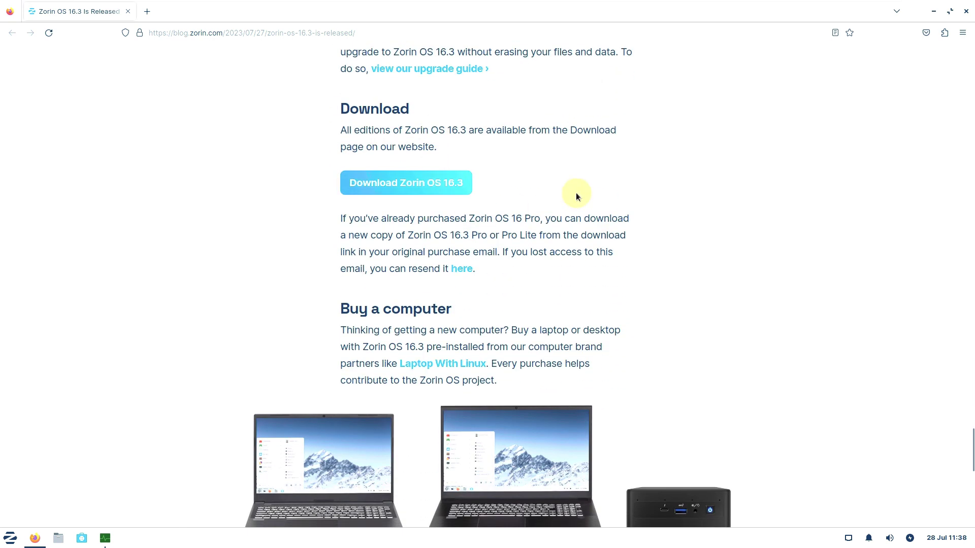
pyautogui.scroll(2, 582, 202)
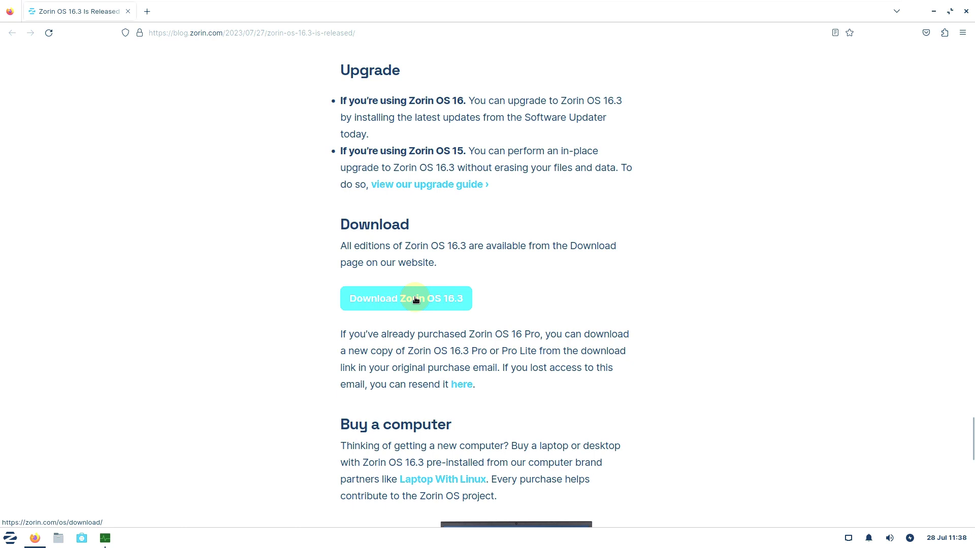
pyautogui.scroll(12, 214, 190)
# Search the web for "zorin os" in a new tab
pyautogui.click(146, 12)
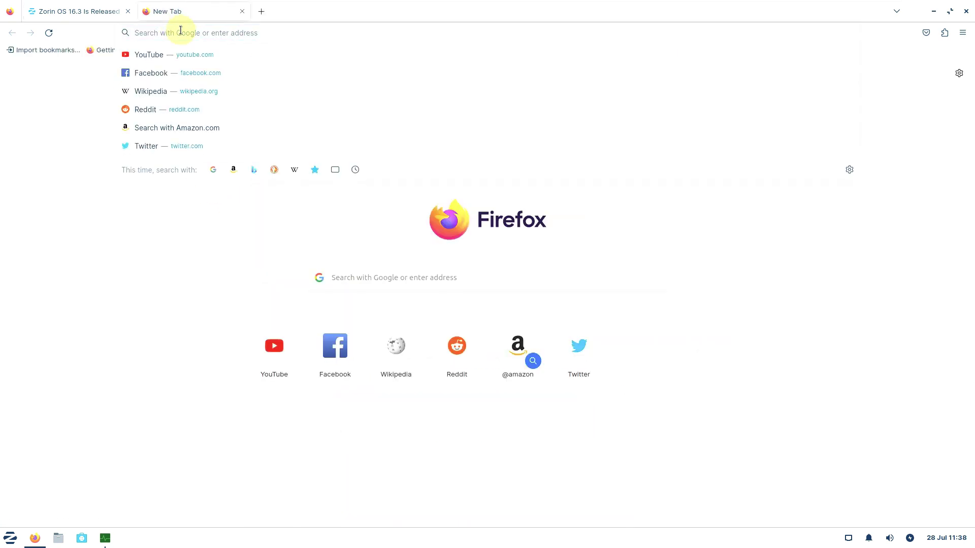
pyautogui.write('zorin os')
pyautogui.press('Return')
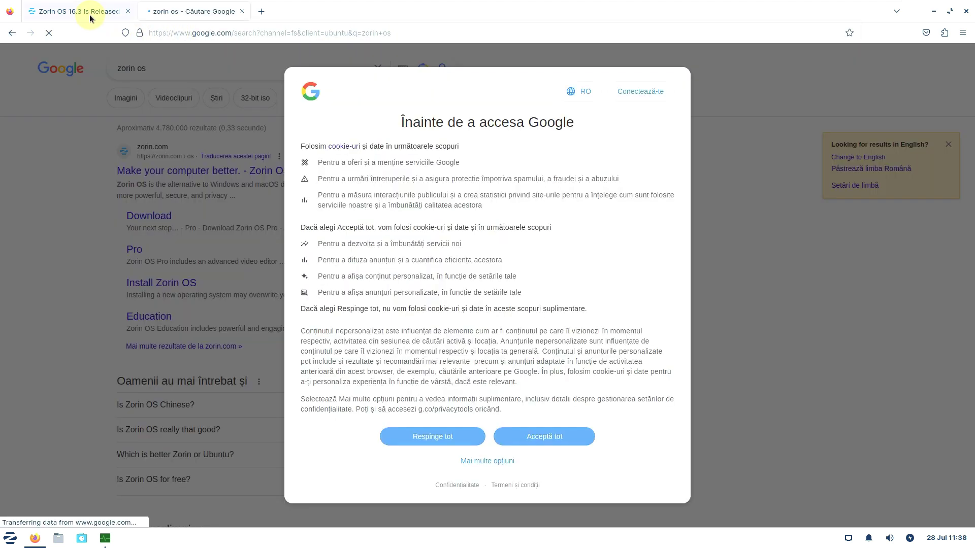
pyautogui.click(90, 15)
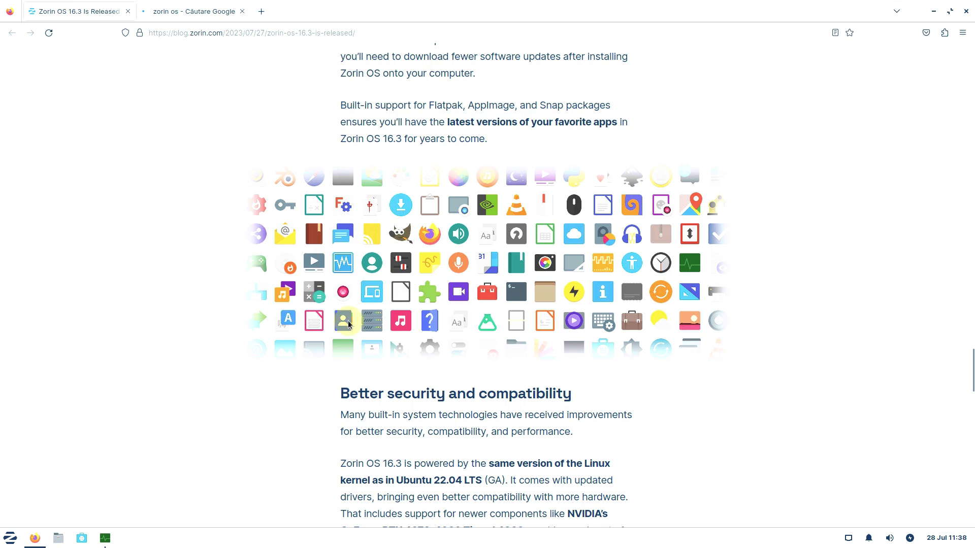
pyautogui.click(202, 15)
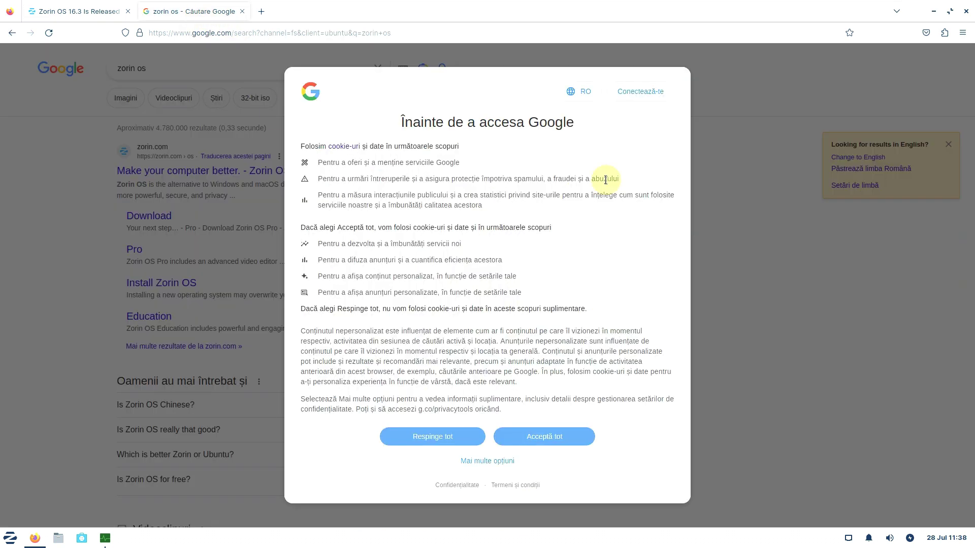
# Accept Google's cookie terms and open the Zorin OS home page from the search results
pyautogui.click(540, 438)
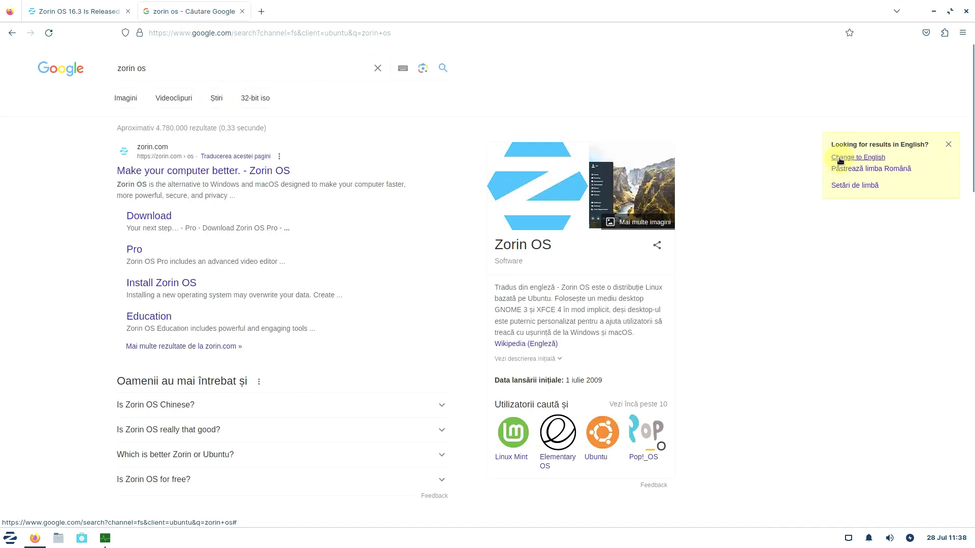
pyautogui.click(124, 175)
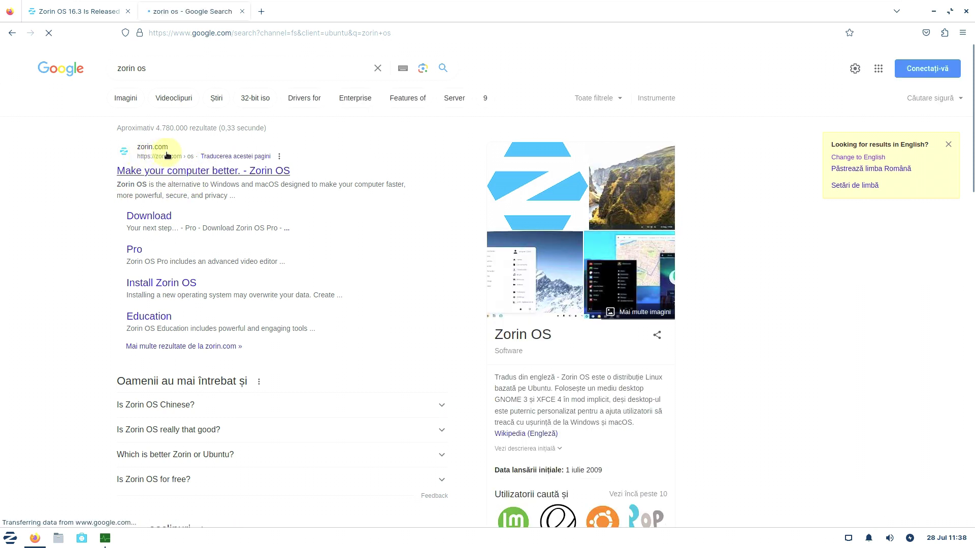
pyautogui.click(171, 173)
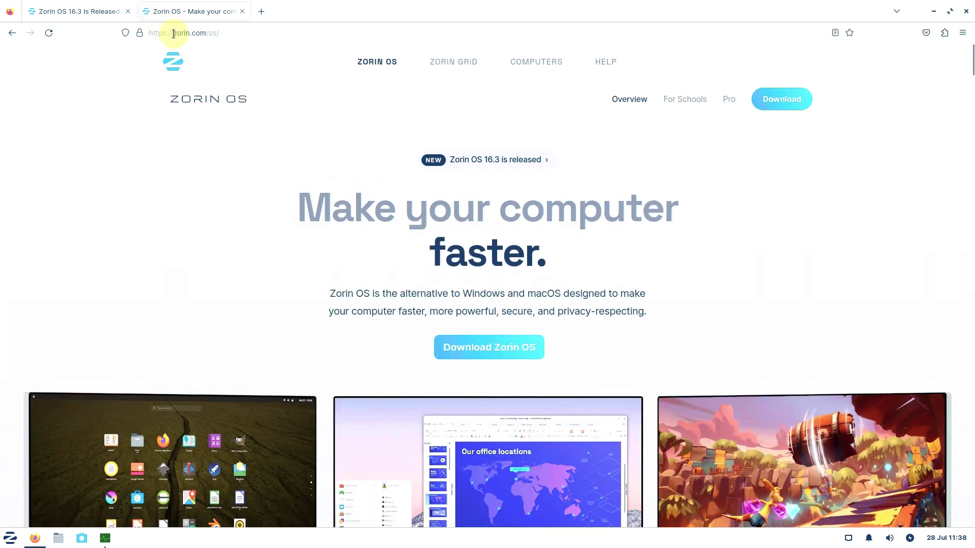
# Examine the Zorin OS home page's address, release notice and introduction
pyautogui.click(198, 34)
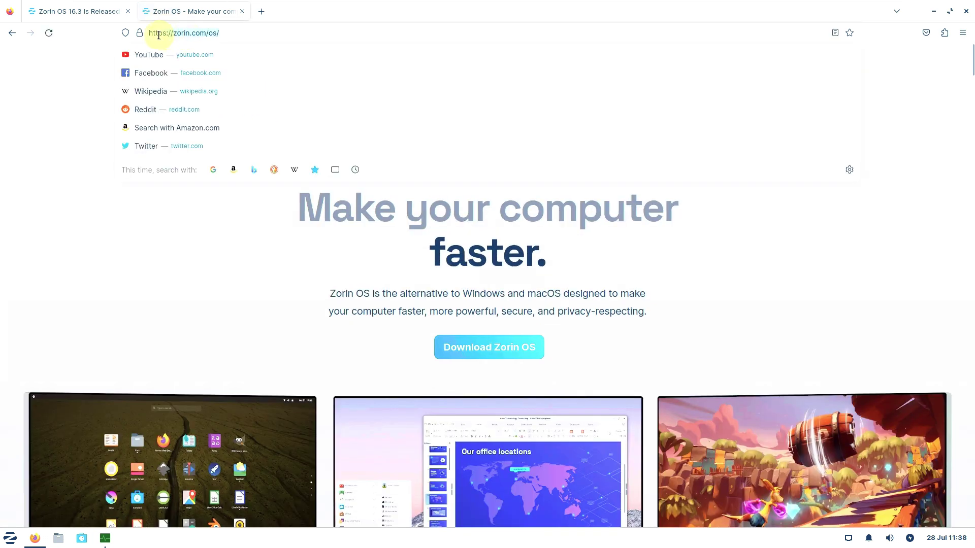
pyautogui.click(151, 272)
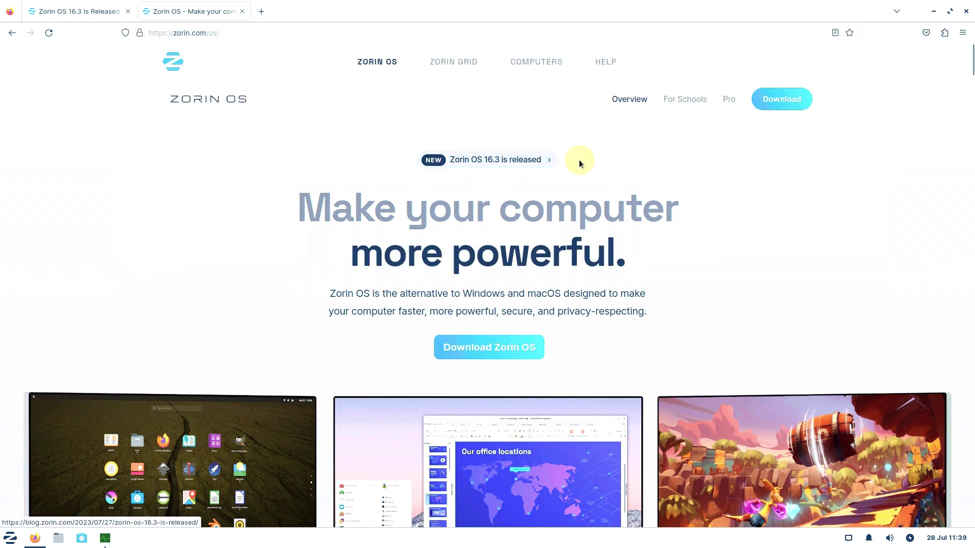
pyautogui.scroll(-2, 711, 132)
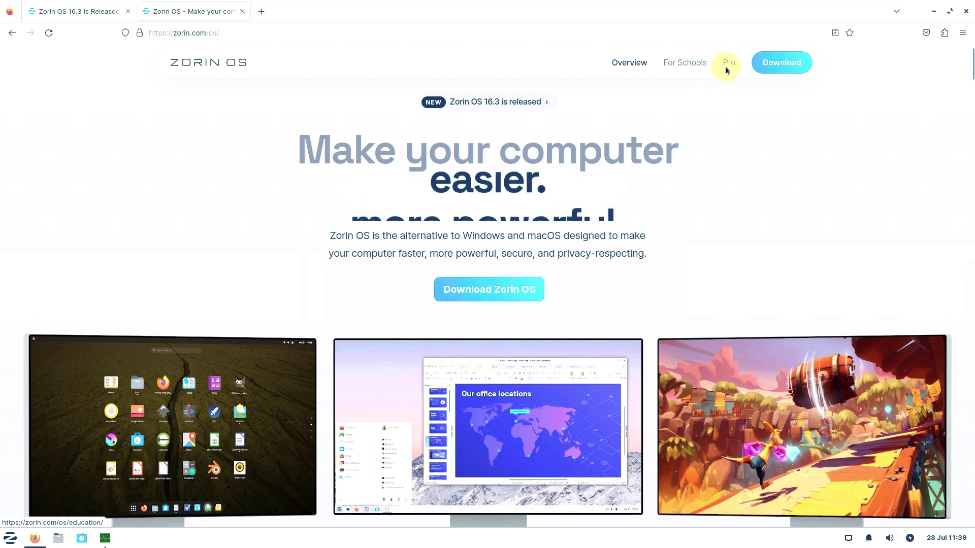
pyautogui.scroll(-2, 712, 166)
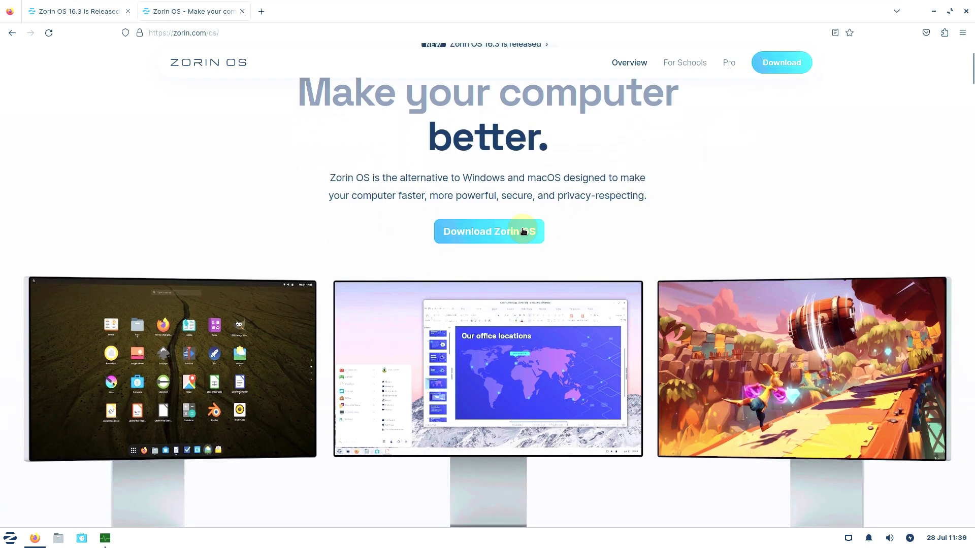
# Open the Zorin OS download page and compare the Pro, Core and Lite editions of Zorin OS 16.3
pyautogui.click(519, 232)
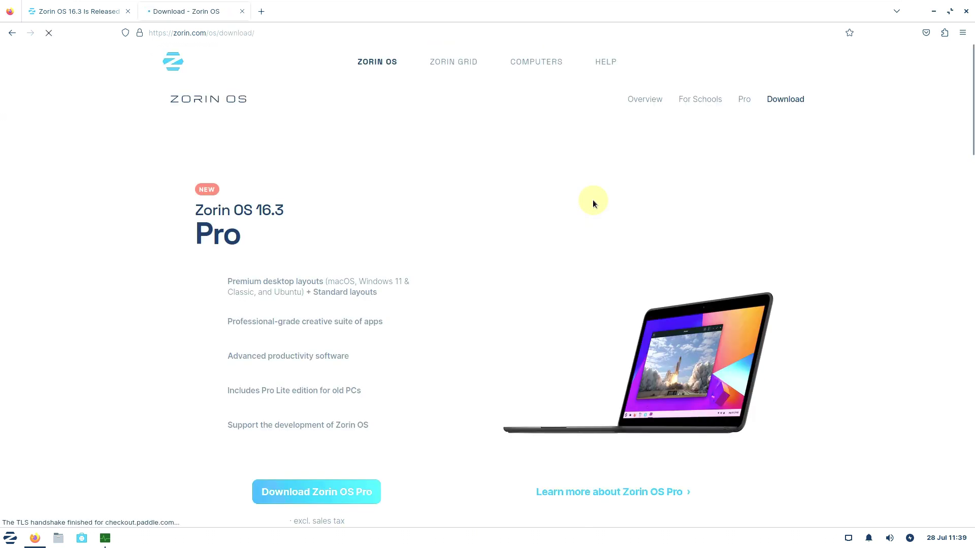
pyautogui.scroll(-3, 592, 199)
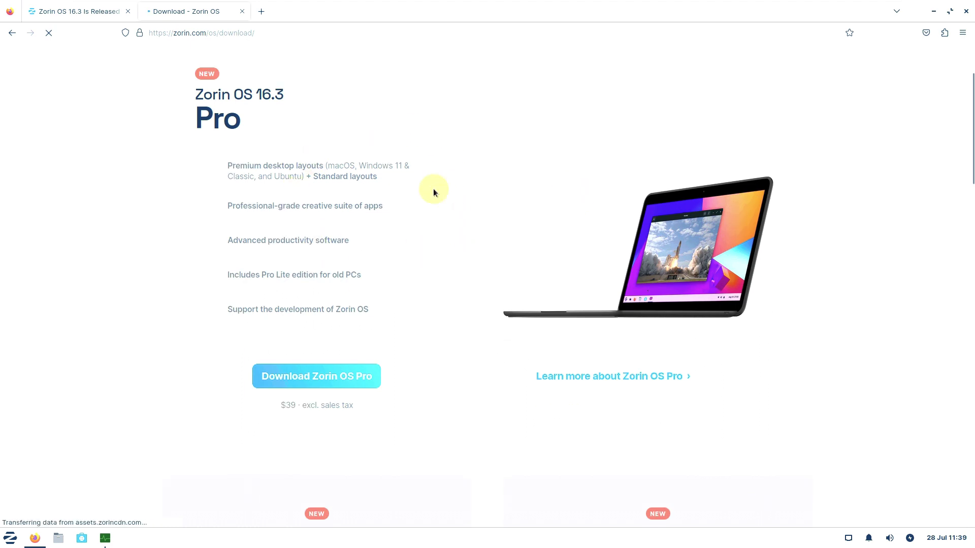
pyautogui.scroll(-4, 292, 133)
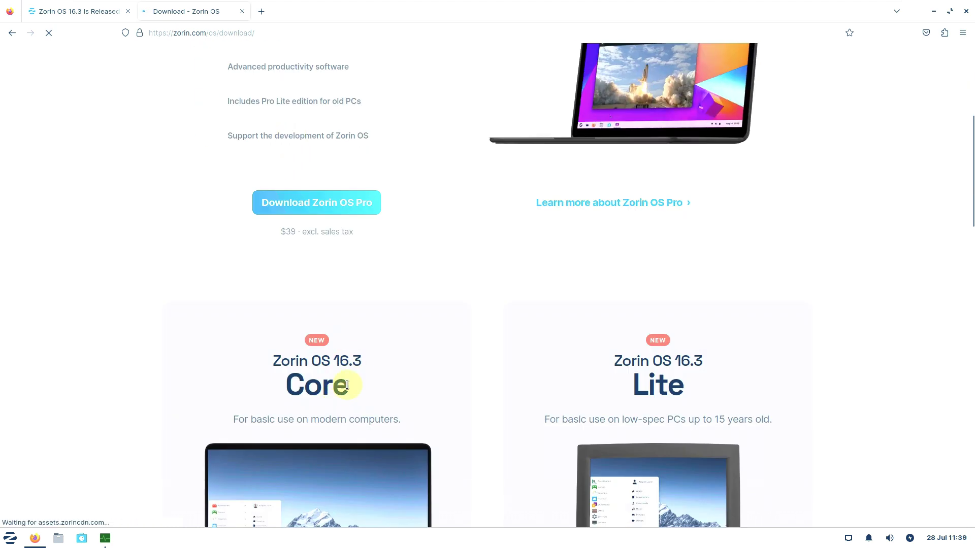
pyautogui.scroll(-3, 649, 364)
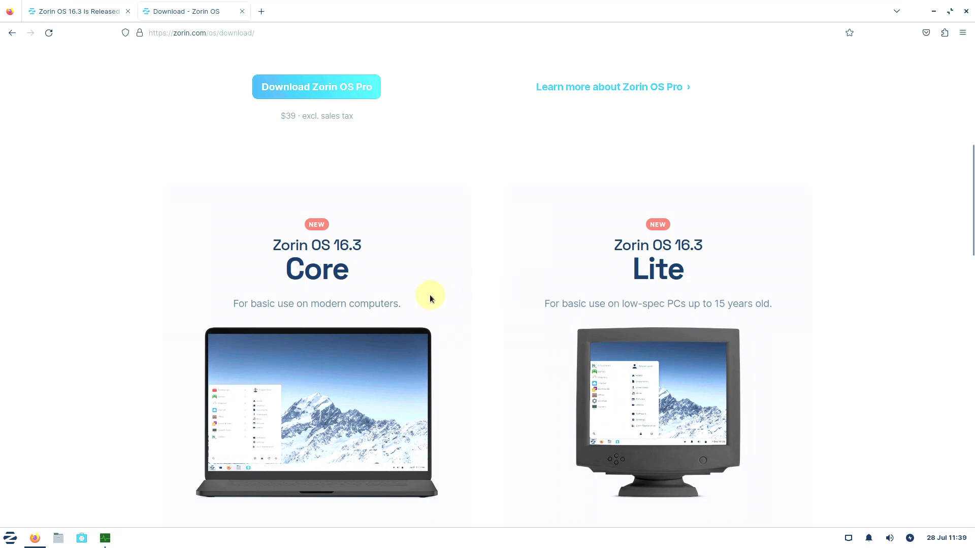
pyautogui.scroll(6, 430, 297)
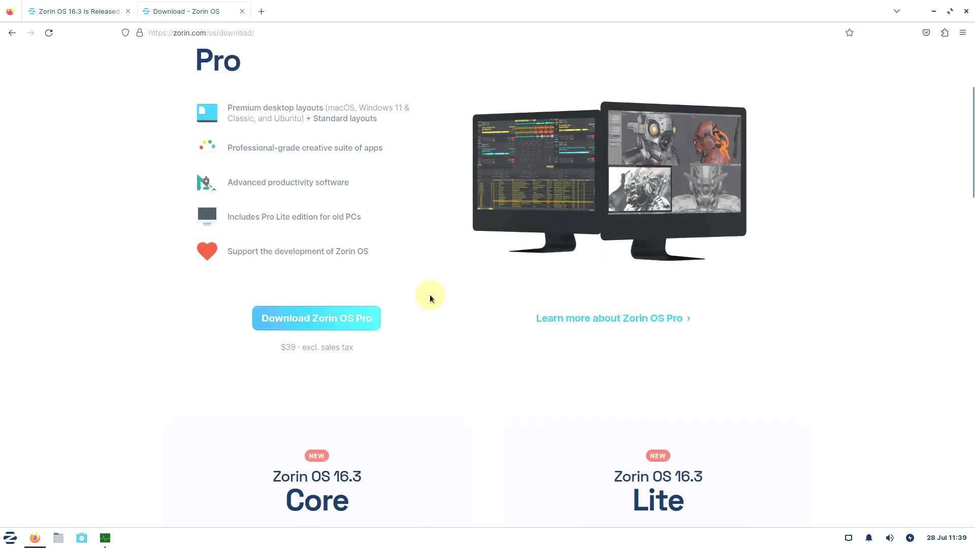
pyautogui.scroll(-2, 430, 295)
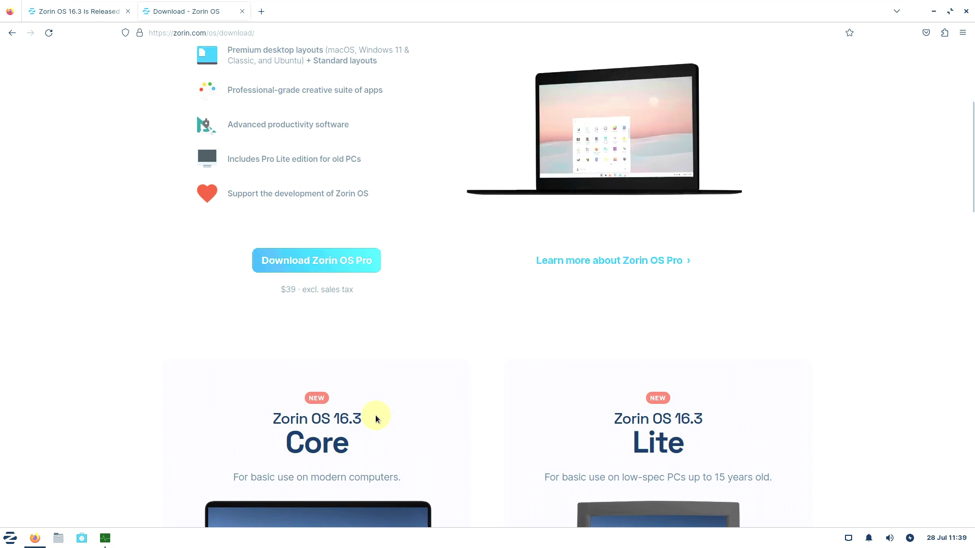
pyautogui.scroll(-2, 375, 416)
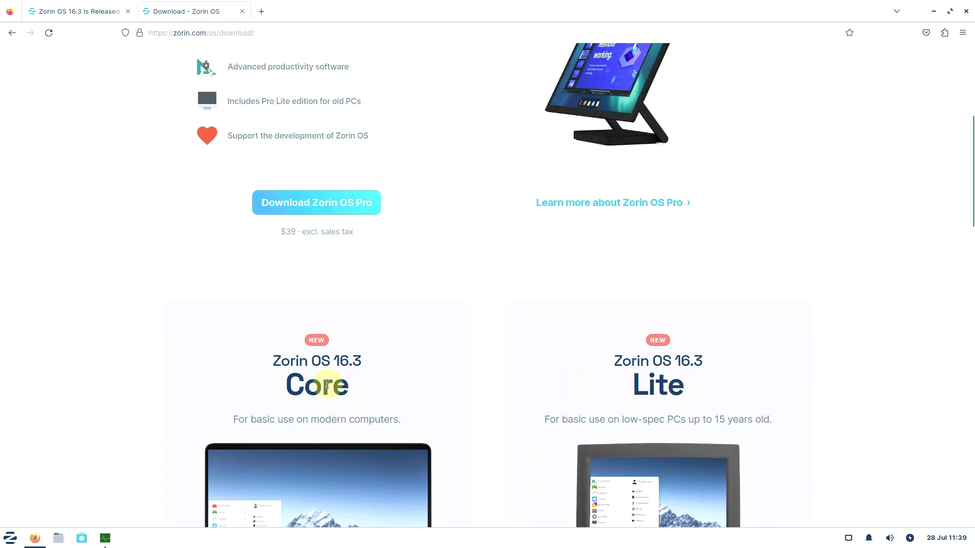
# Review the Pro, Core and Lite editions on the download page and start the free Zorin OS 16.3 Lite download
pyautogui.scroll(2, 468, 379)
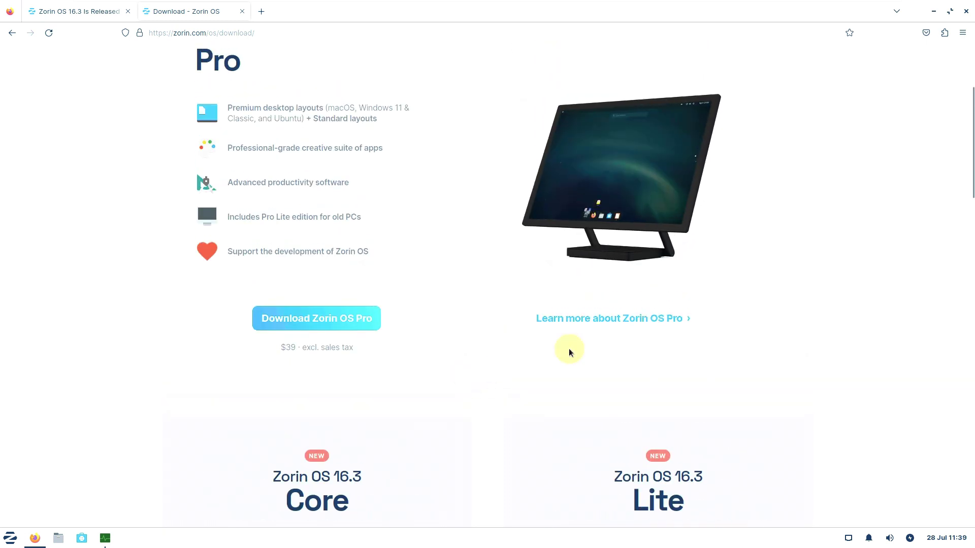
pyautogui.scroll(4, 570, 350)
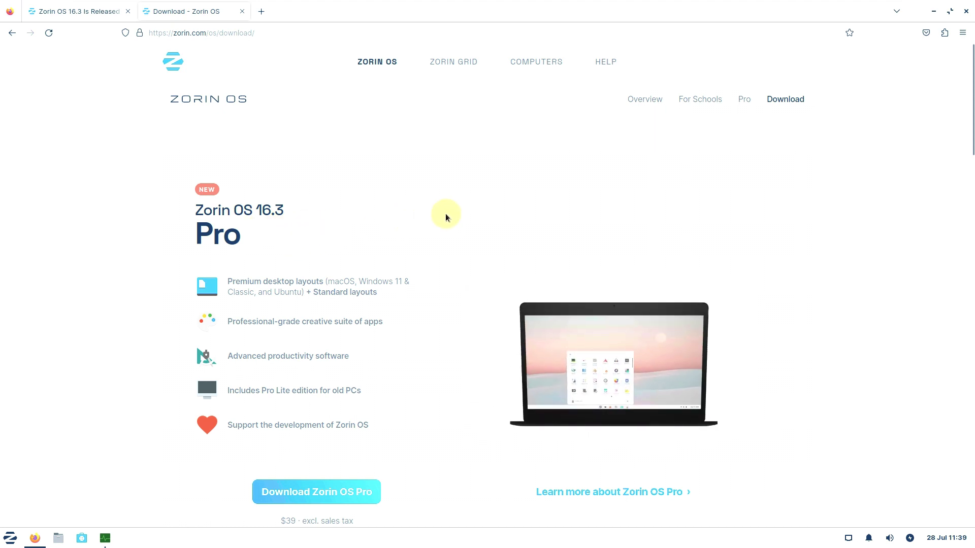
pyautogui.scroll(-4, 447, 216)
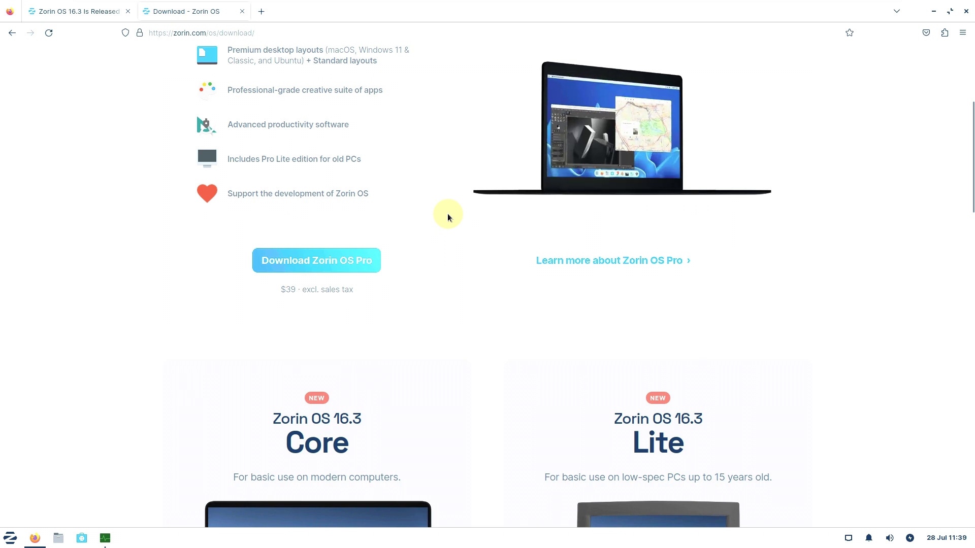
pyautogui.scroll(-4, 448, 216)
pyautogui.scroll(-1, 649, 264)
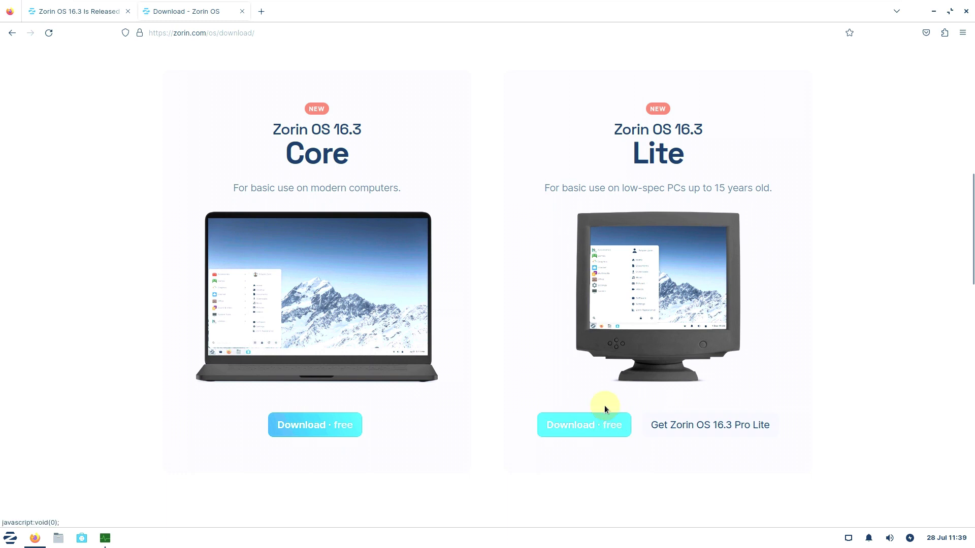
pyautogui.click(659, 402)
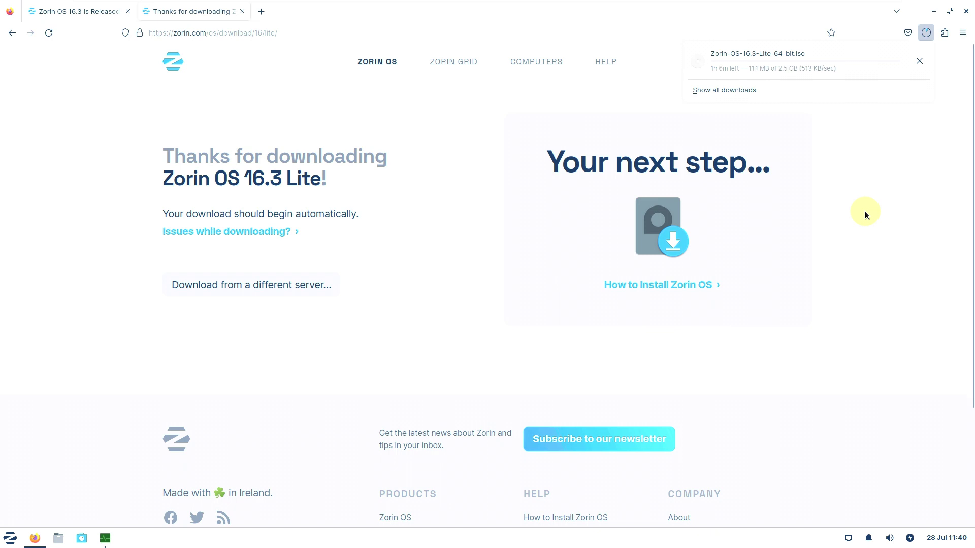
# Cancel the Zorin-OS-16.3-Lite-64-bit.iso download and close the browser window
pyautogui.click(924, 65)
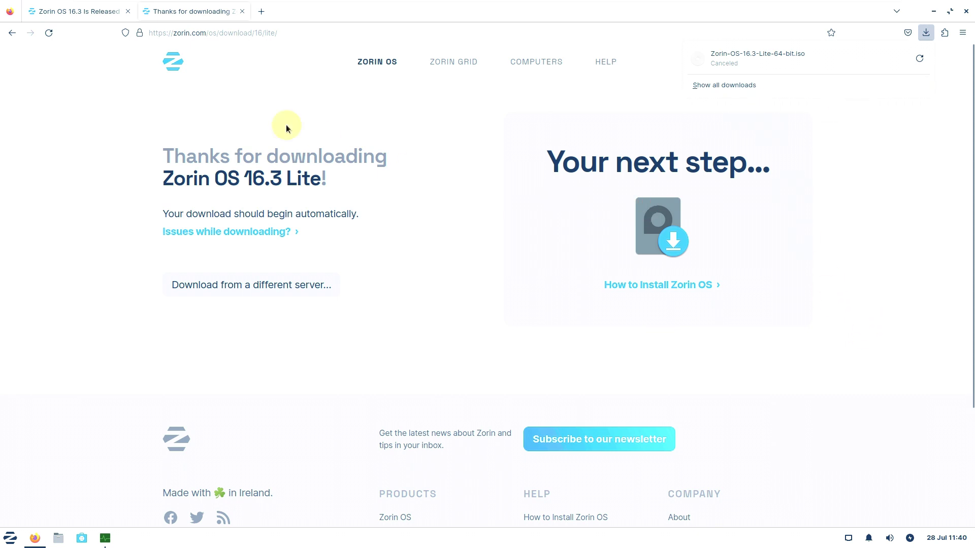
pyautogui.click(966, 12)
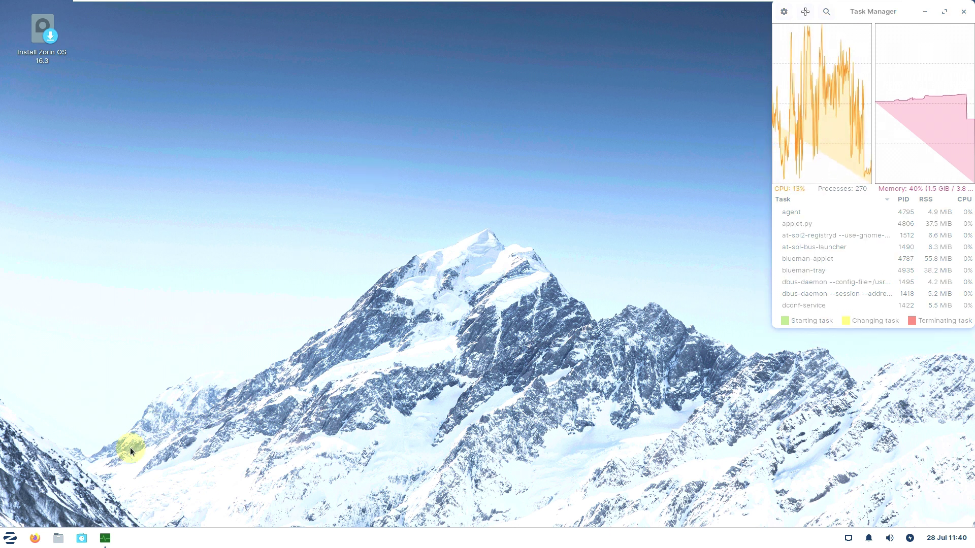
# Search the applications for "ter", open the terminal emulator and check its version information
pyautogui.click(11, 538)
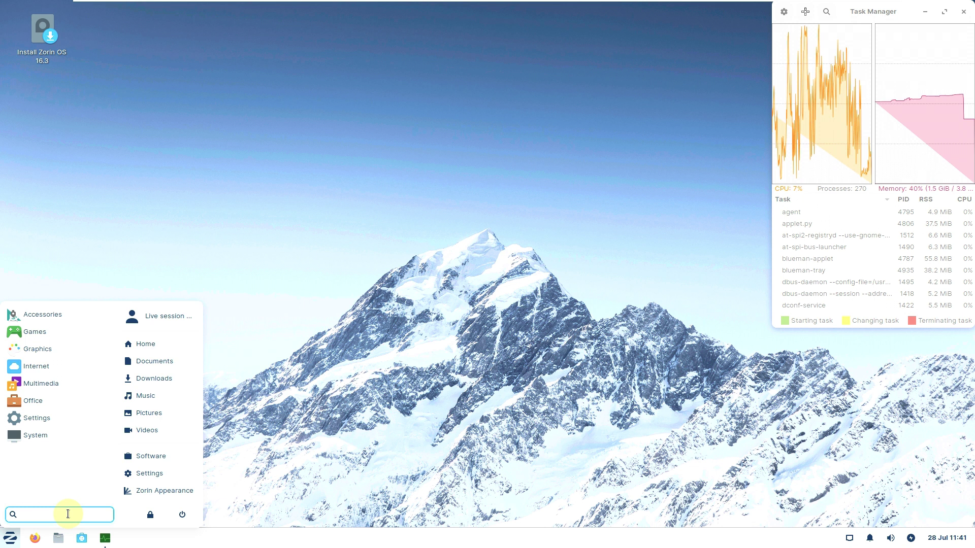
pyautogui.write('ter')
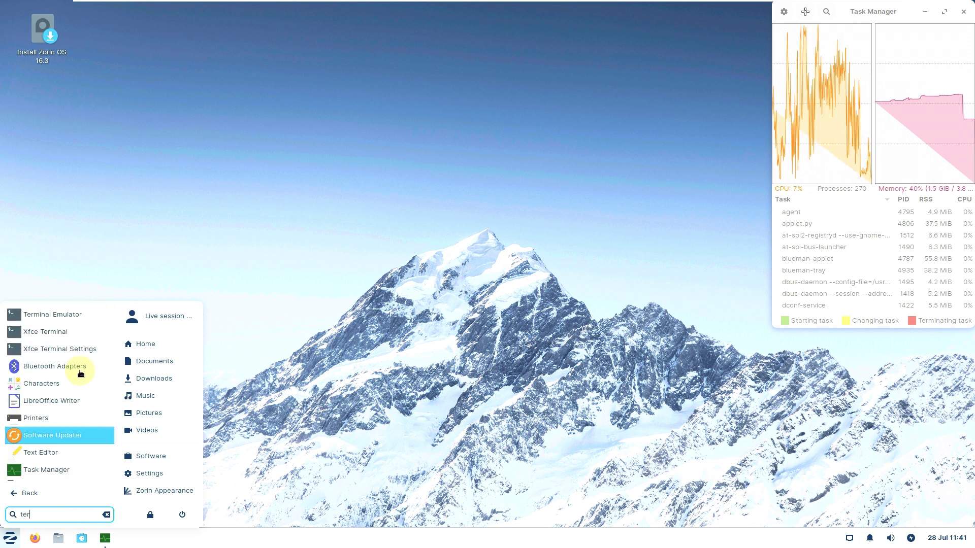
pyautogui.click(72, 321)
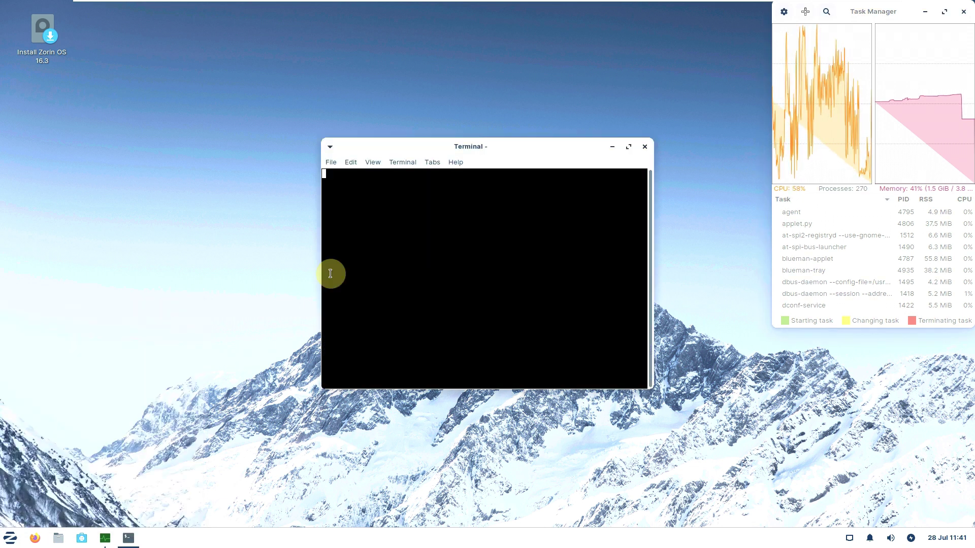
pyautogui.click(453, 166)
pyautogui.click(459, 185)
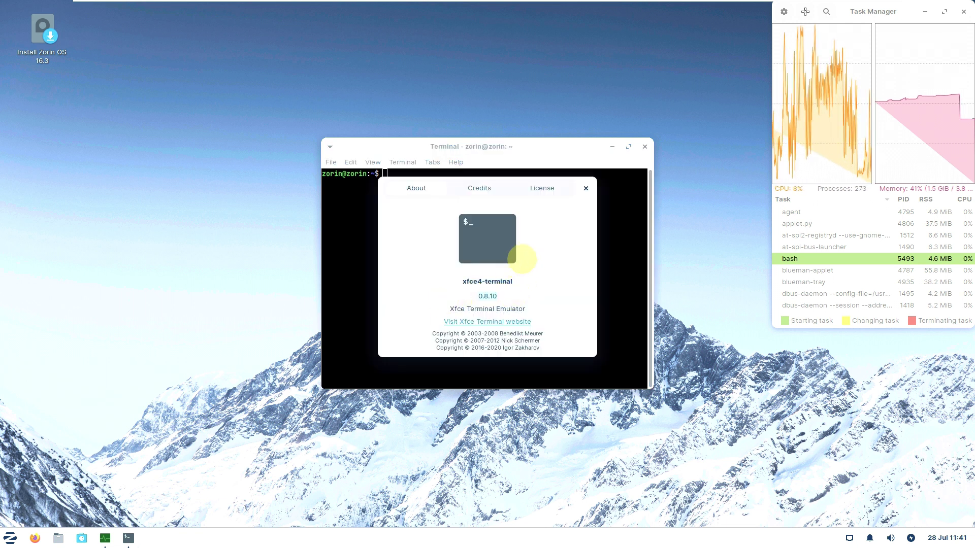
pyautogui.click(585, 189)
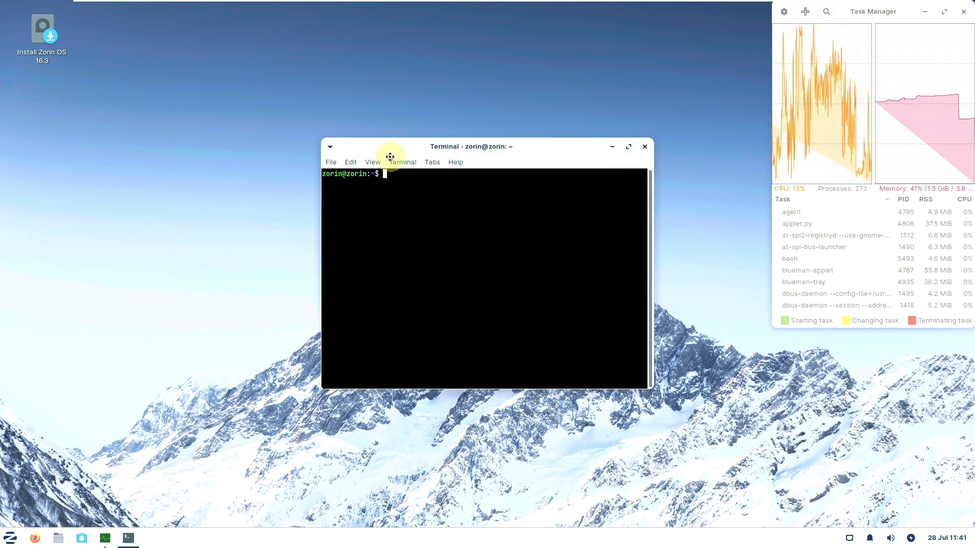
# Reposition and enlarge the terminal window, and run inxi for a short system summary
pyautogui.moveTo(389, 151); pyautogui.dragTo(175, 143)
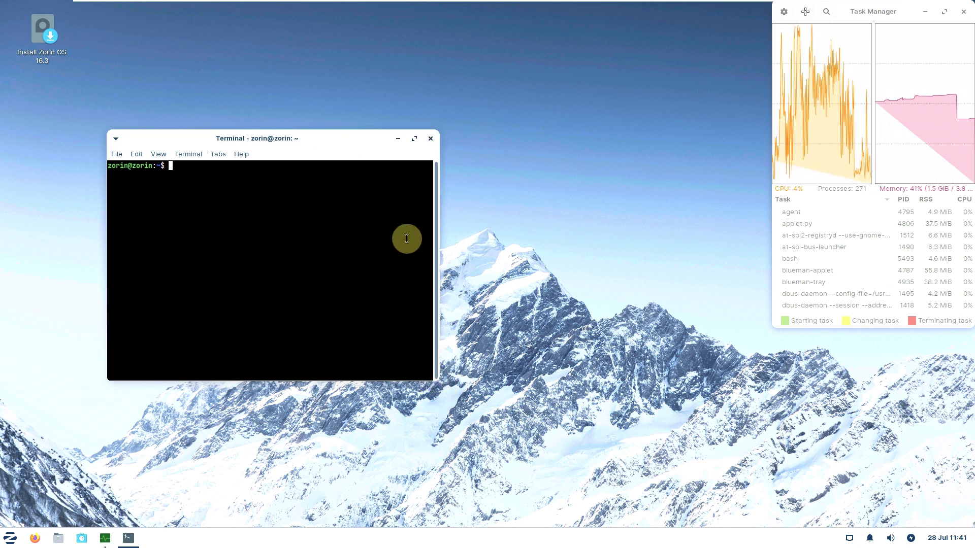
pyautogui.moveTo(109, 133); pyautogui.dragTo(30, 48)
pyautogui.moveTo(142, 49); pyautogui.dragTo(231, 82)
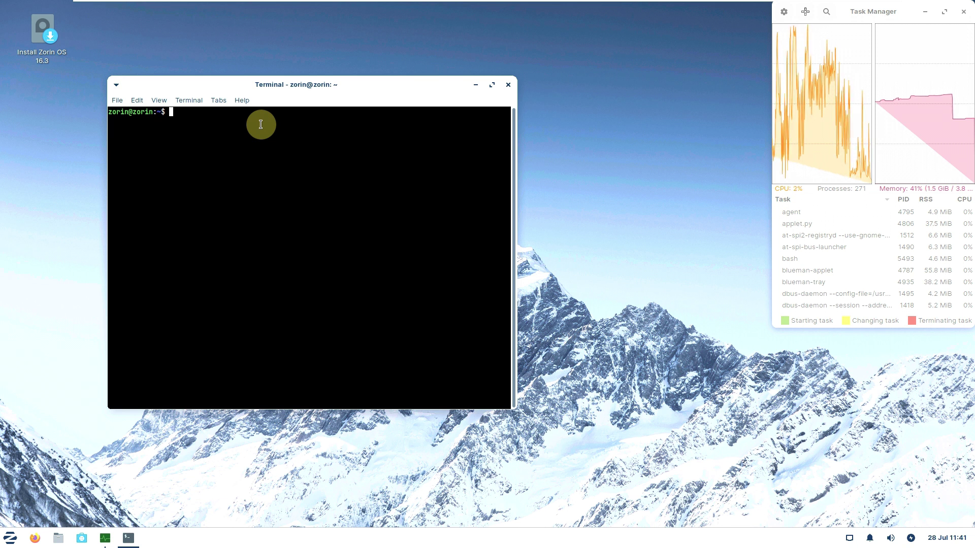
pyautogui.write('xi')
pyautogui.press('Return')
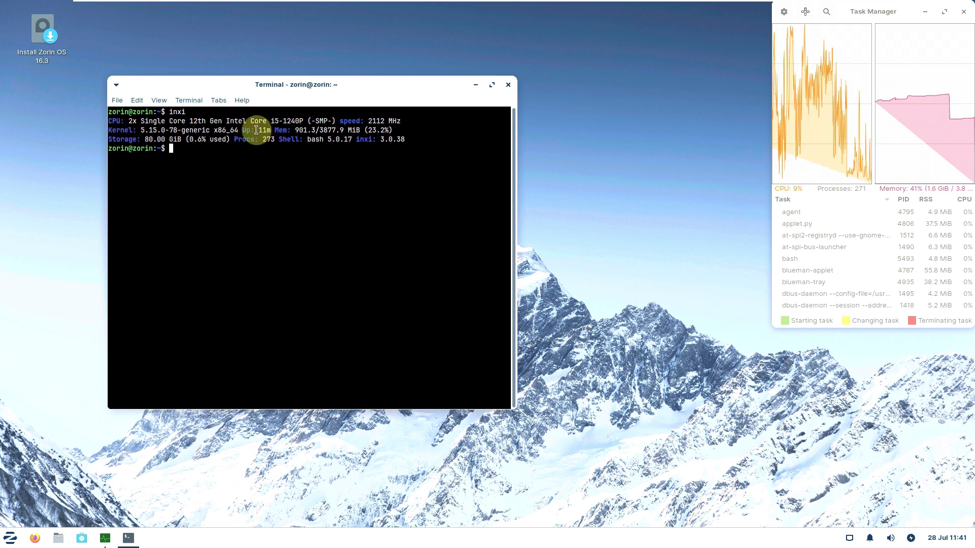
# Apply the Black on White colour preset in the terminal preferences
pyautogui.click(141, 104)
pyautogui.click(168, 201)
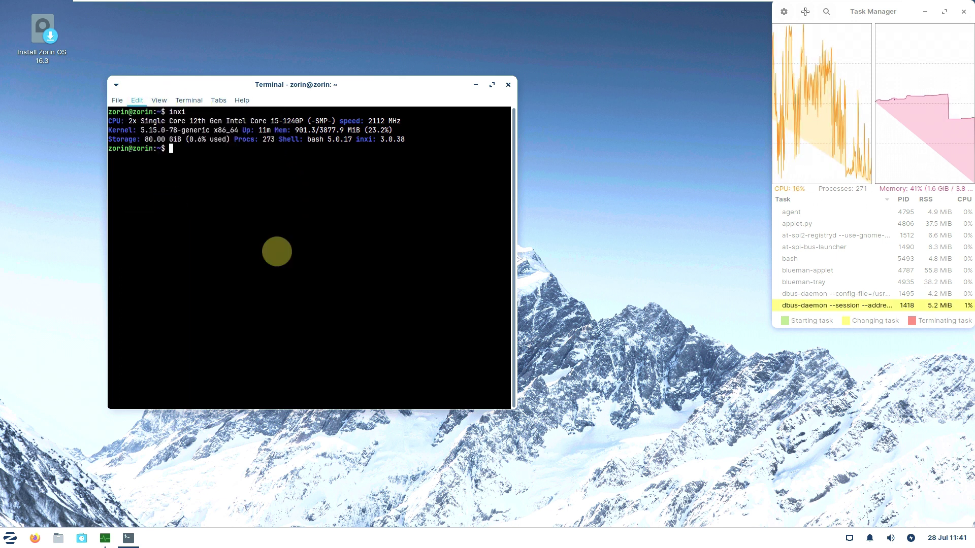
pyautogui.moveTo(368, 91); pyautogui.dragTo(569, 73)
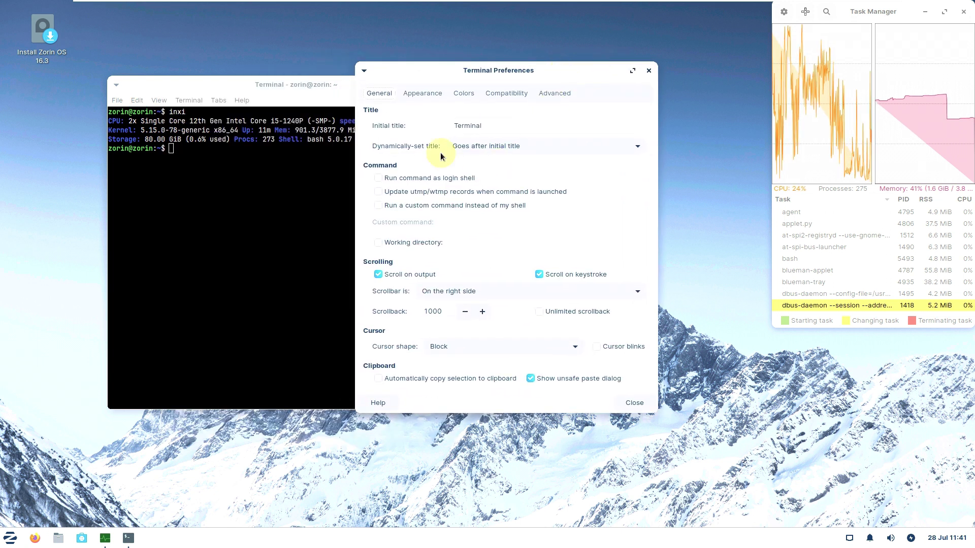
pyautogui.click(413, 94)
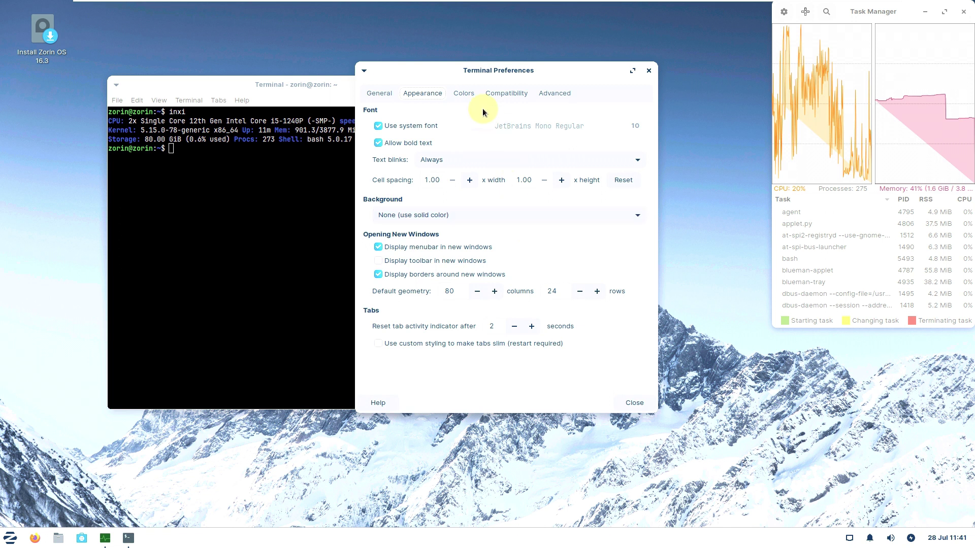
pyautogui.click(464, 93)
pyautogui.click(431, 344)
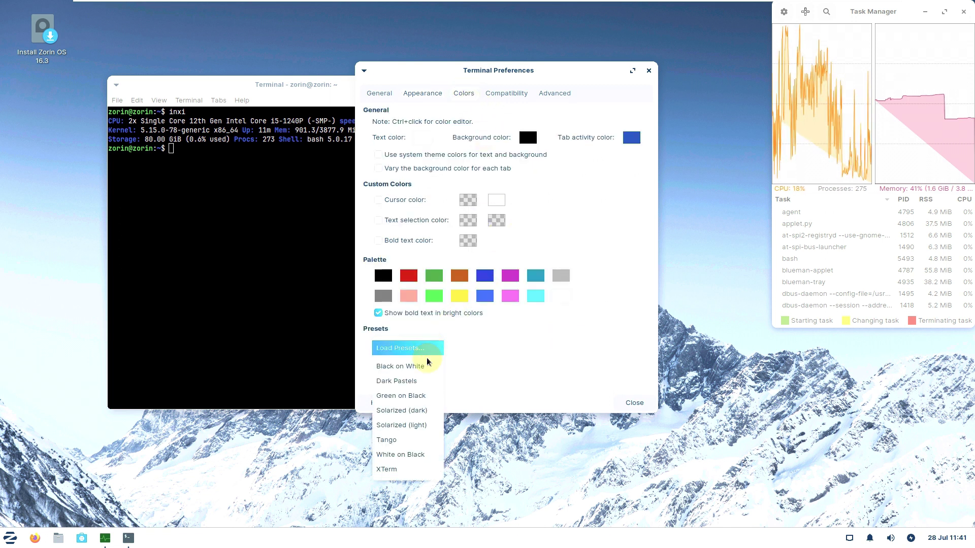
pyautogui.click(417, 375)
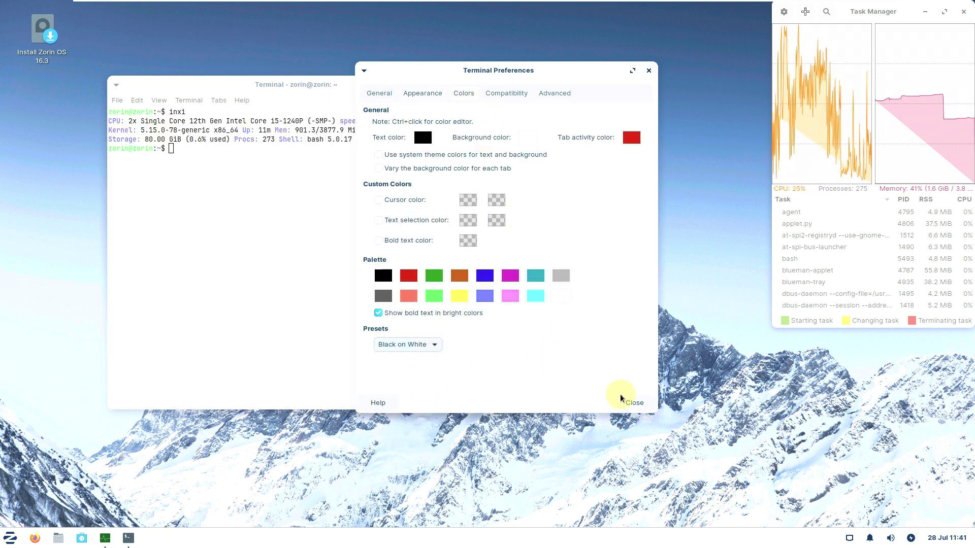
pyautogui.click(632, 404)
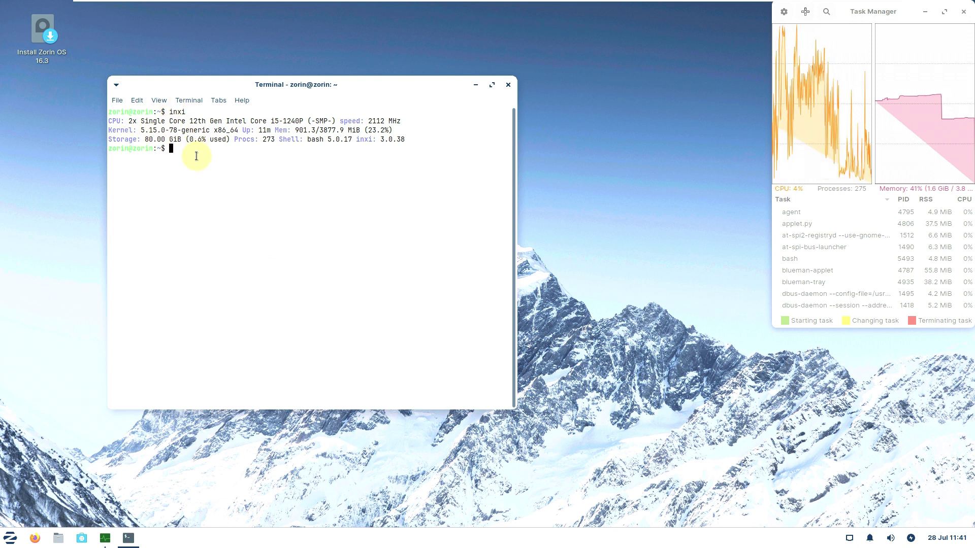
# Run inxi -b for a basic system report and inxi -G for the graphics details
pyautogui.write('inxi -b')
pyautogui.press('Return')
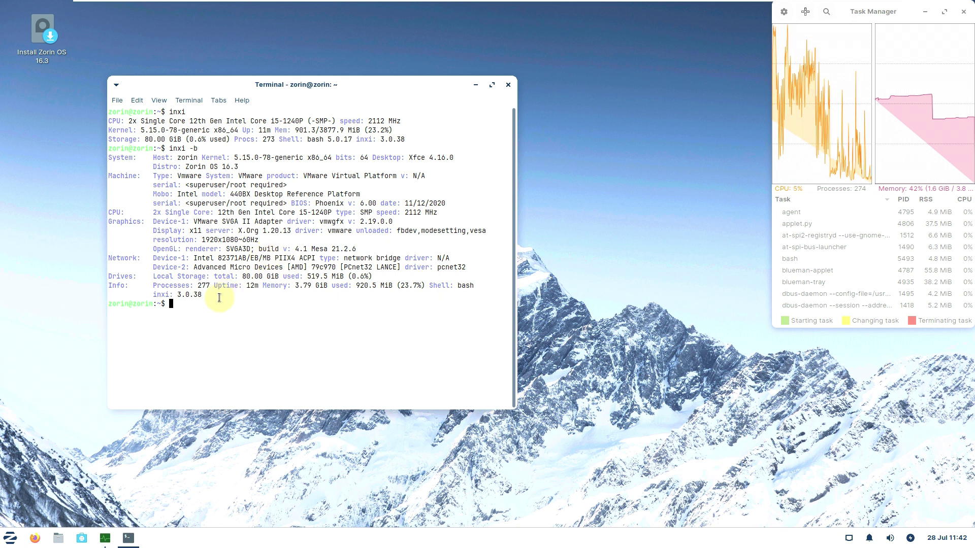
pyautogui.write('inx i')
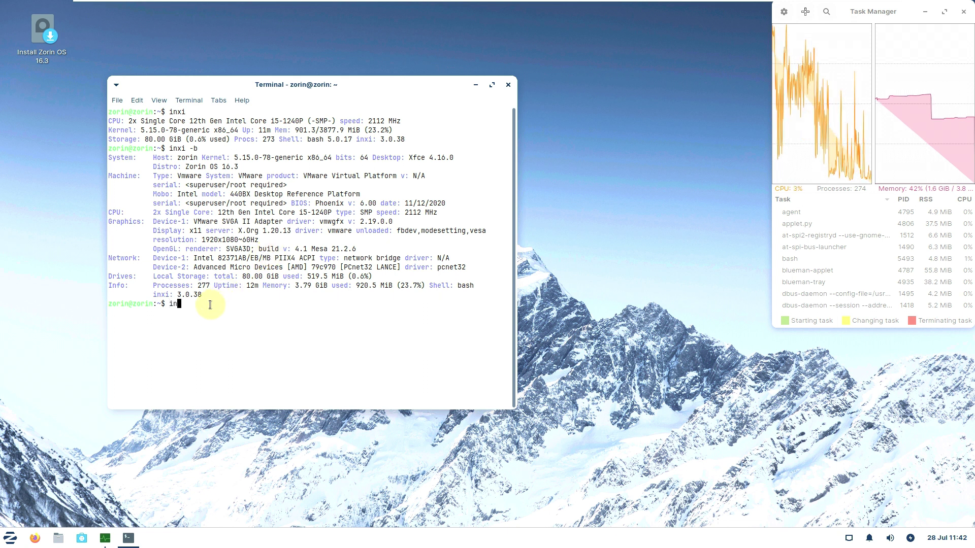
pyautogui.write('-G')
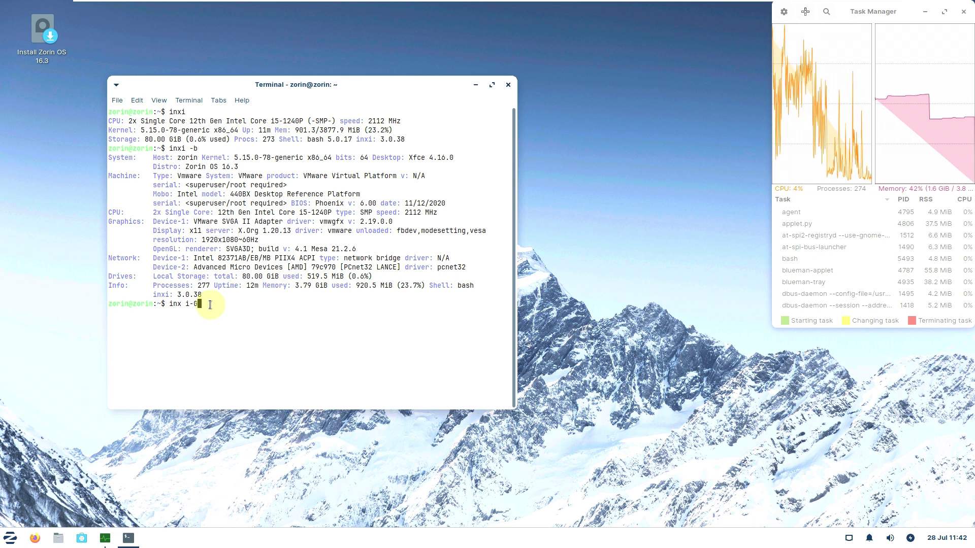
pyautogui.press('BackSpace')
pyautogui.press('BackSpace')
pyautogui.press('BackSpace')
pyautogui.press('BackSpace')
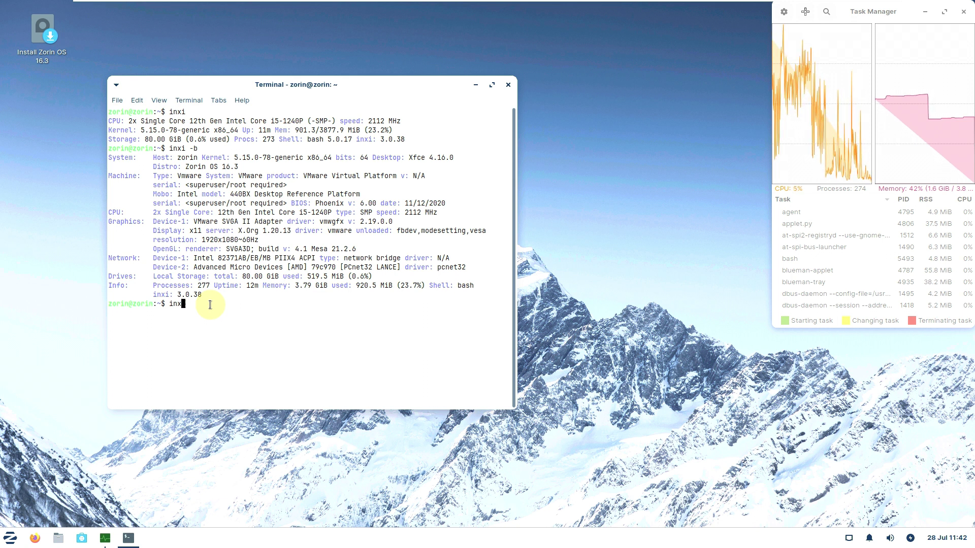
pyautogui.write('i -G')
pyautogui.press('Return')
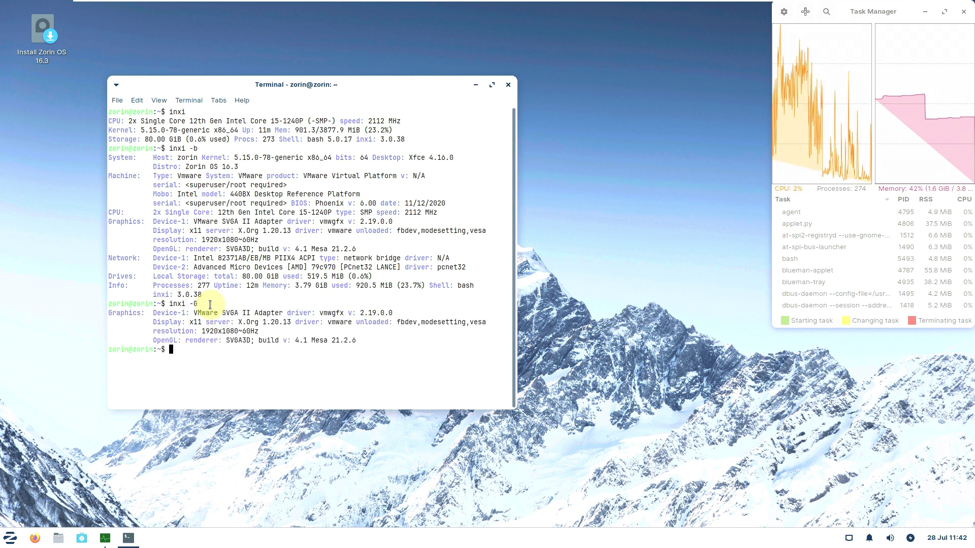
# Display the operating system release with cat /etc/issue
pyautogui.write('cat ')
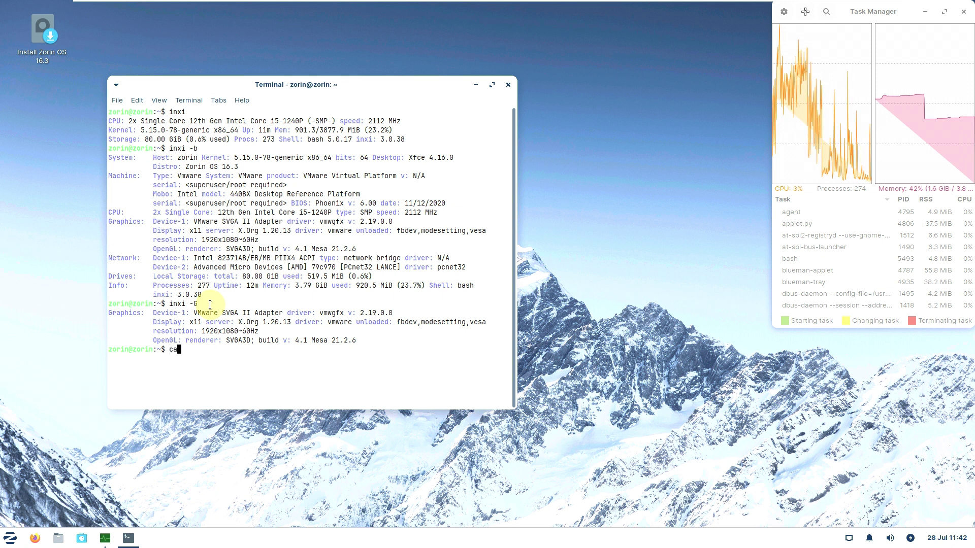
pyautogui.write('/etc/issu')
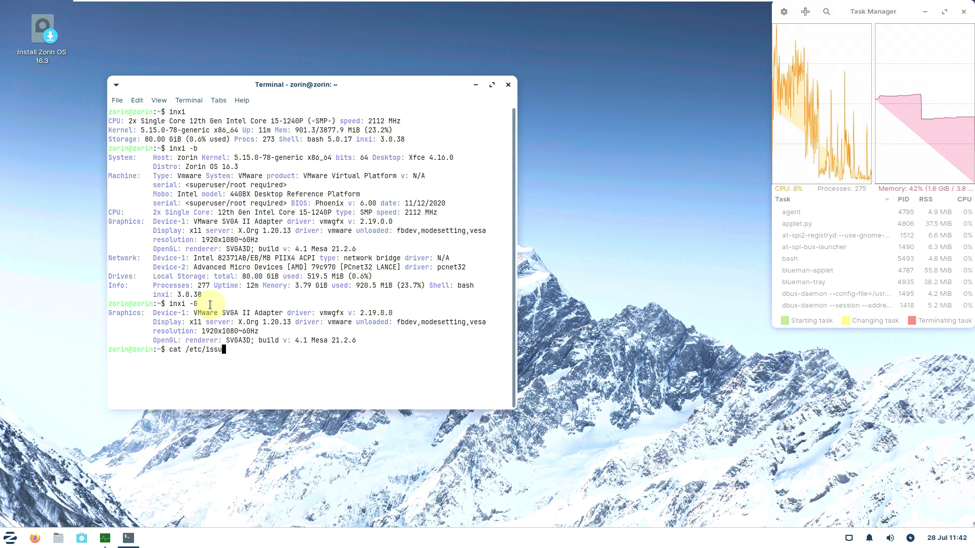
pyautogui.write('e')
pyautogui.press('Return')
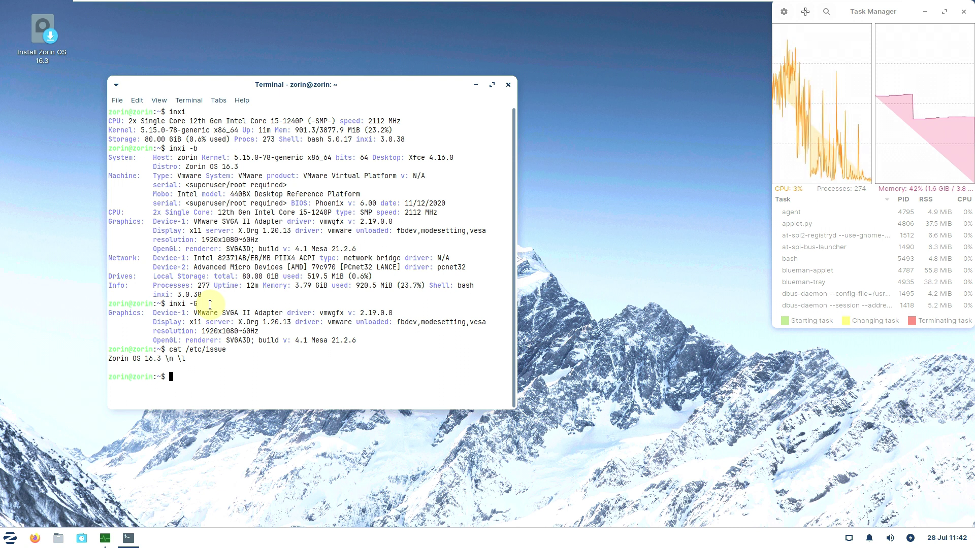
# Show the full kernel information with uname -a and the kernel release alone with uname -r
pyautogui.write('uname -a')
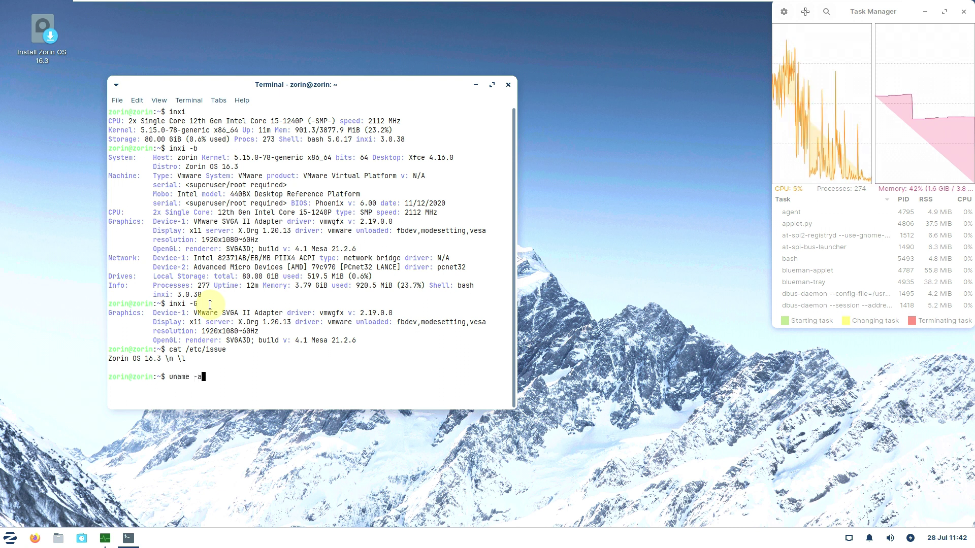
pyautogui.press('Return')
pyautogui.write('uname')
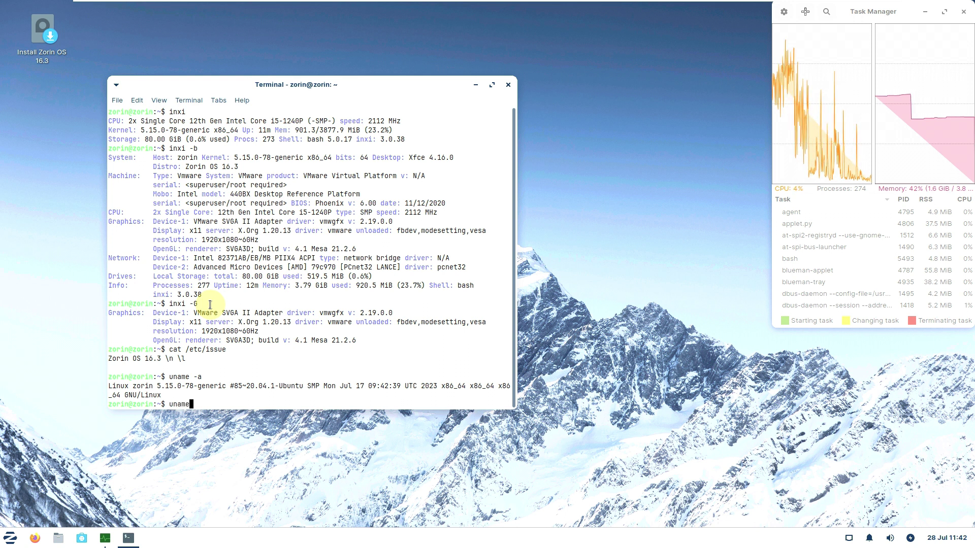
pyautogui.write(' -r')
pyautogui.press('Return')
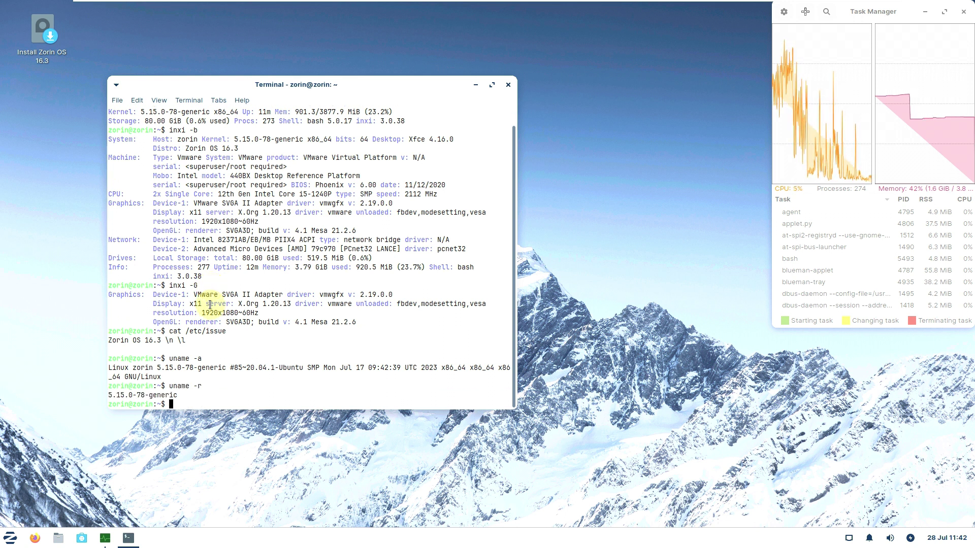
# Try running neofetch and install its package with sudo apt install neofetch, agreeing to the additional packages
pyautogui.write('neofetch')
pyautogui.press('Return')
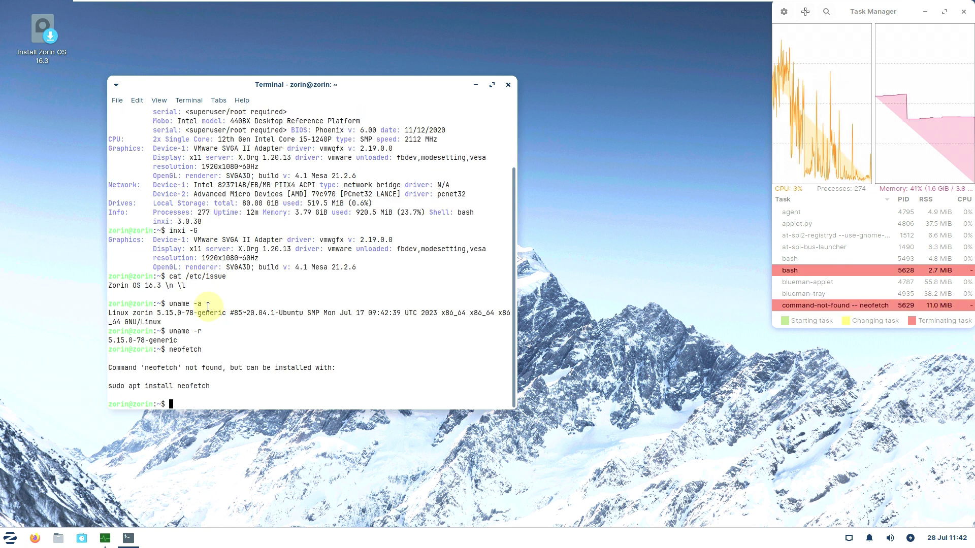
pyautogui.moveTo(208, 388); pyautogui.dragTo(107, 387)
pyautogui.rightClick(120, 387)
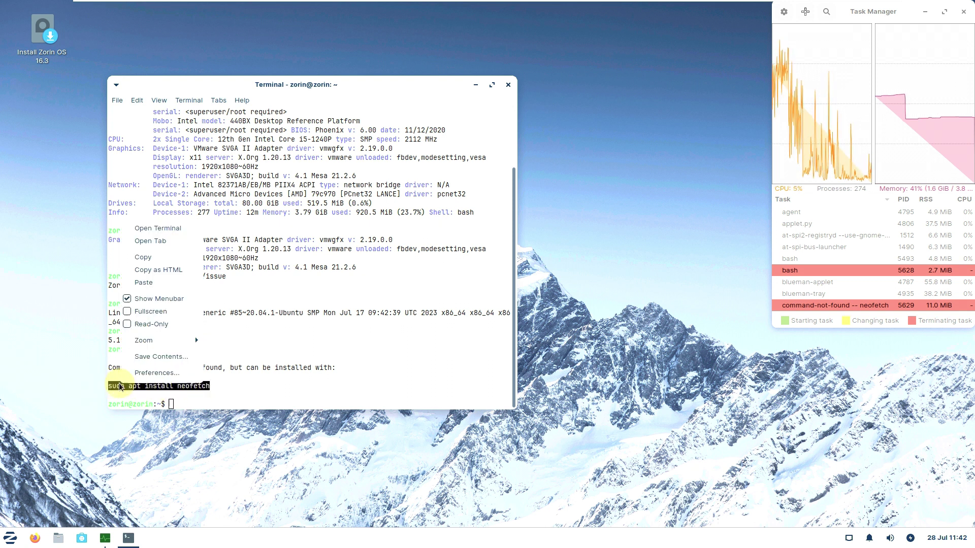
pyautogui.click(147, 257)
pyautogui.rightClick(177, 404)
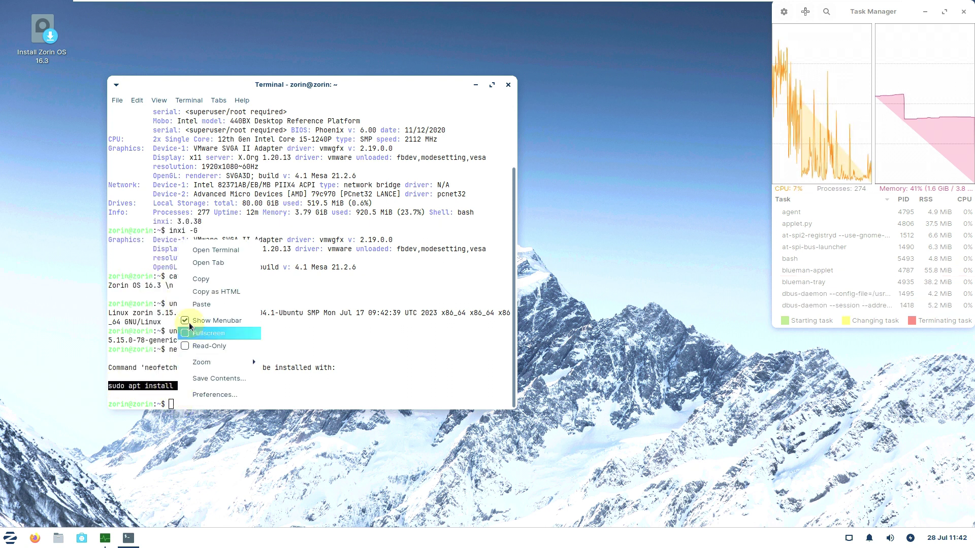
pyautogui.click(203, 307)
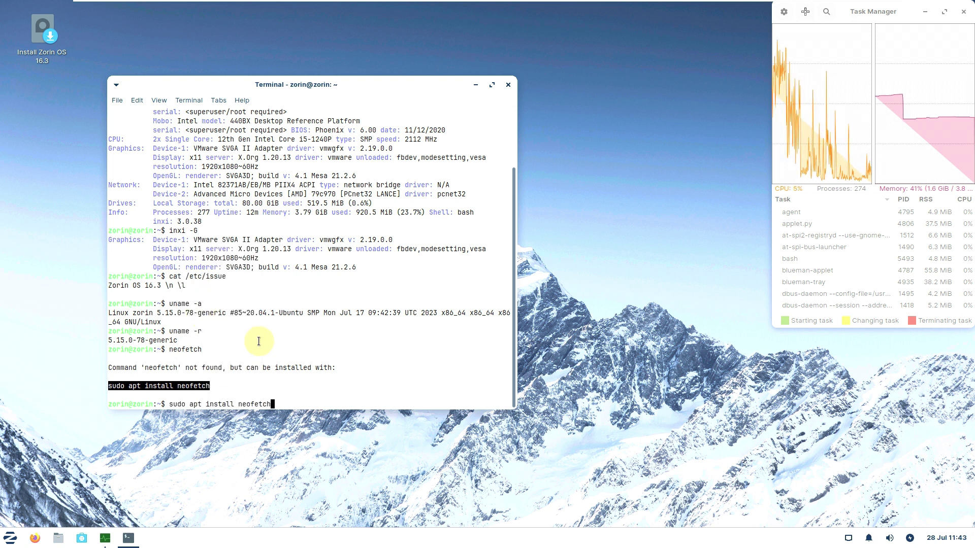
pyautogui.press('Return')
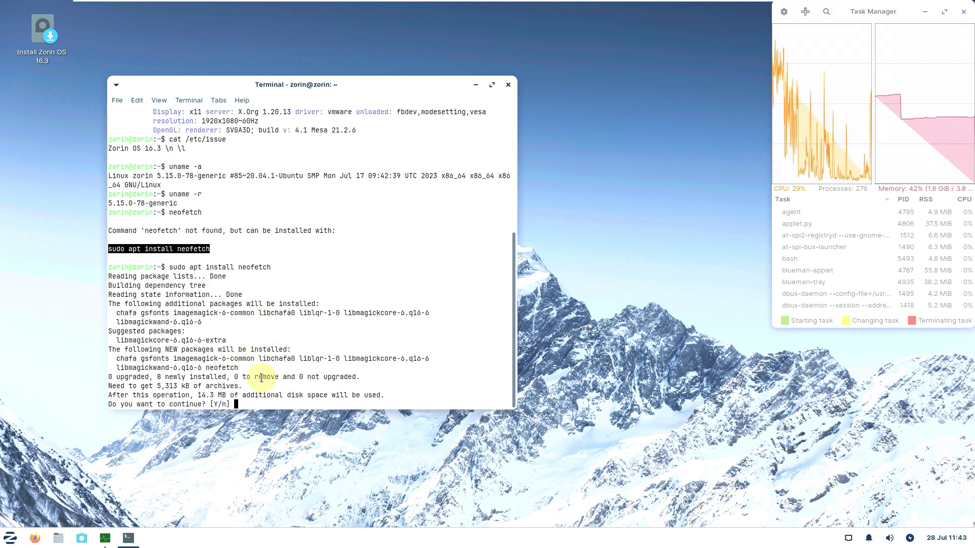
pyautogui.write('y')
pyautogui.press('Return')
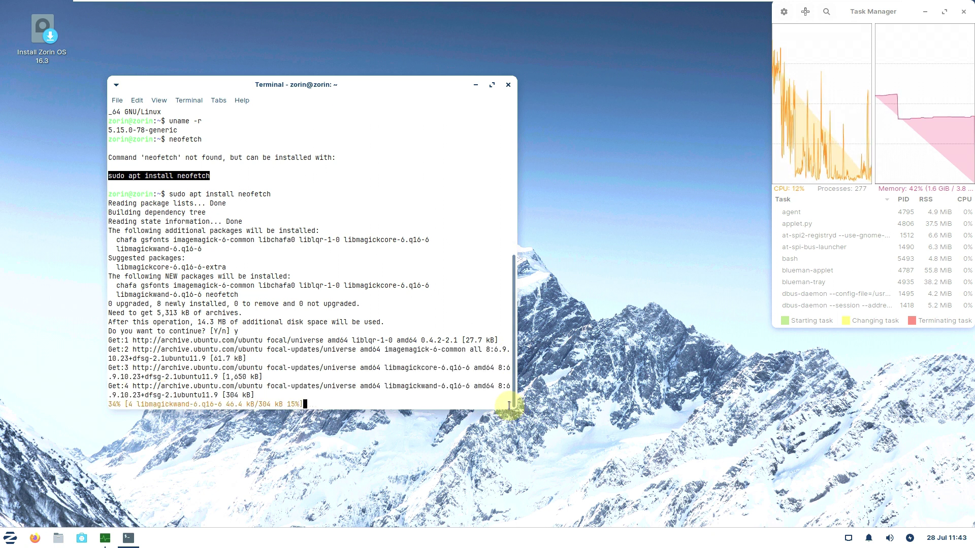
# Show the system summary with neofetch and the full system report with inxi -sv8 in an enlarged terminal window
pyautogui.moveTo(513, 409); pyautogui.dragTo(679, 513)
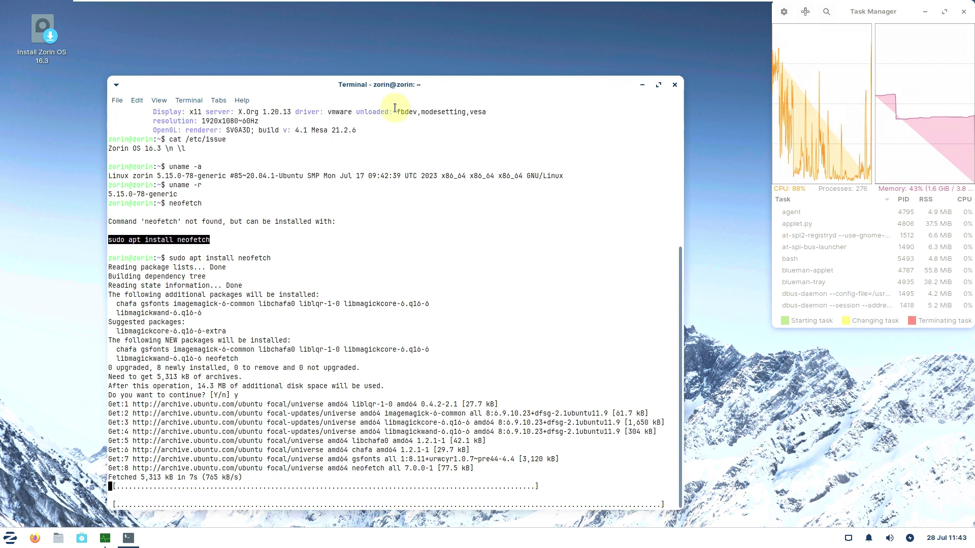
pyautogui.moveTo(383, 74); pyautogui.dragTo(364, 30)
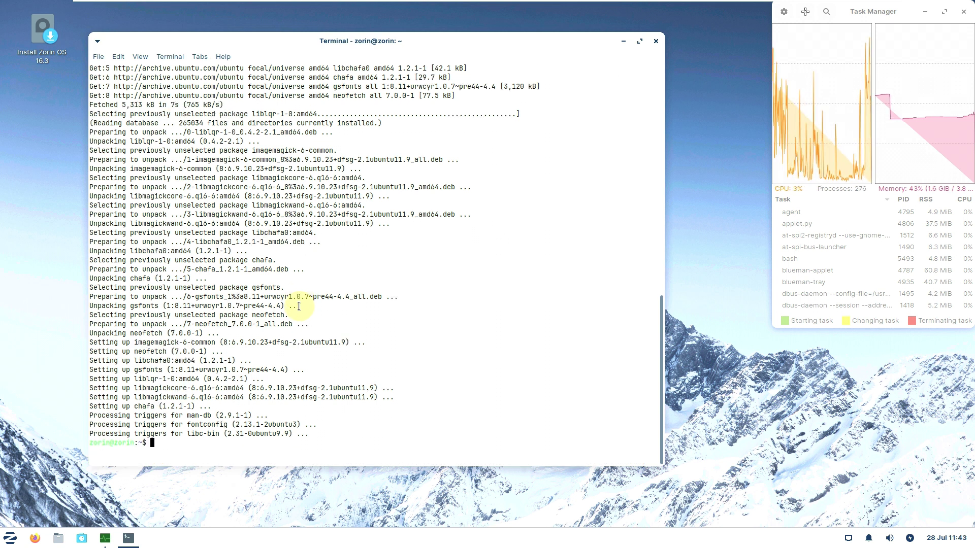
pyautogui.write('neofetch')
pyautogui.press('Return')
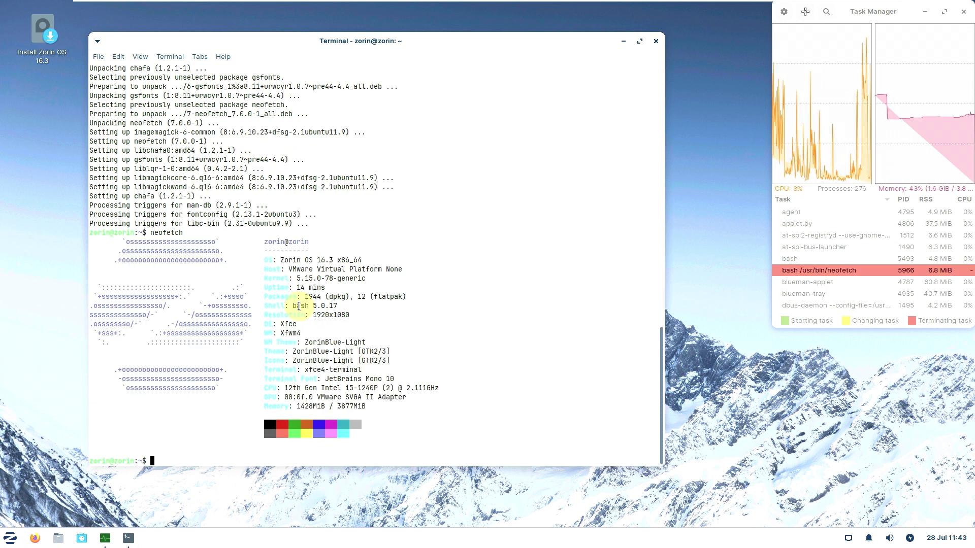
pyautogui.write('inxi -sv8')
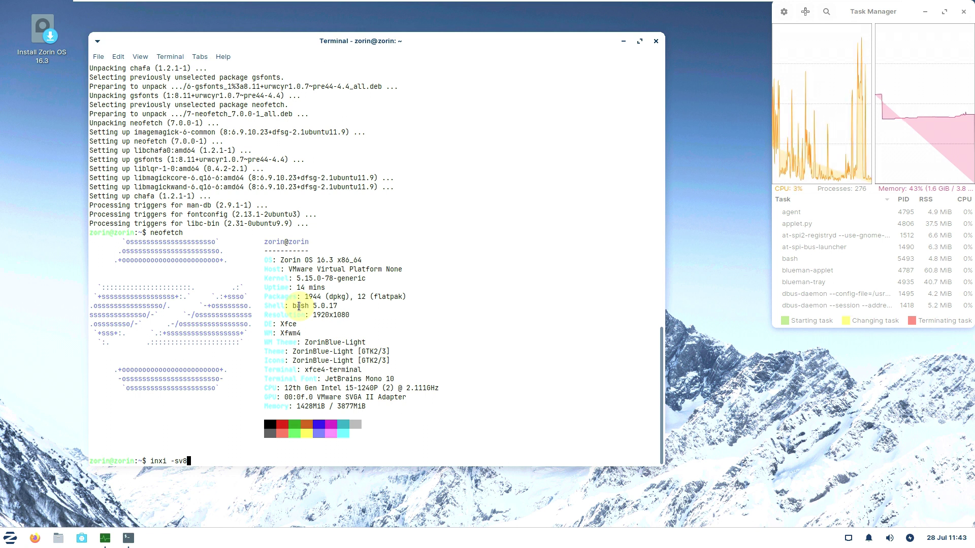
pyautogui.press('Return')
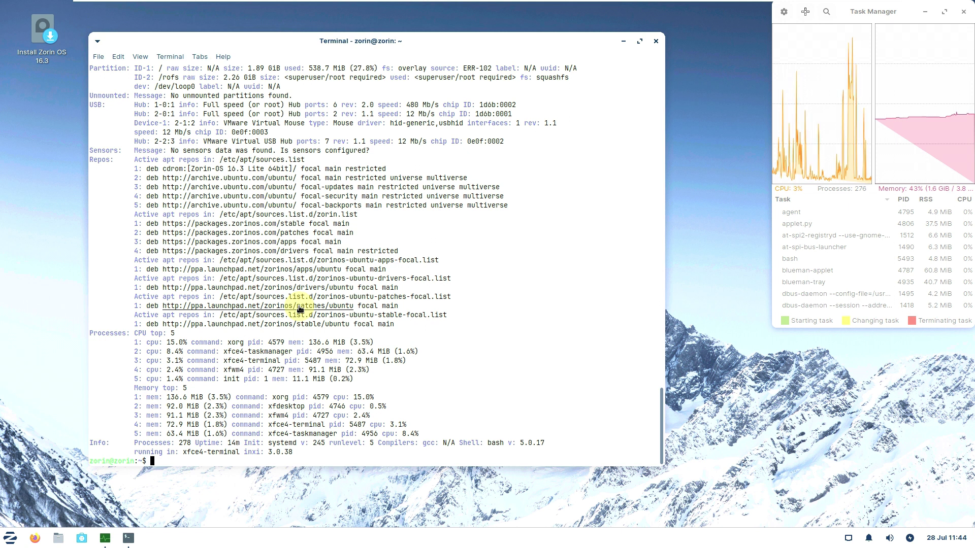
# Install the htop process viewer with sudo apt install htop and launch it
pyautogui.write('ht')
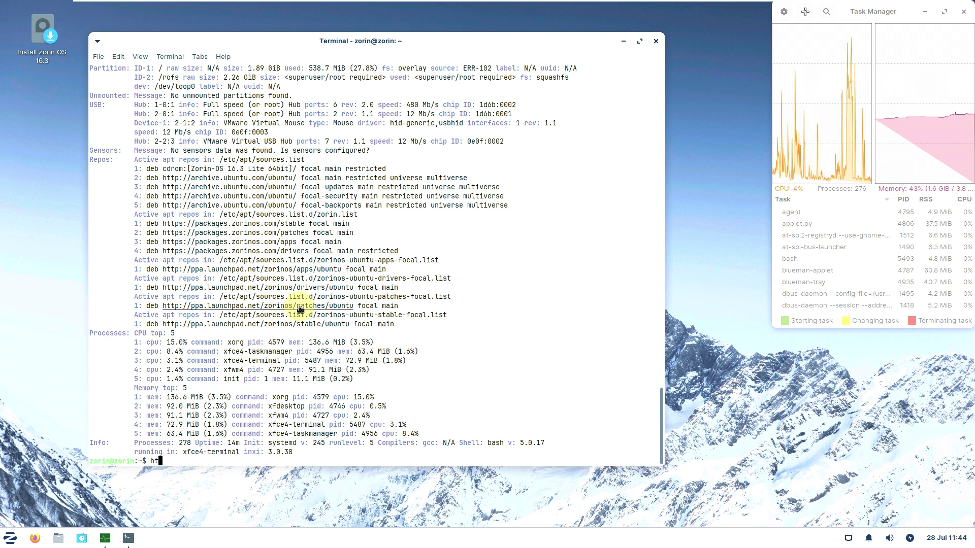
pyautogui.write('op')
pyautogui.press('Return')
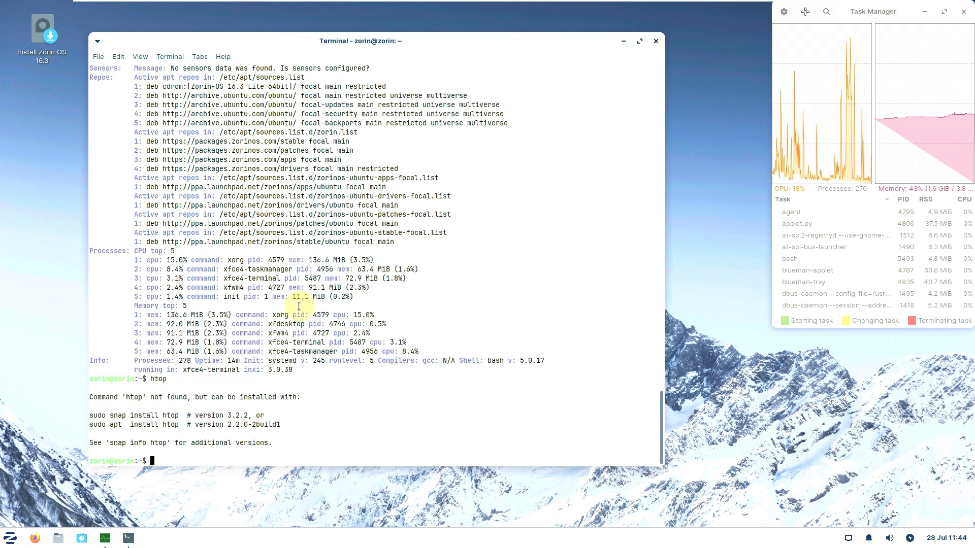
pyautogui.write('sudo apt install htop')
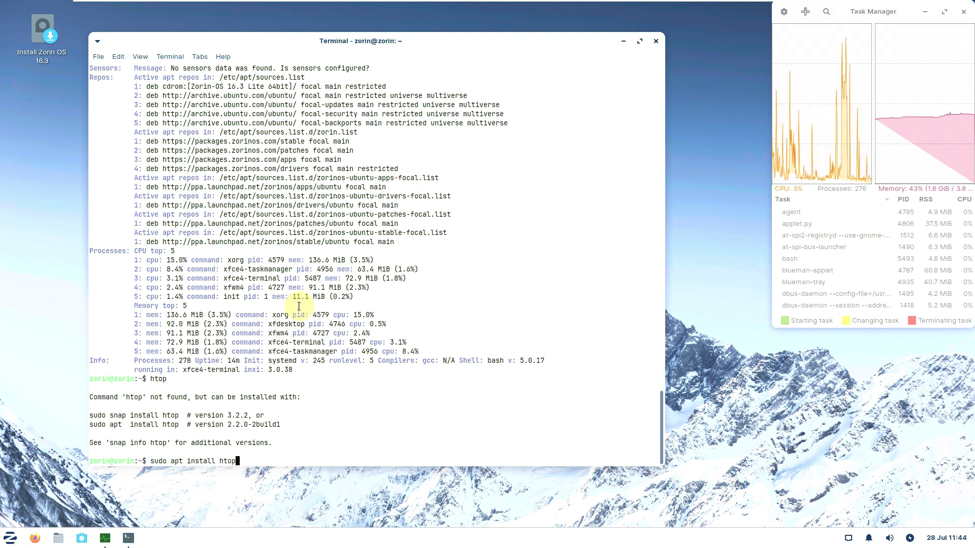
pyautogui.press('Return')
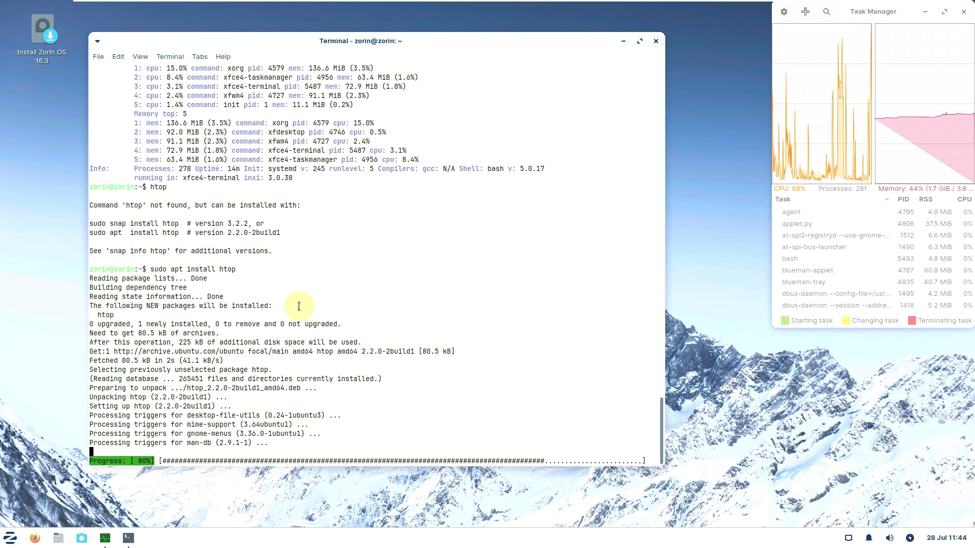
pyautogui.write('htop')
pyautogui.press('Return')
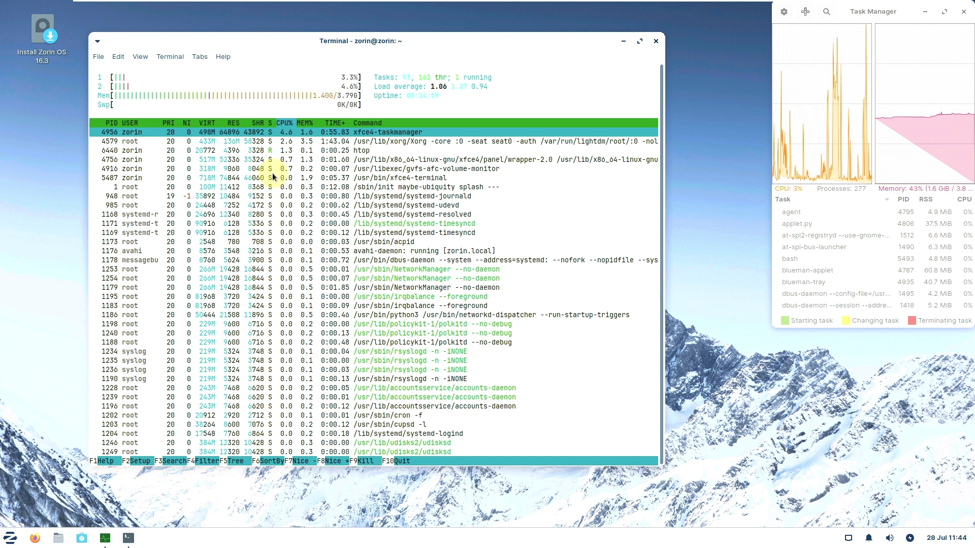
# View the terminal emulator's version information, and close the terminal window despite the running htop process
pyautogui.click(223, 57)
pyautogui.click(235, 82)
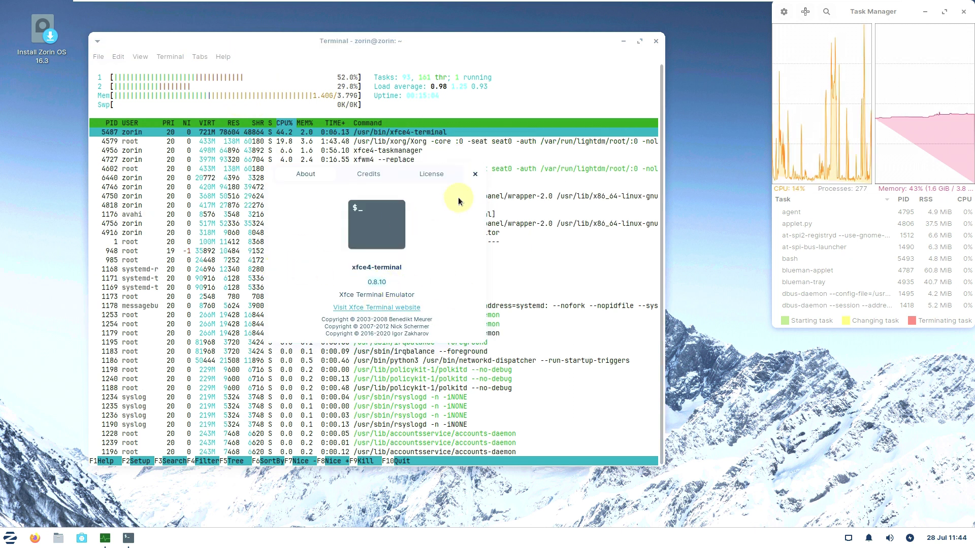
pyautogui.click(475, 174)
pyautogui.click(653, 43)
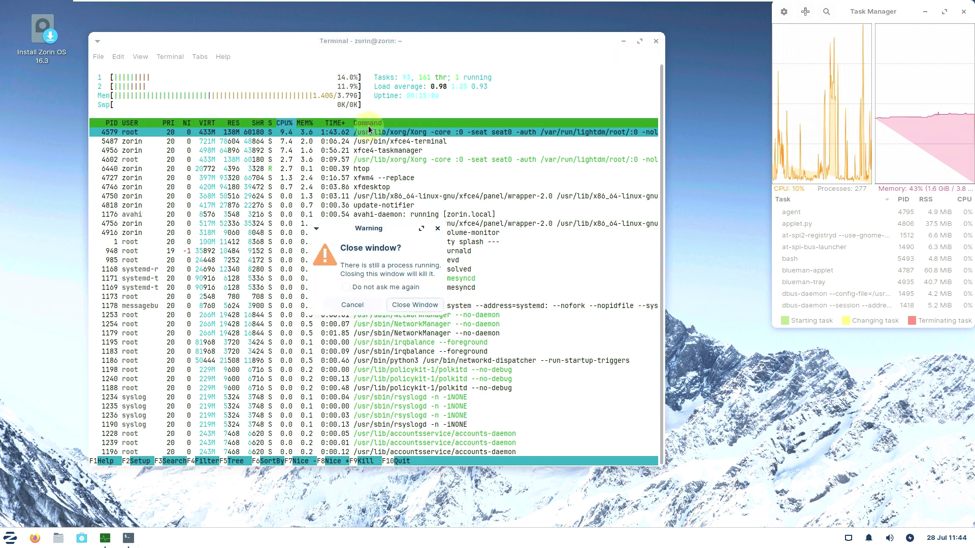
pyautogui.click(409, 306)
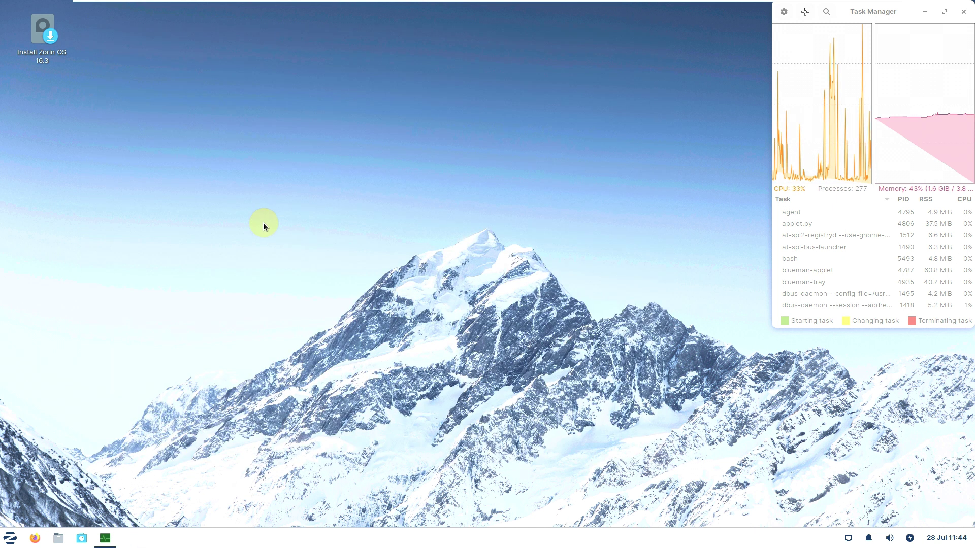
# Launch the Zorin OS 16.3 installer from the desktop, look through the languages and continue with English
pyautogui.click(49, 54)
pyautogui.rightClick(51, 56)
pyautogui.click(75, 65)
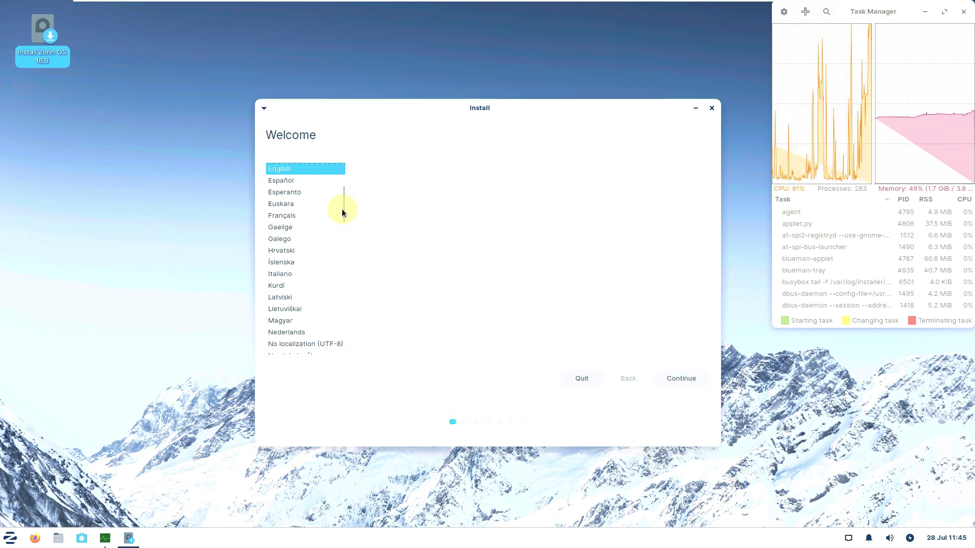
pyautogui.moveTo(343, 206); pyautogui.dragTo(347, 169)
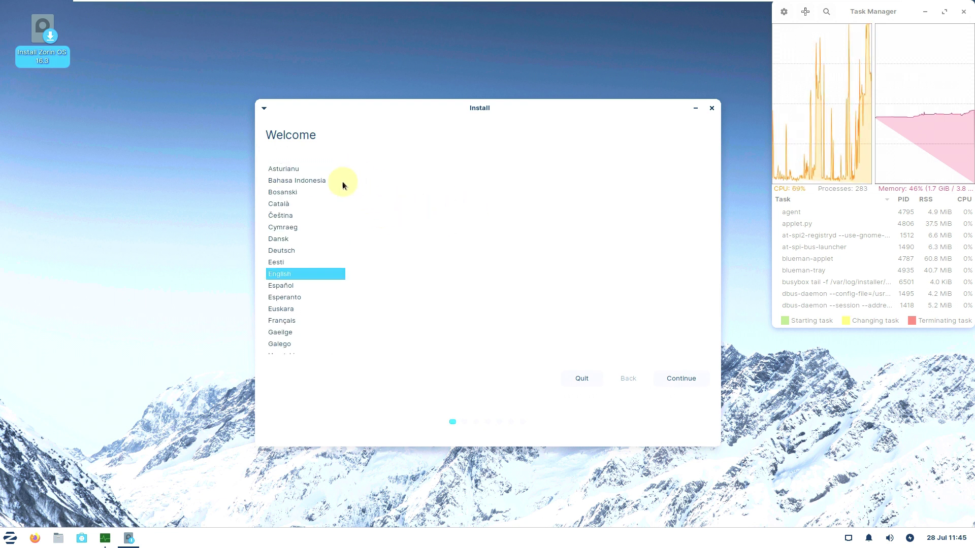
pyautogui.moveTo(343, 185); pyautogui.dragTo(378, 157)
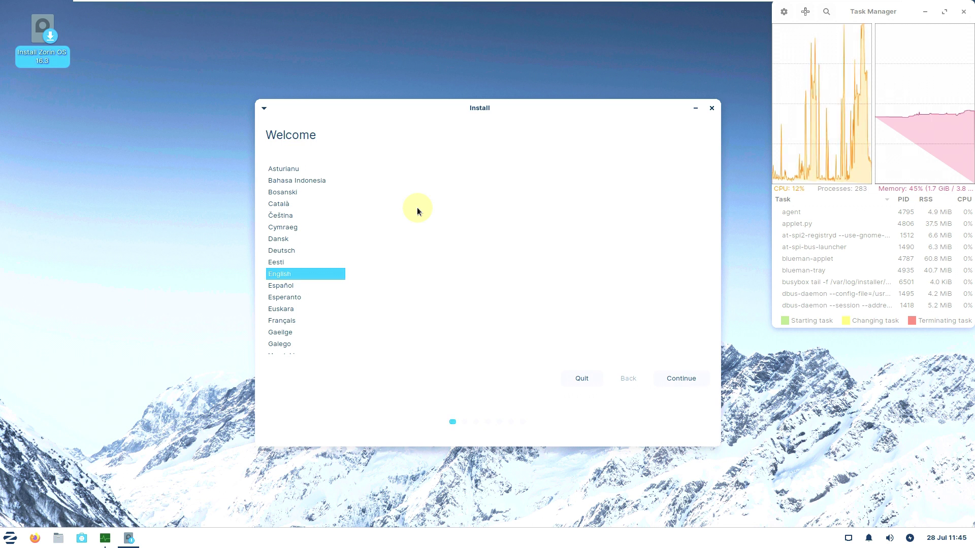
pyautogui.click(681, 379)
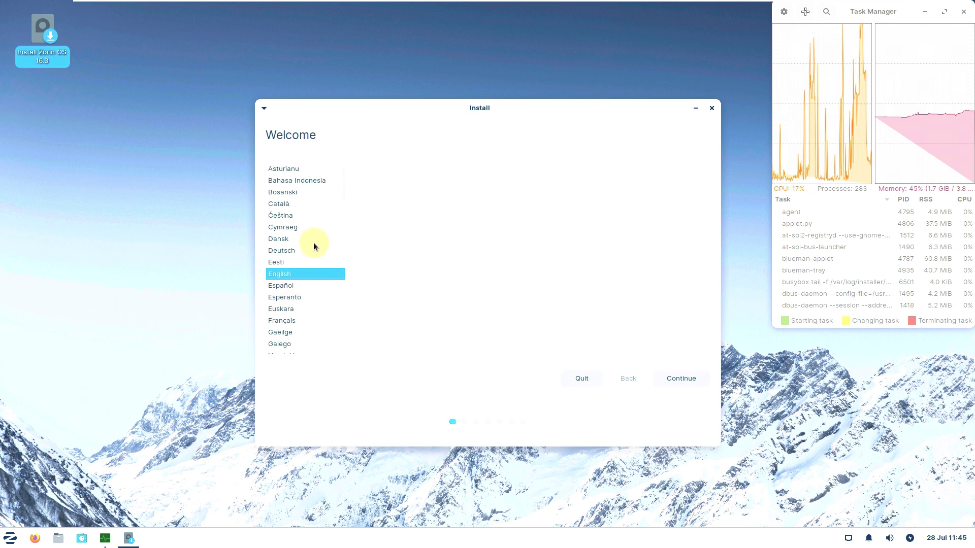
pyautogui.moveTo(342, 185); pyautogui.dragTo(355, 157)
pyautogui.click(680, 375)
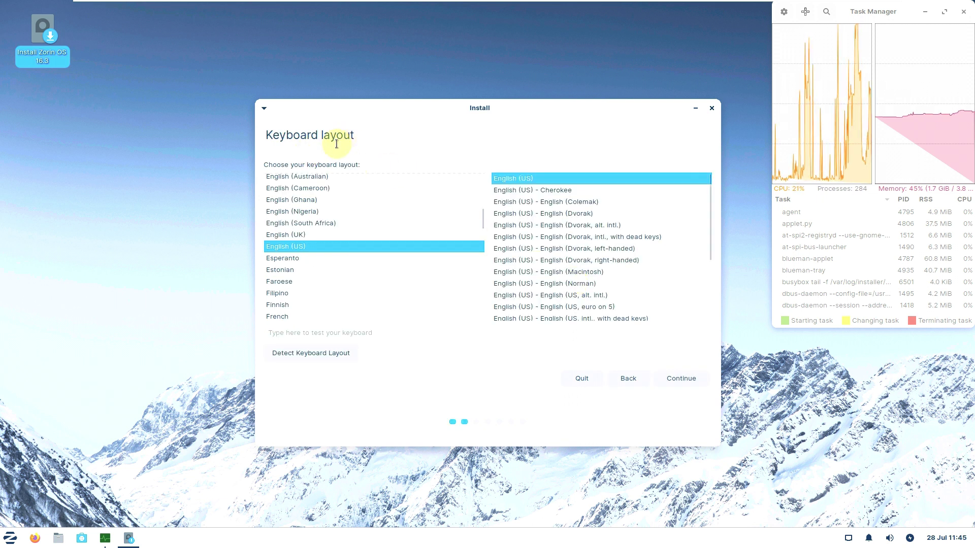
# Continue with the English (US) keyboard layout and opt out of the census in the installer's update options
pyautogui.moveTo(483, 218)
pyautogui.mouseDown()
pyautogui.moveTo(484, 304)
pyautogui.moveTo(493, 187)
pyautogui.moveTo(496, 224)
pyautogui.mouseUp()
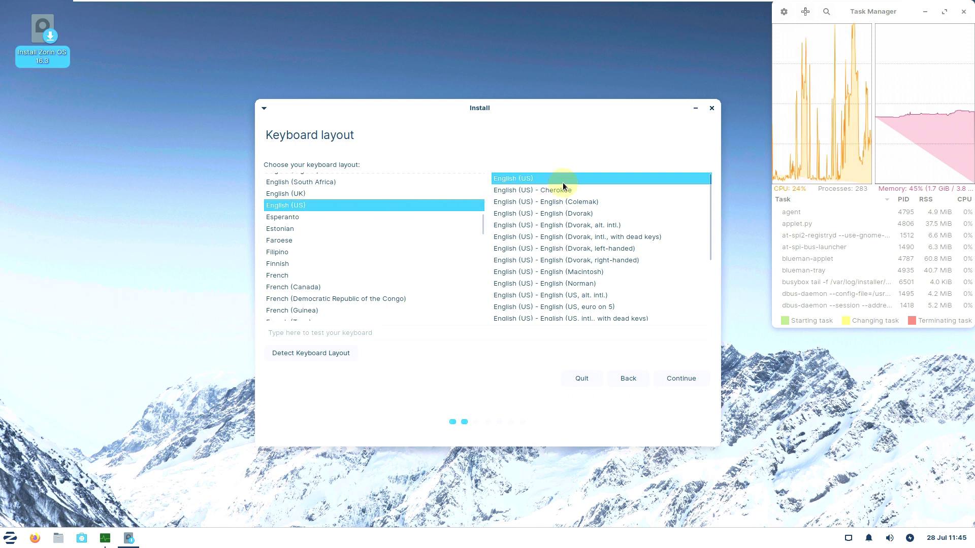
pyautogui.click(337, 333)
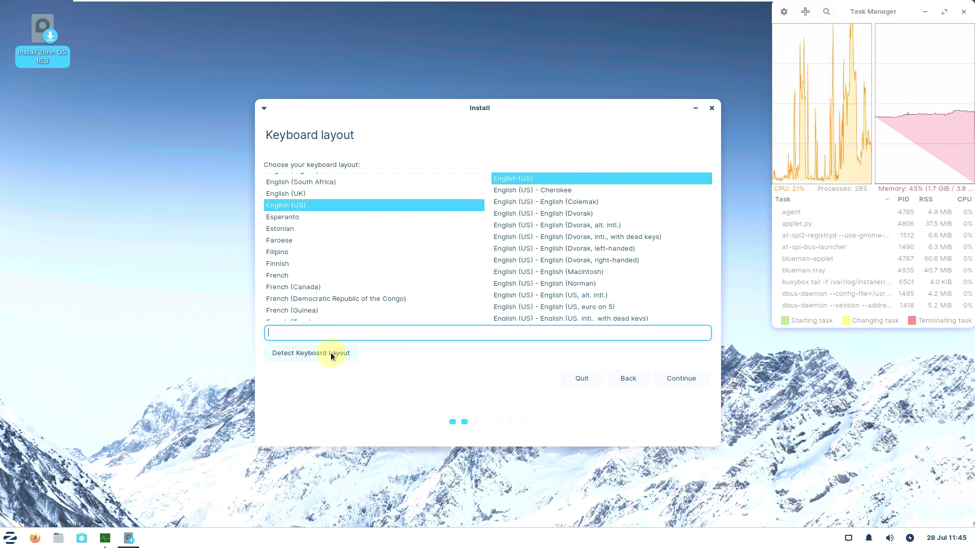
pyautogui.click(681, 378)
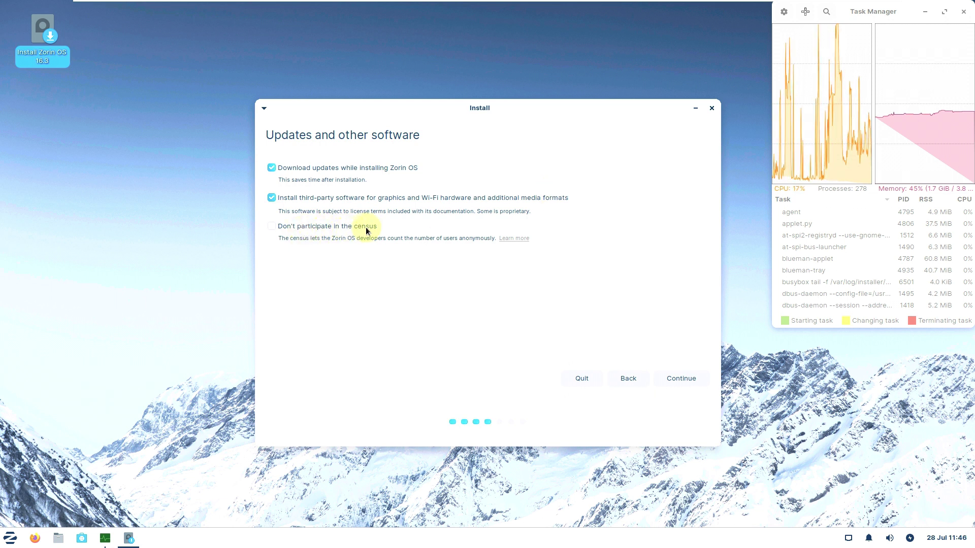
pyautogui.click(290, 232)
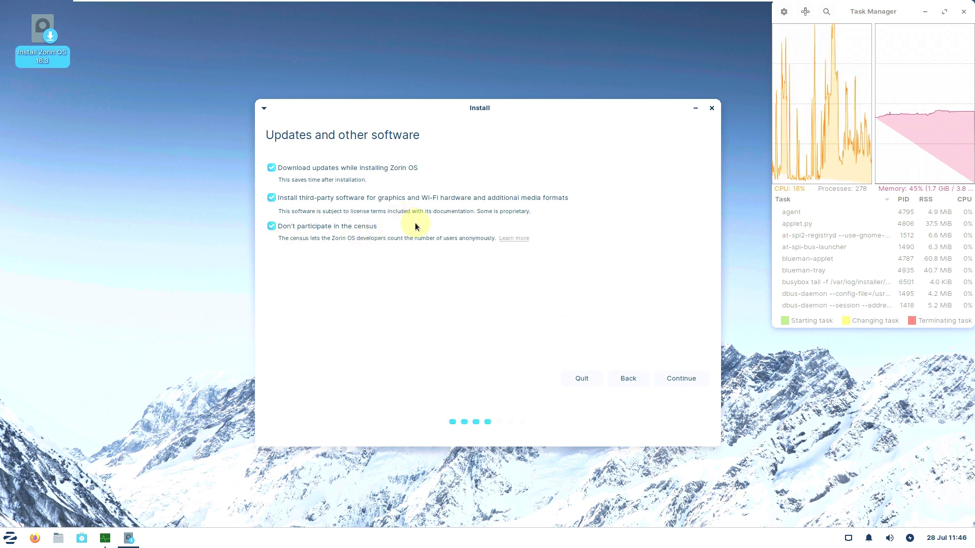
pyautogui.click(699, 378)
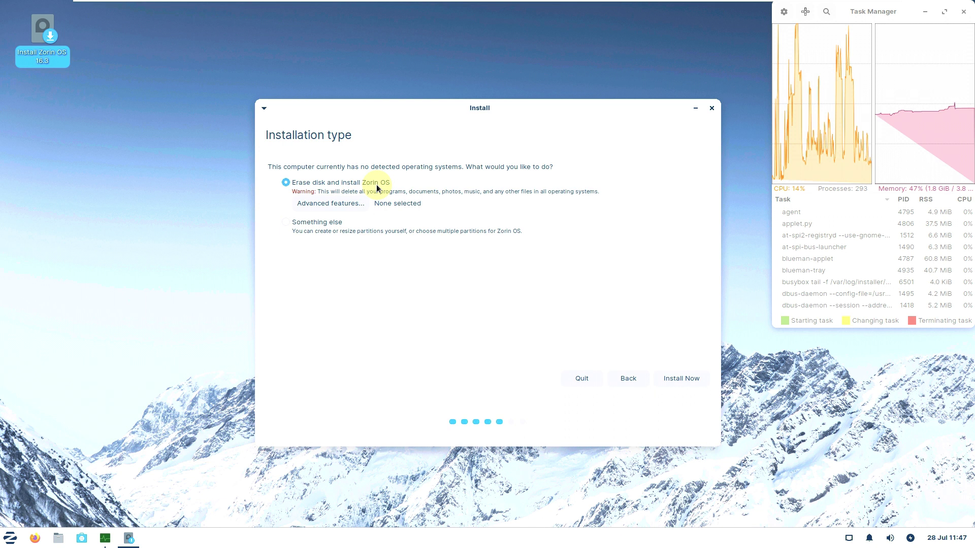
# Compare the installation types Something else and Erase disk and install Zorin OS, and quit the installer
pyautogui.click(321, 223)
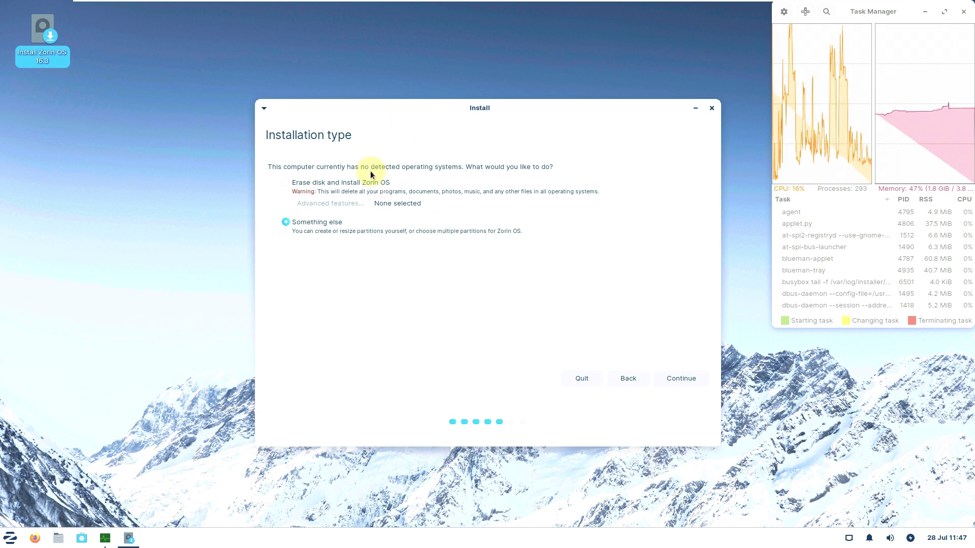
pyautogui.click(335, 183)
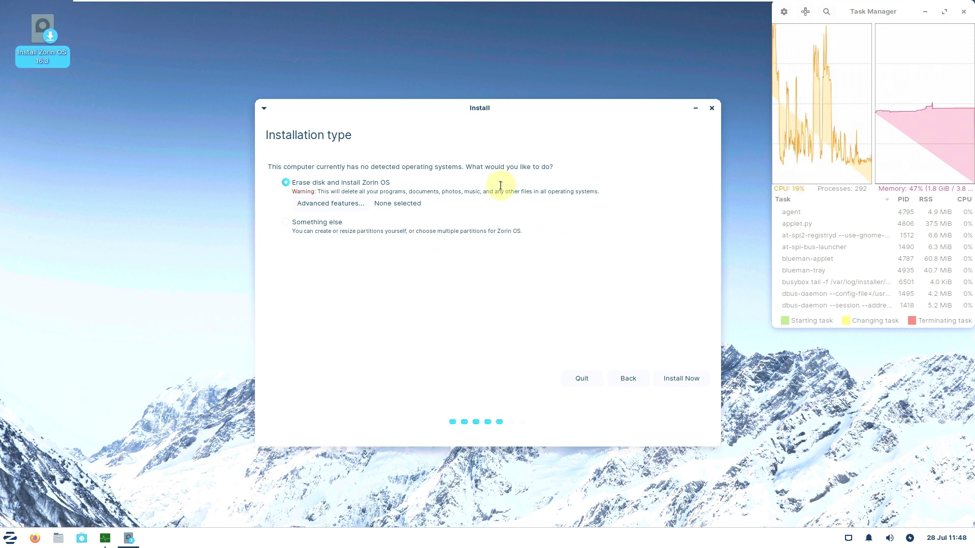
pyautogui.click(712, 109)
pyautogui.click(558, 278)
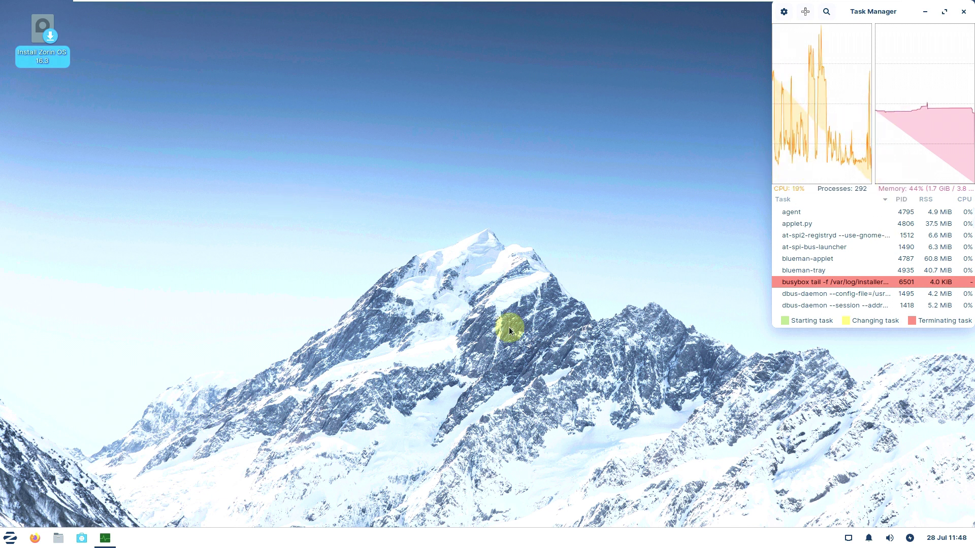
# View the desktop calendar and open the sound volume controls
pyautogui.click(945, 542)
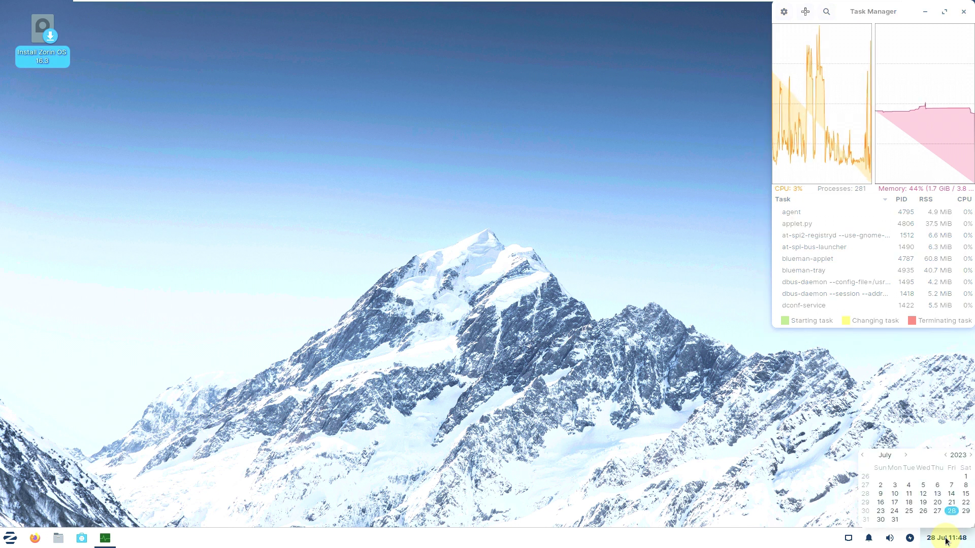
pyautogui.click(945, 541)
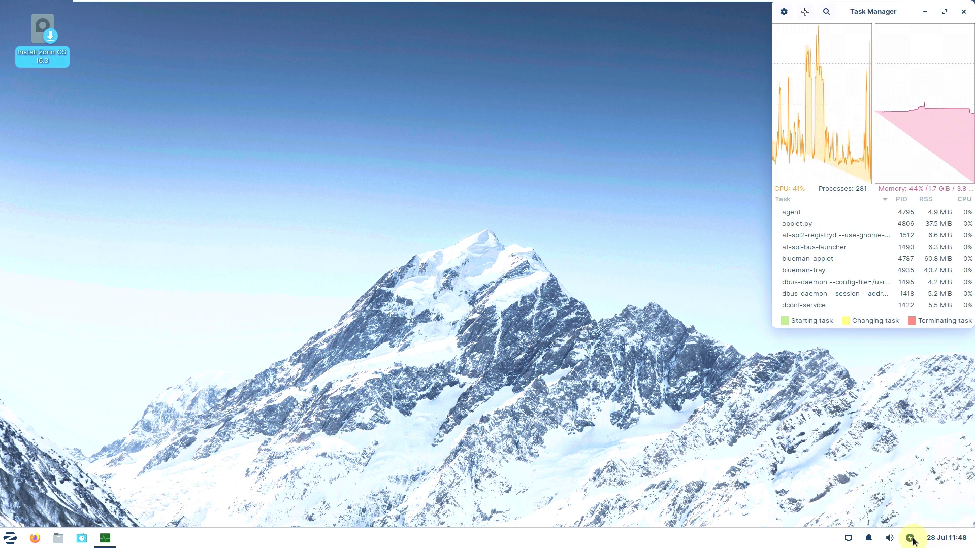
pyautogui.click(894, 540)
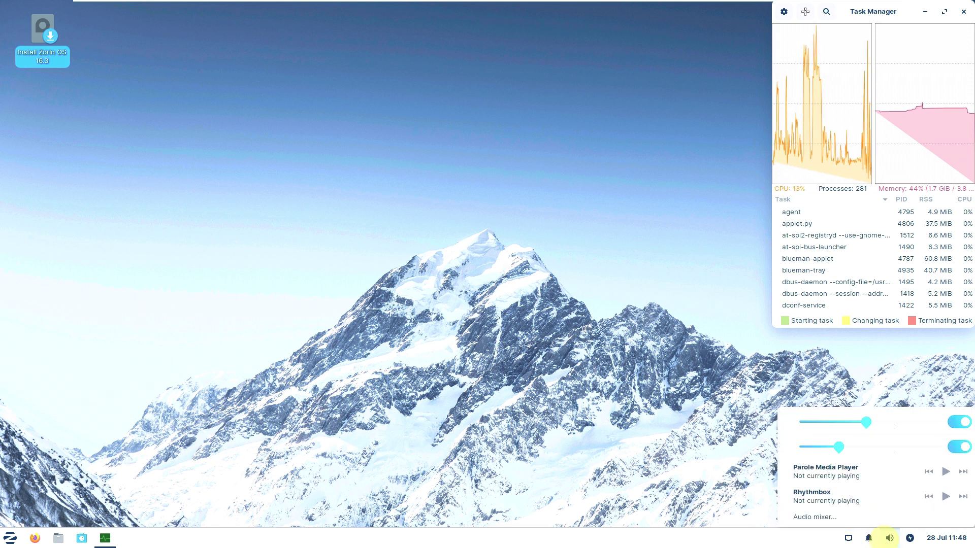
# Look through the sound volume, notification and network connection options of the desktop panel
pyautogui.click(890, 539)
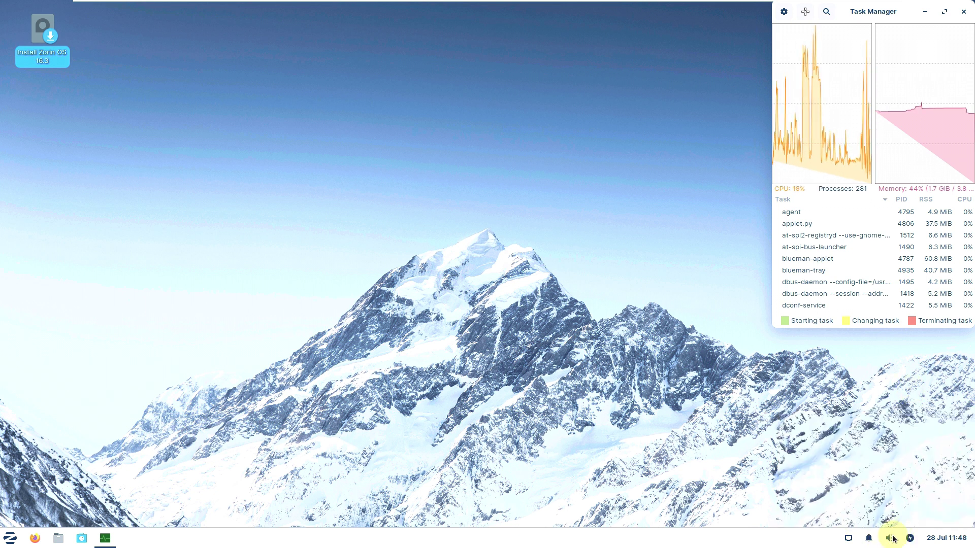
pyautogui.click(885, 542)
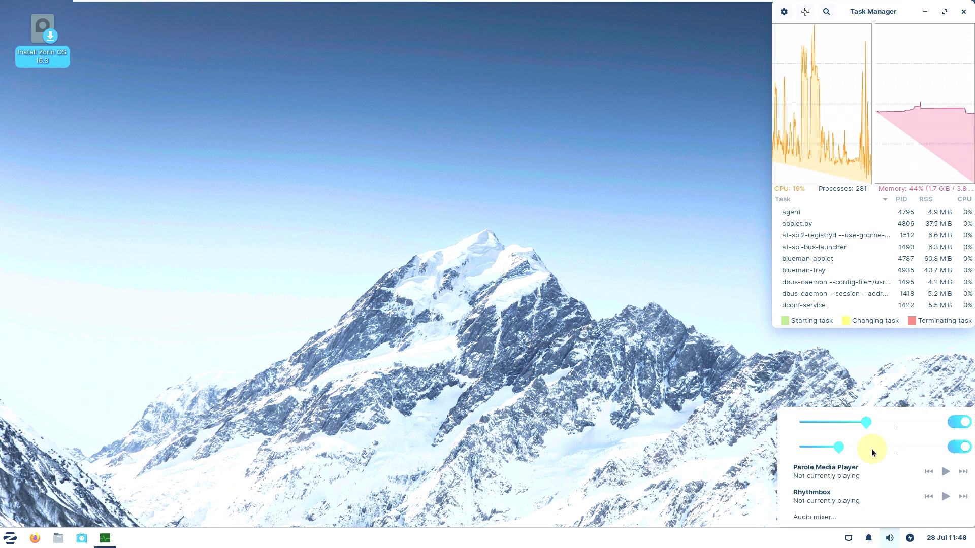
pyautogui.click(886, 539)
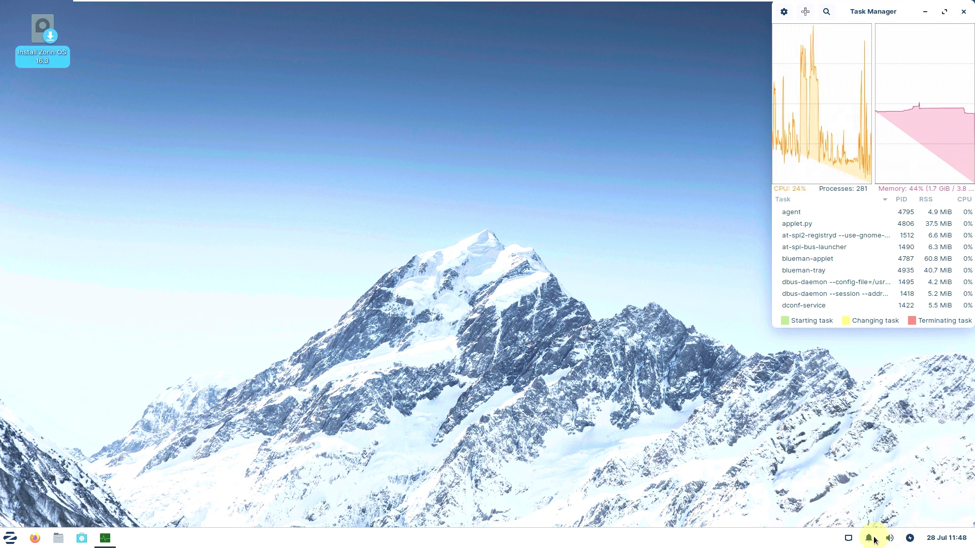
pyautogui.click(874, 540)
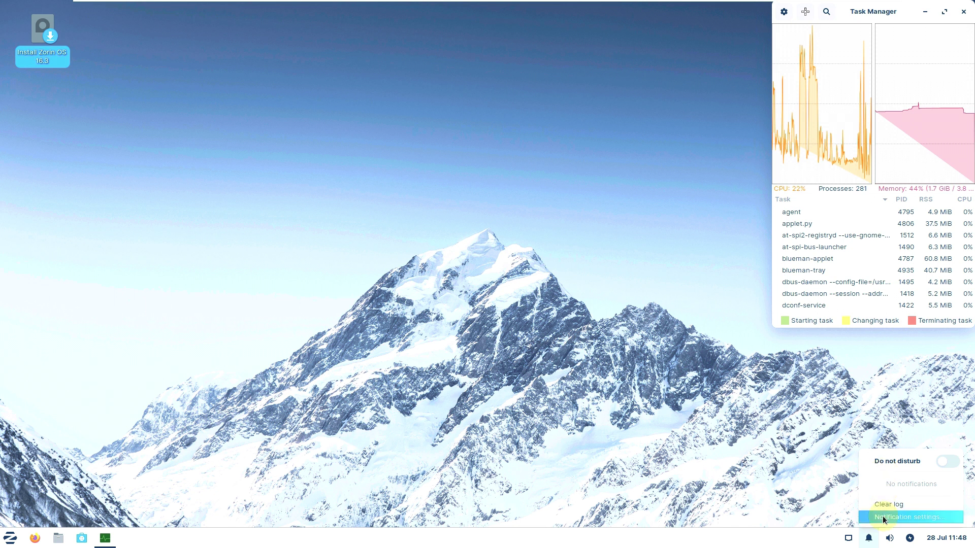
pyautogui.click(835, 502)
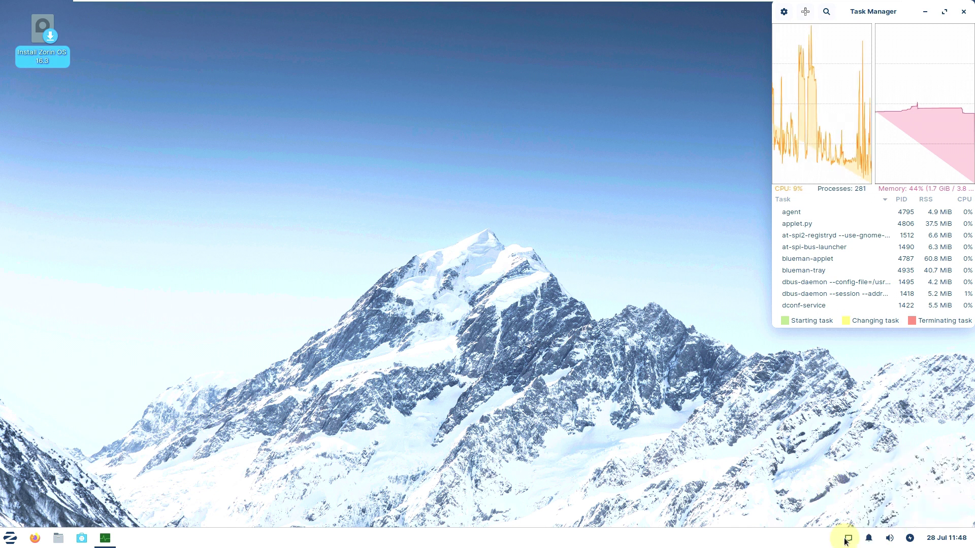
pyautogui.click(849, 537)
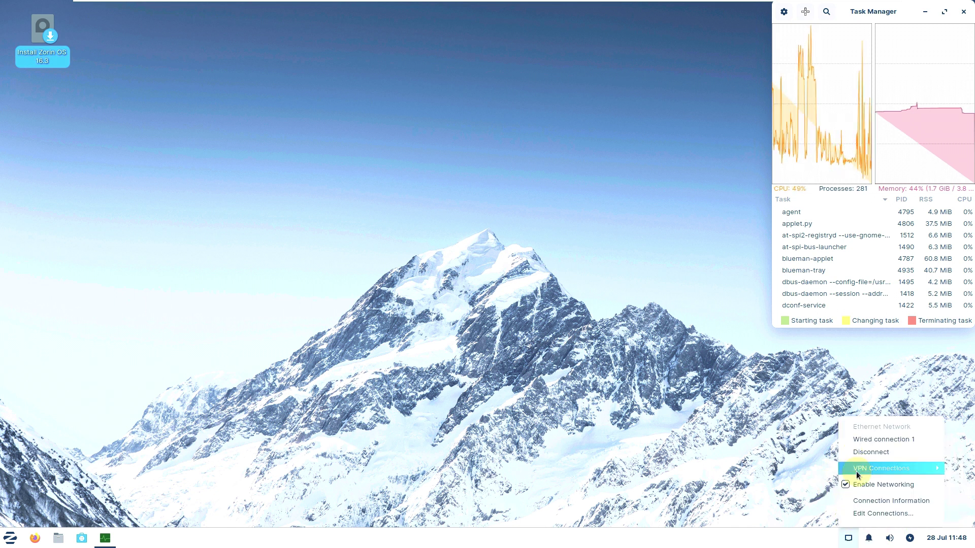
pyautogui.click(710, 443)
# View the About information of the Xfce panel and close it
pyautogui.rightClick(559, 541)
pyautogui.moveTo(565, 517)
pyautogui.click(644, 516)
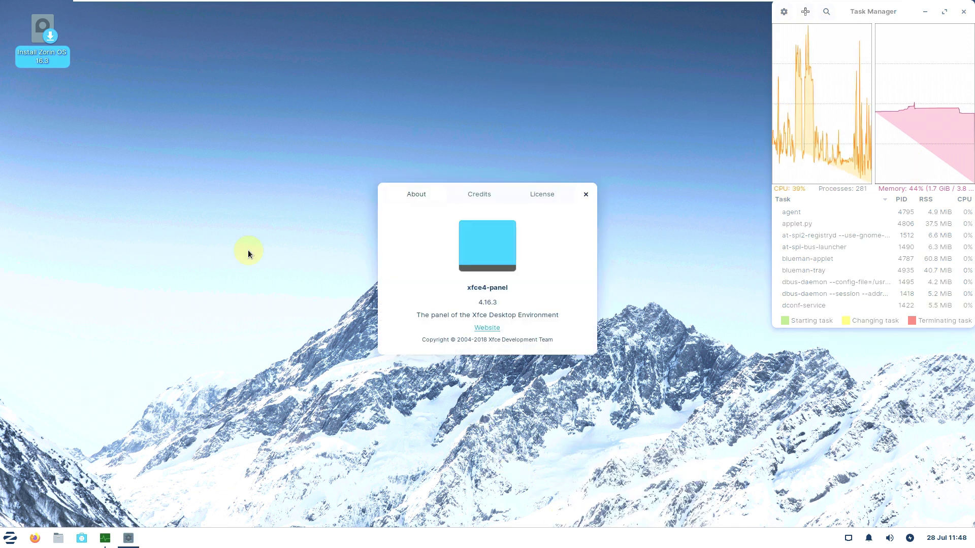
pyautogui.click(586, 195)
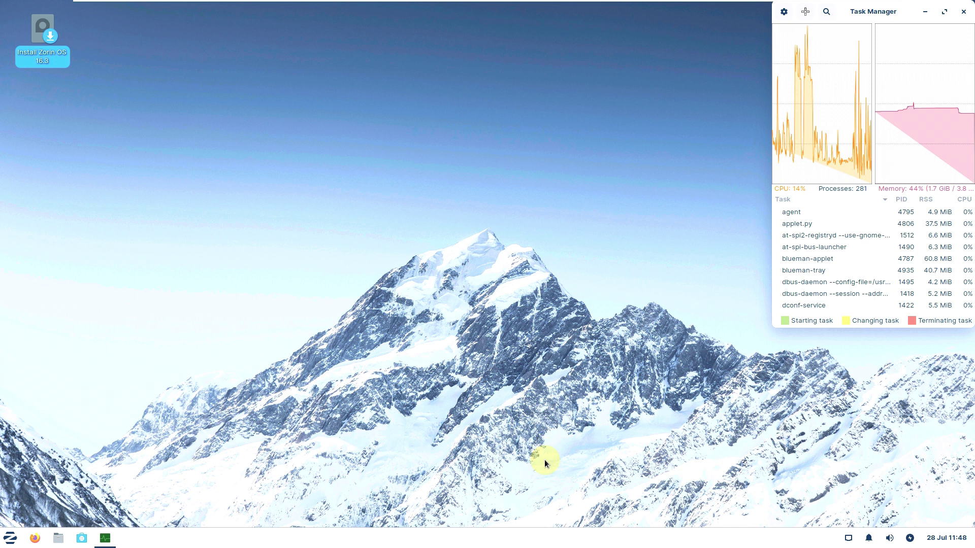
# Inspect the panel separator's properties and style choices, keep the Transparent style and close the dialog
pyautogui.rightClick(553, 538)
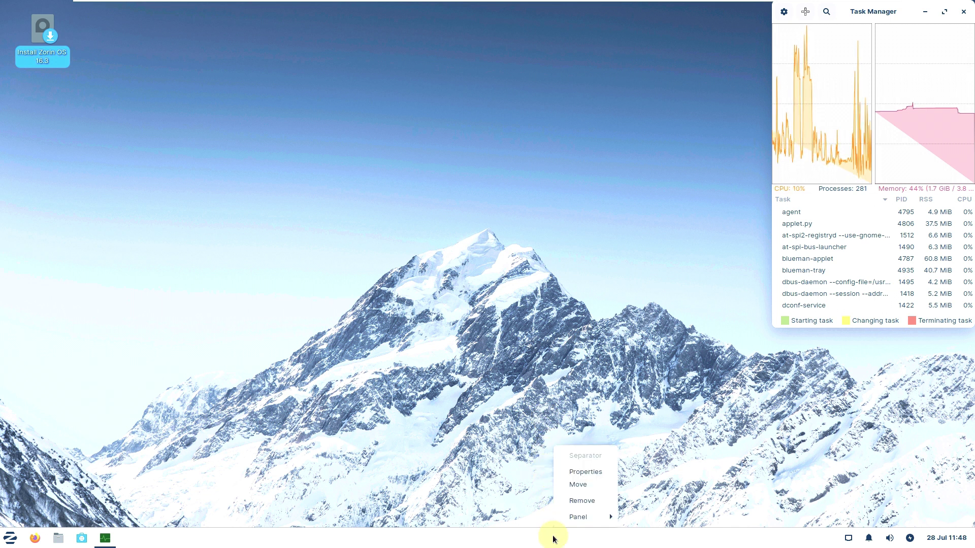
pyautogui.click(584, 474)
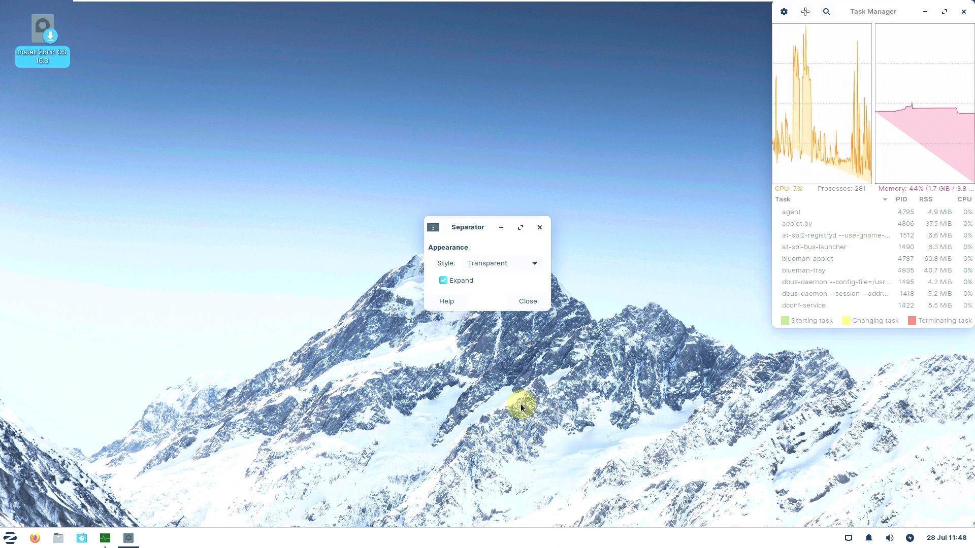
pyautogui.click(525, 261)
pyautogui.click(511, 269)
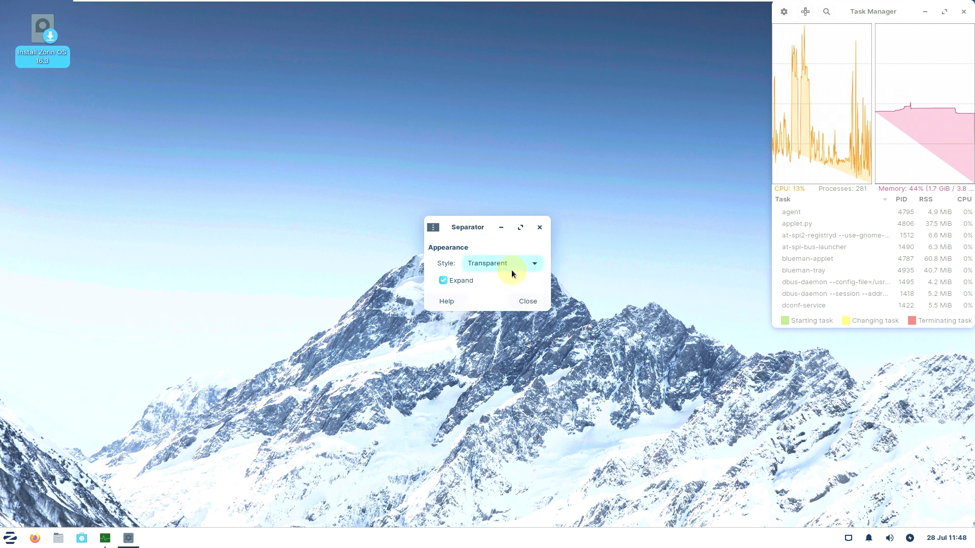
pyautogui.click(525, 301)
# Browse the wallpapers in the desktop settings and set the pink city skyline image as the background
pyautogui.rightClick(263, 168)
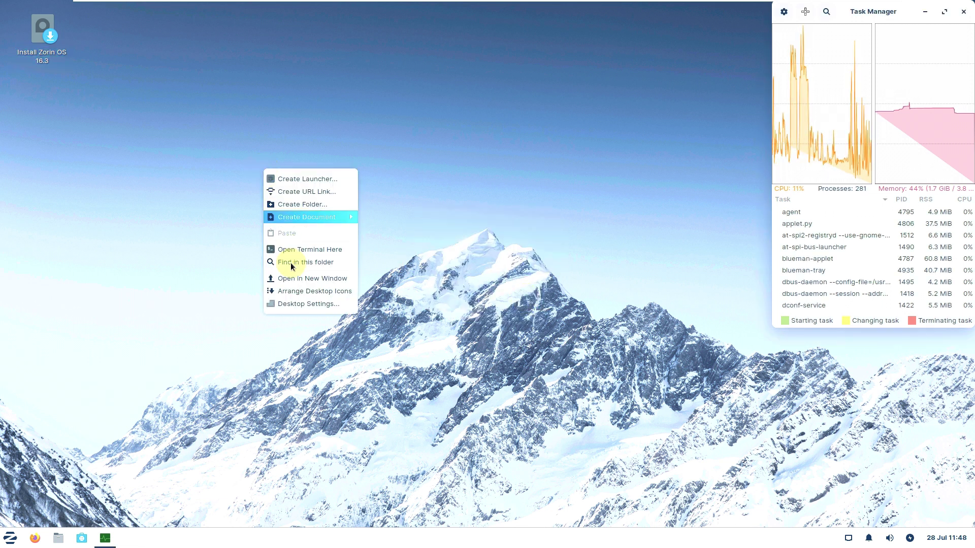
pyautogui.click(297, 305)
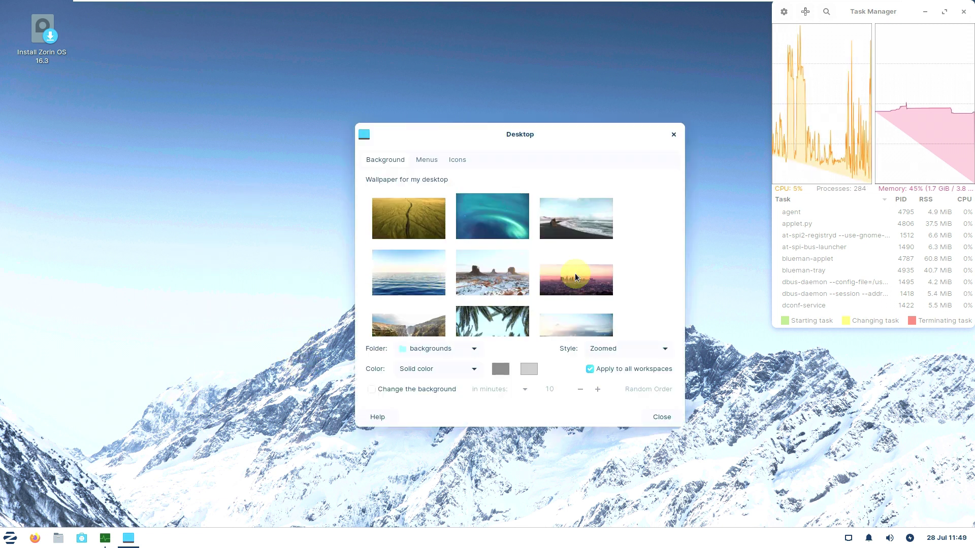
pyautogui.moveTo(669, 223); pyautogui.dragTo(664, 200)
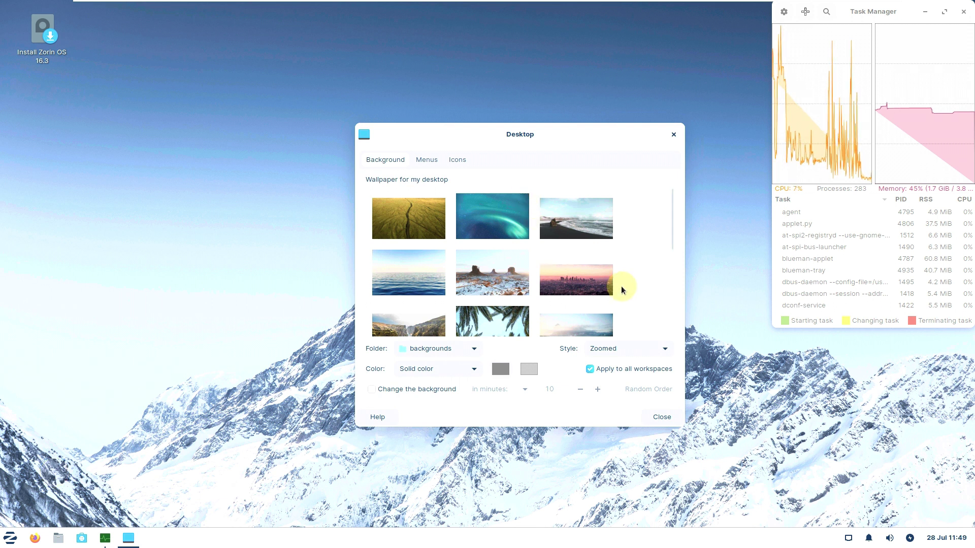
pyautogui.scroll(-10, 620, 285)
pyautogui.scroll(-1, 623, 303)
pyautogui.scroll(10, 624, 303)
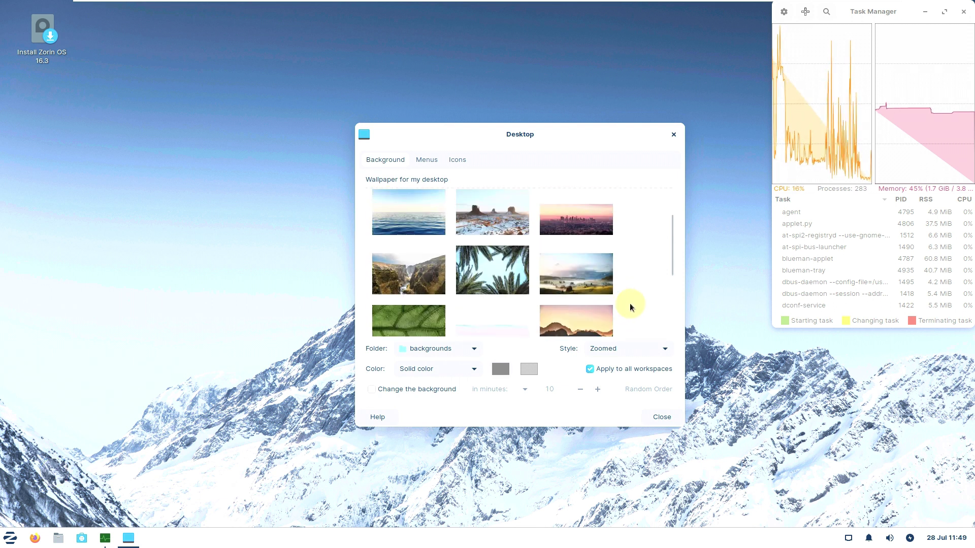
pyautogui.click(586, 275)
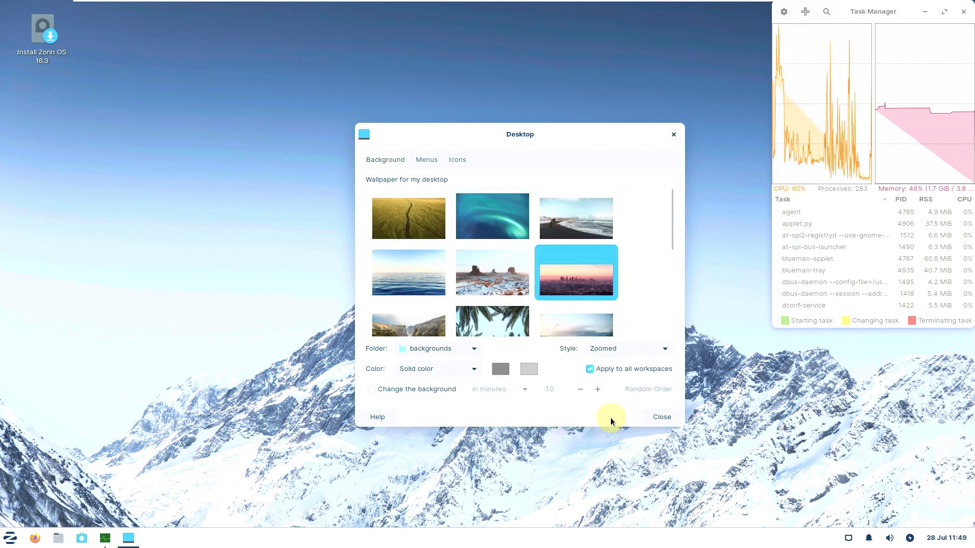
# Review the menu and icon options in the desktop settings, select the Home entry under Default Icons and close the settings
pyautogui.moveTo(522, 173); pyautogui.dragTo(406, 127)
pyautogui.click(327, 151)
pyautogui.click(378, 158)
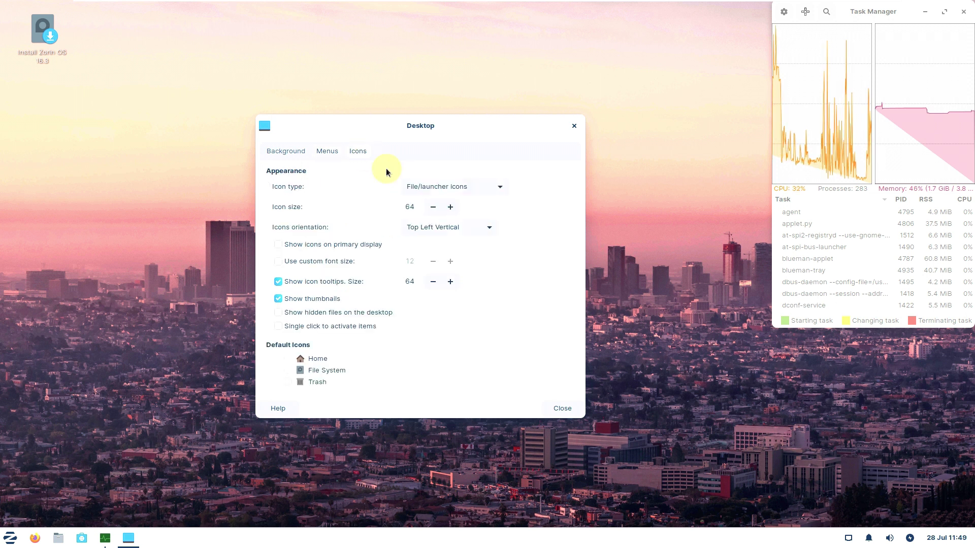
pyautogui.click(300, 360)
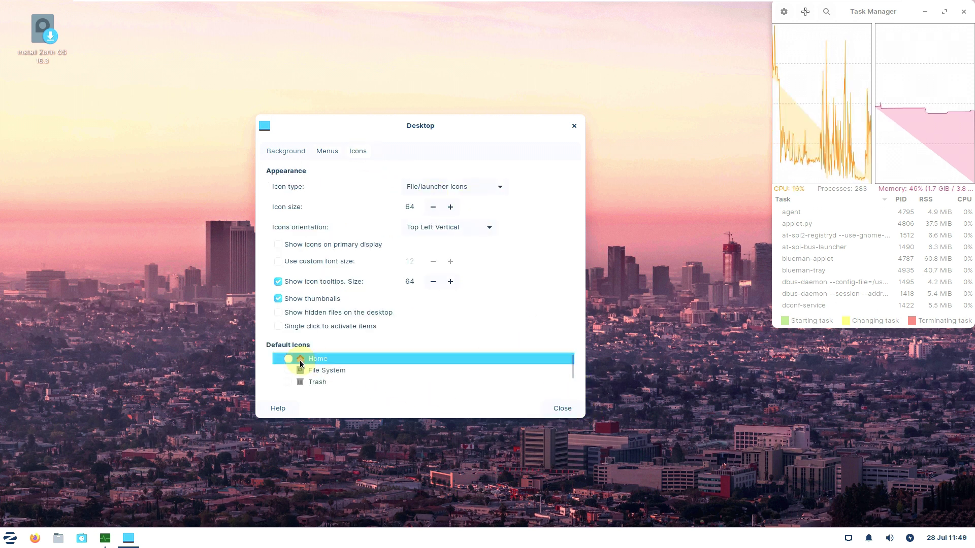
pyautogui.click(546, 407)
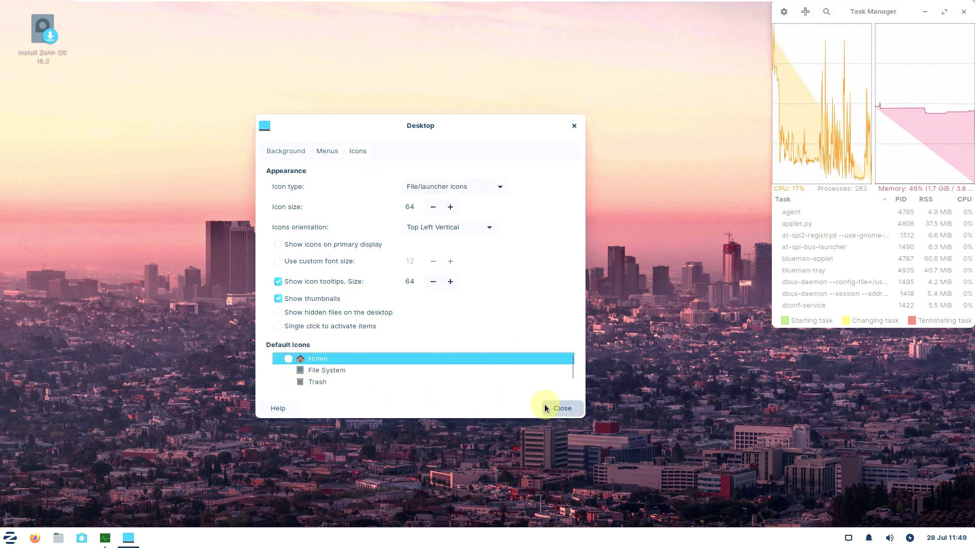
# Launch the Software store, the file manager and the Firefox browser one after another
pyautogui.click(12, 536)
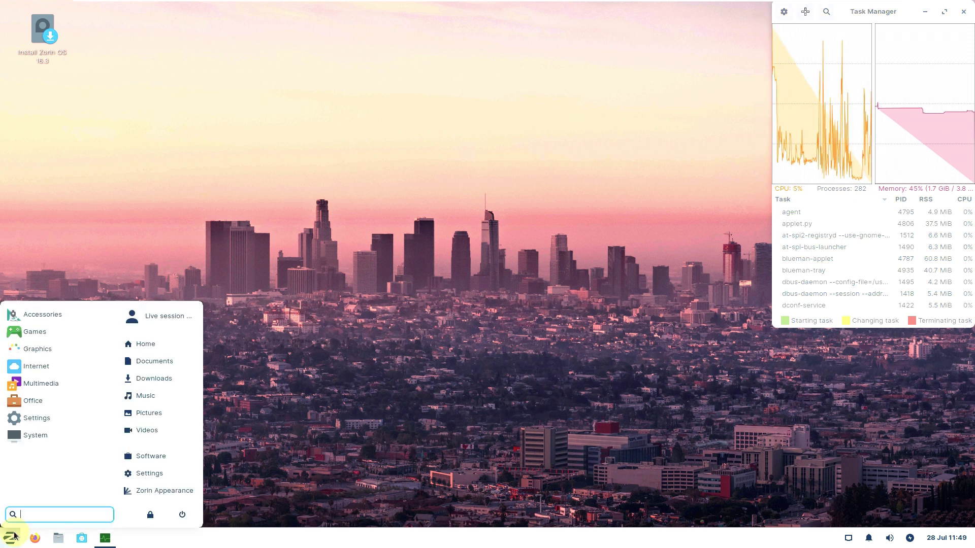
pyautogui.click(579, 331)
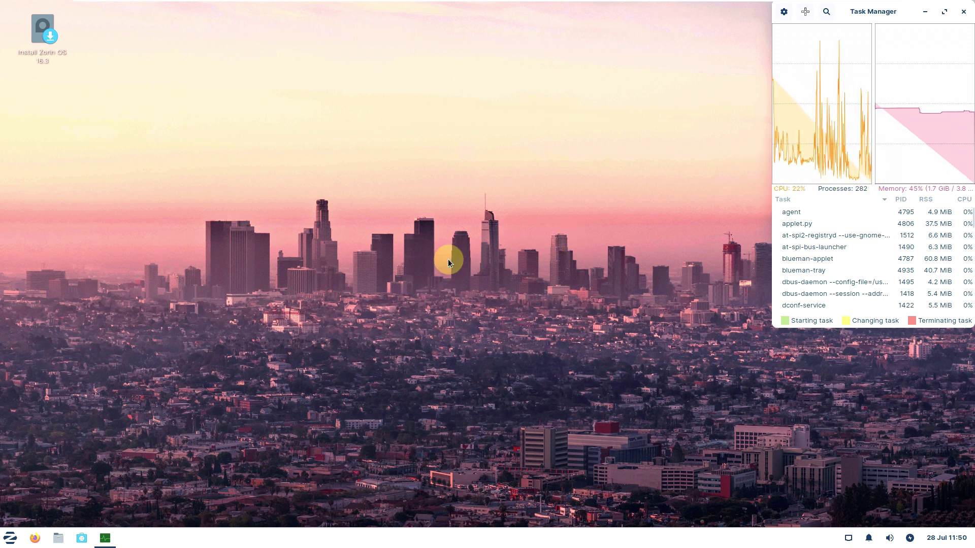
pyautogui.click(79, 539)
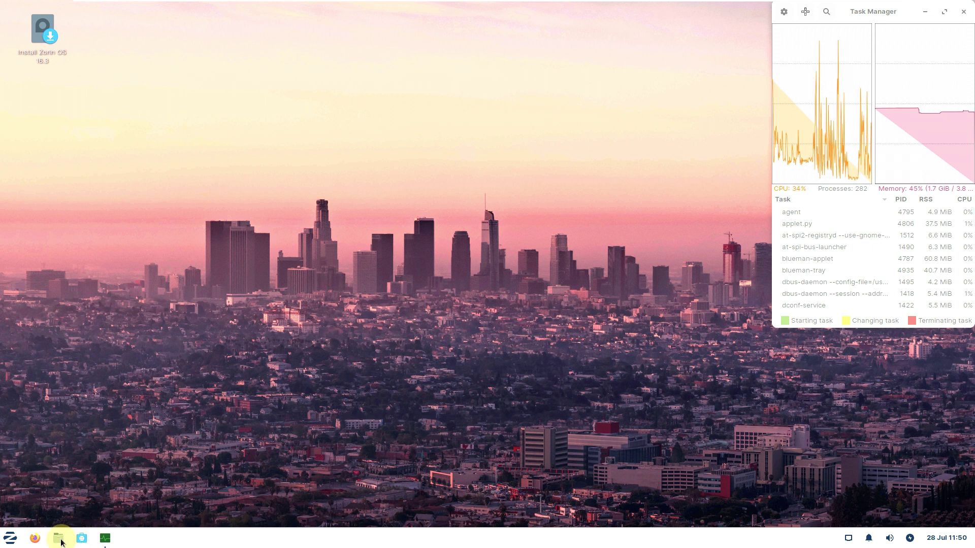
pyautogui.click(34, 539)
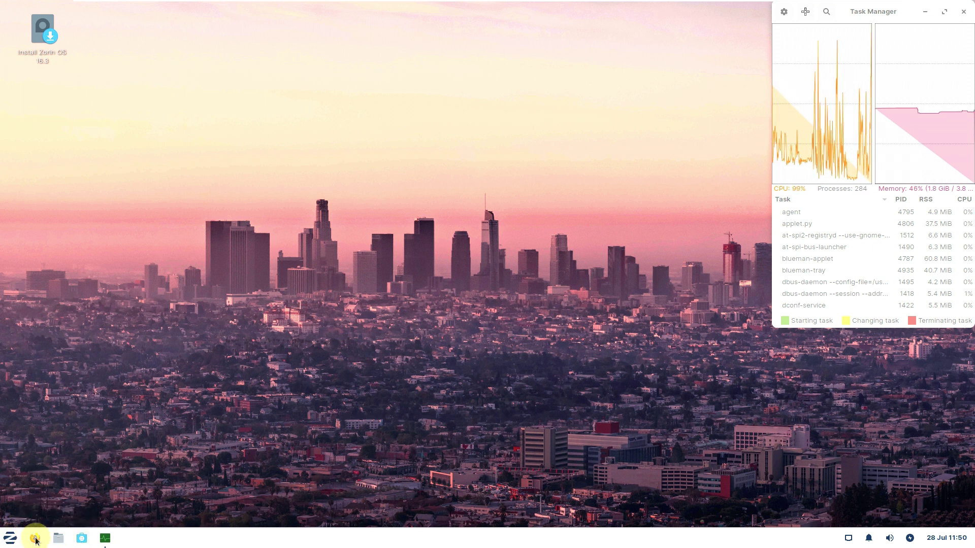
# Browse the Accessories applications and launch Text Editor
pyautogui.click(11, 538)
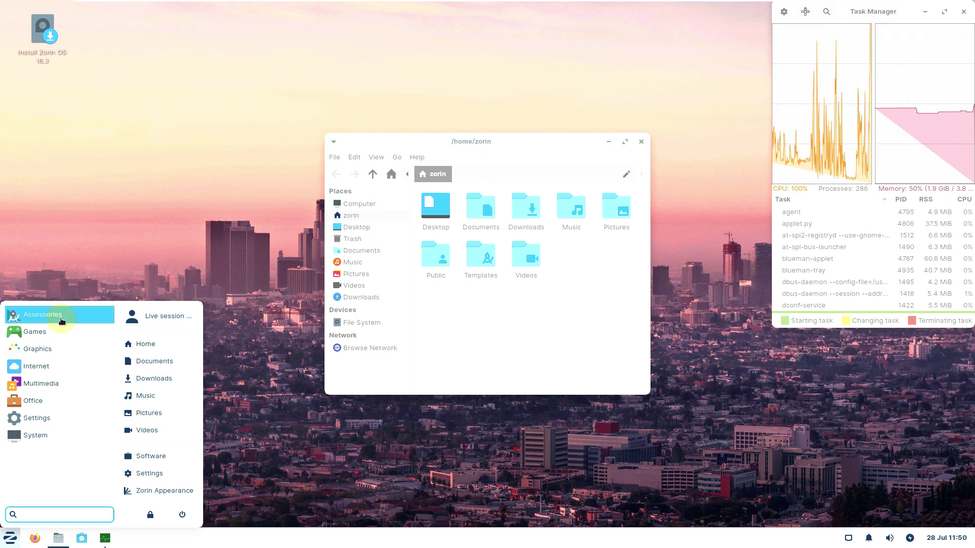
pyautogui.click(61, 317)
pyautogui.scroll(-3, 71, 421)
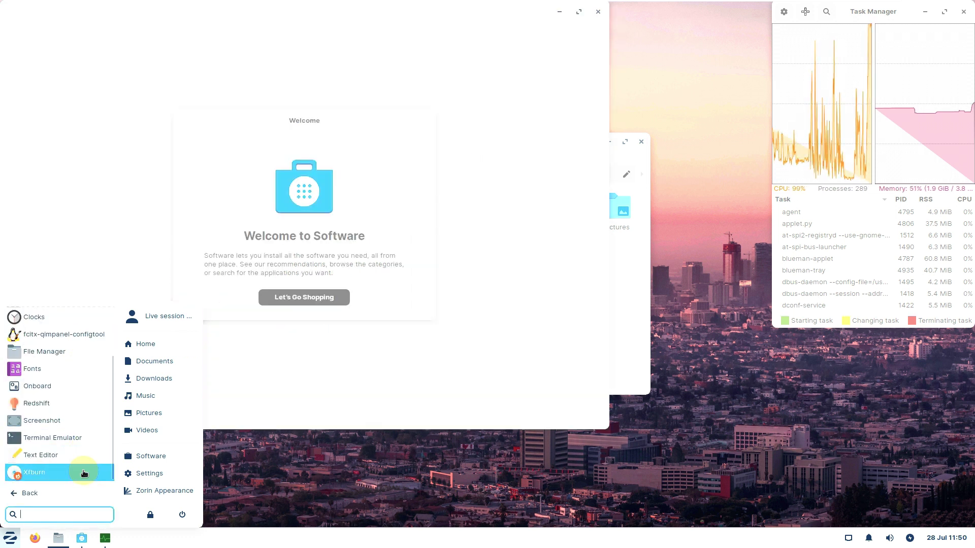
pyautogui.scroll(3, 92, 386)
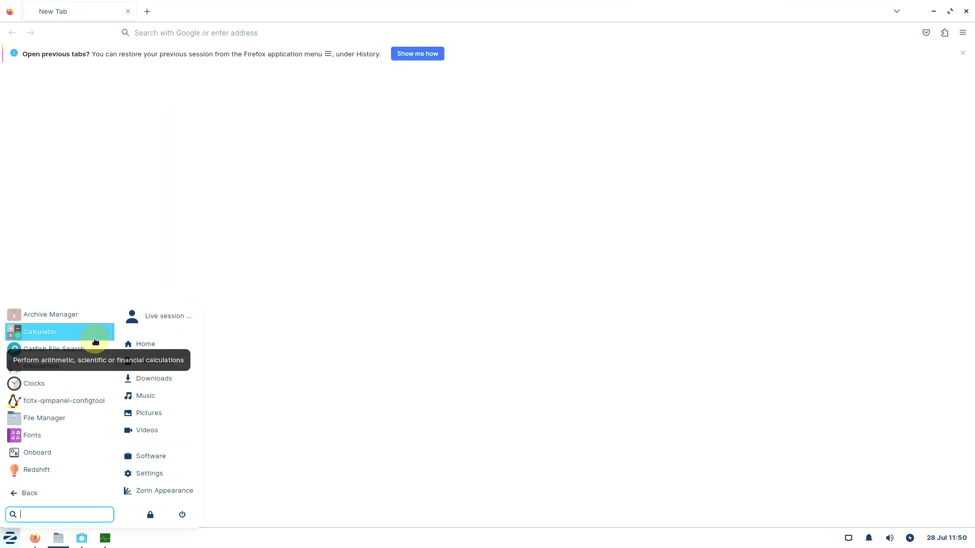
pyautogui.scroll(-2, 107, 351)
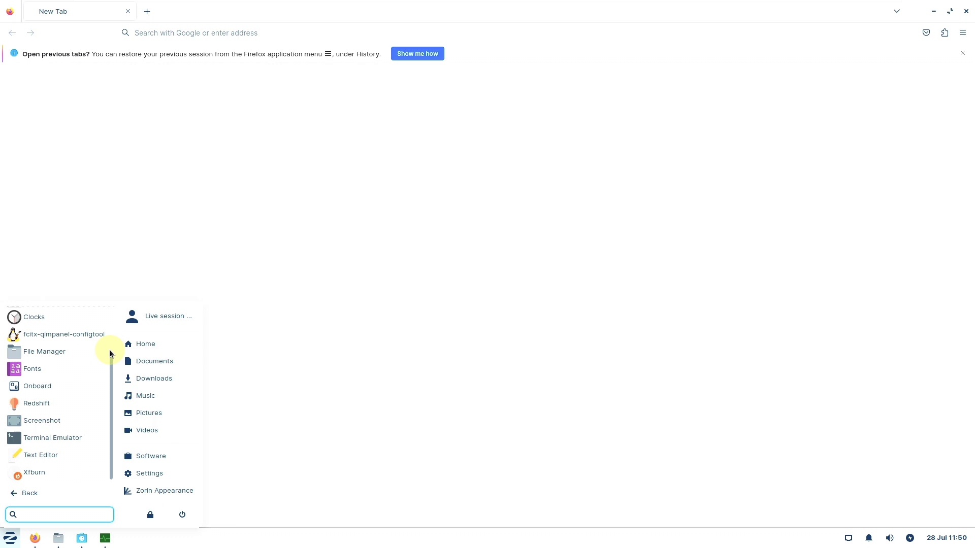
pyautogui.click(83, 455)
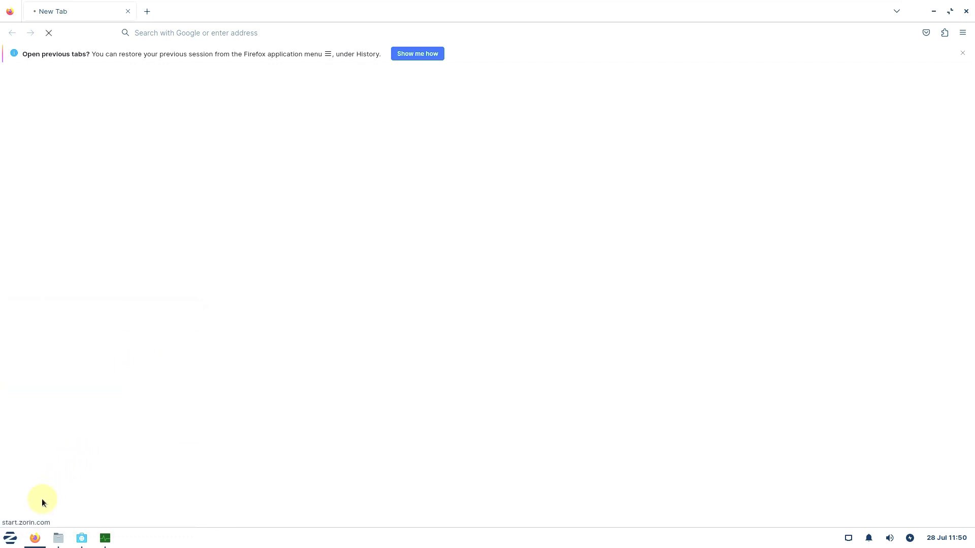
# Launch GNU Image Manipulation Program from the Graphics applications
pyautogui.click(12, 537)
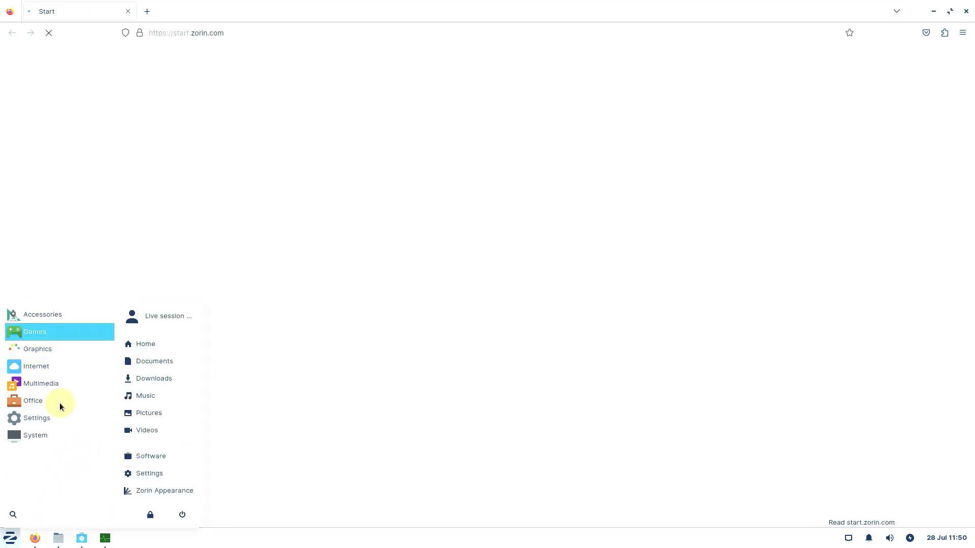
pyautogui.click(44, 496)
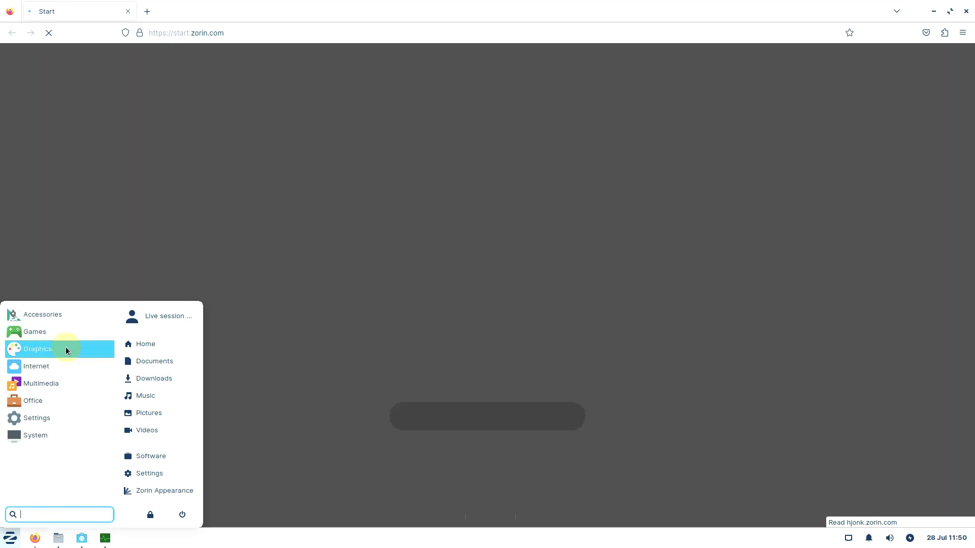
pyautogui.moveTo(69, 348)
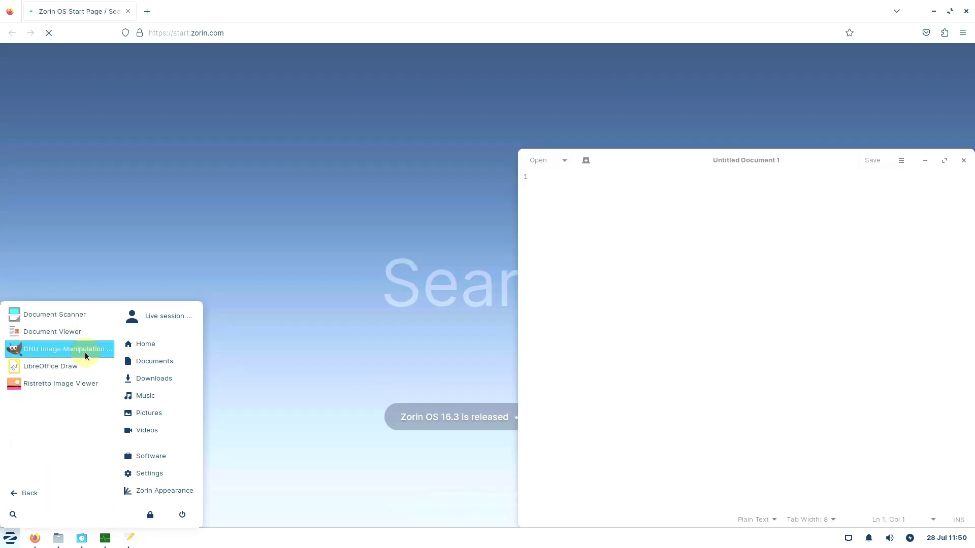
pyautogui.click(85, 353)
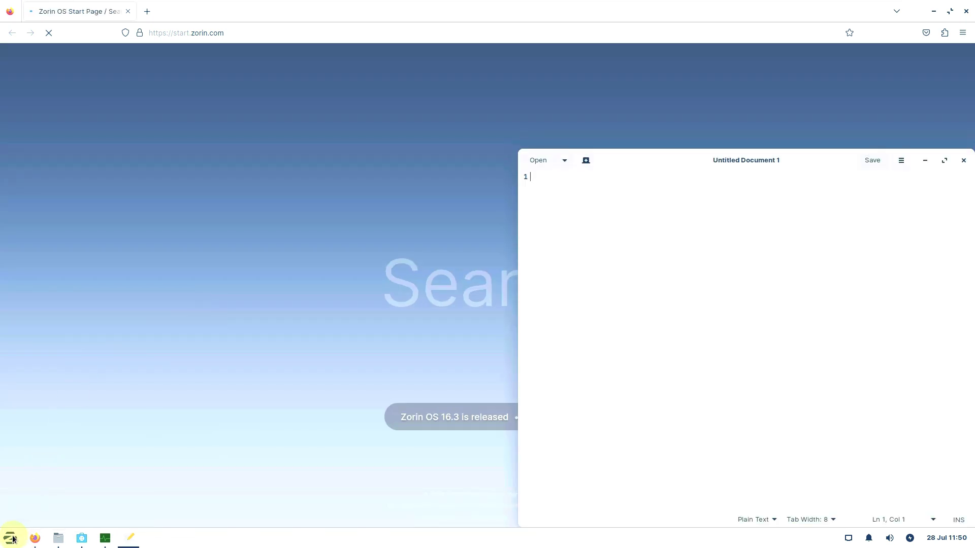
# Launch Thunderbird Mail from the Internet applications and LibreOffice Draw from the Graphics applications
pyautogui.click(10, 539)
pyautogui.moveTo(39, 368)
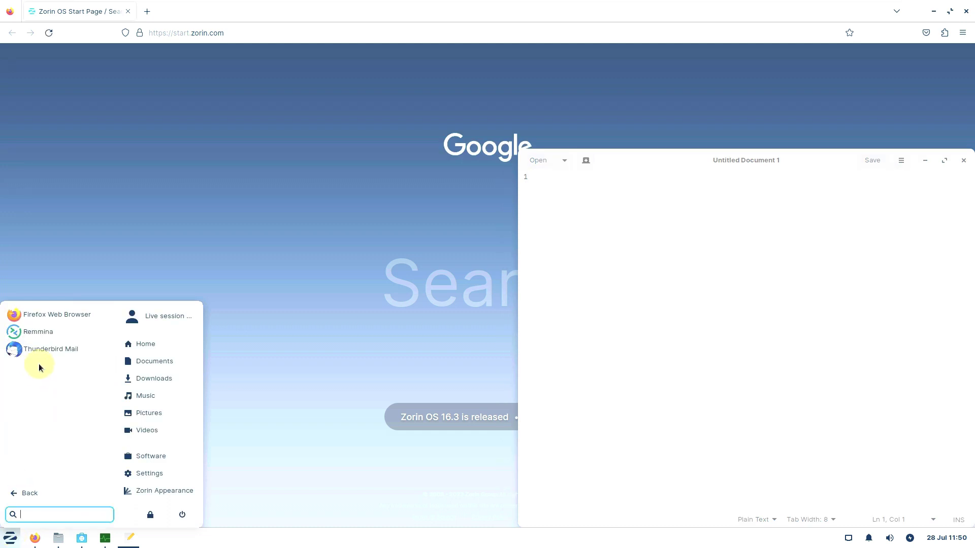
pyautogui.click(11, 538)
pyautogui.click(11, 536)
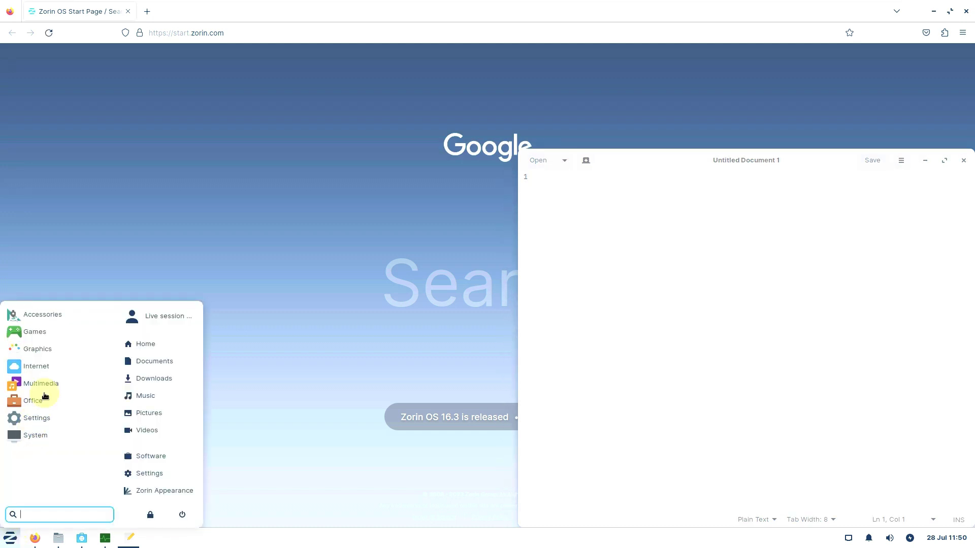
pyautogui.moveTo(46, 350)
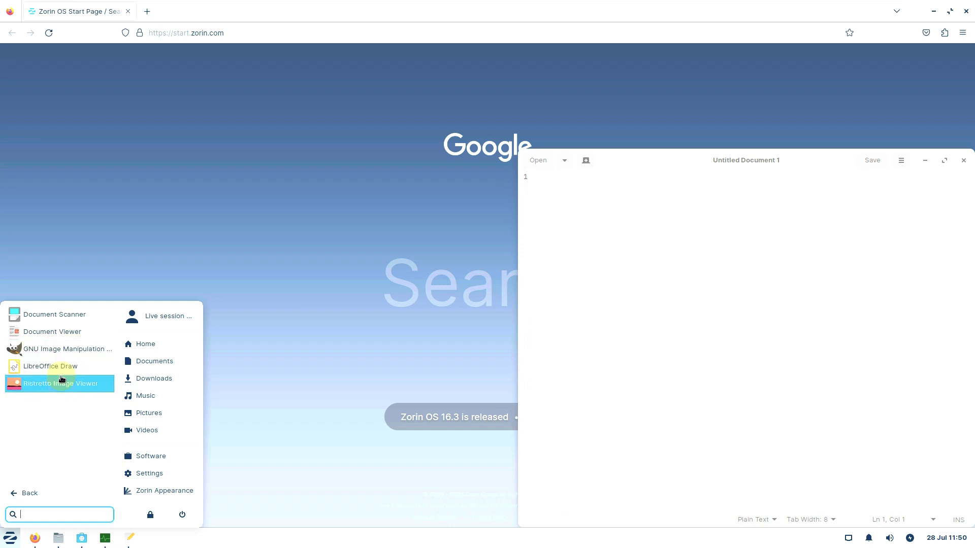
pyautogui.click(51, 367)
# Launch Ristretto Image Viewer from the Graphics applications
pyautogui.click(10, 537)
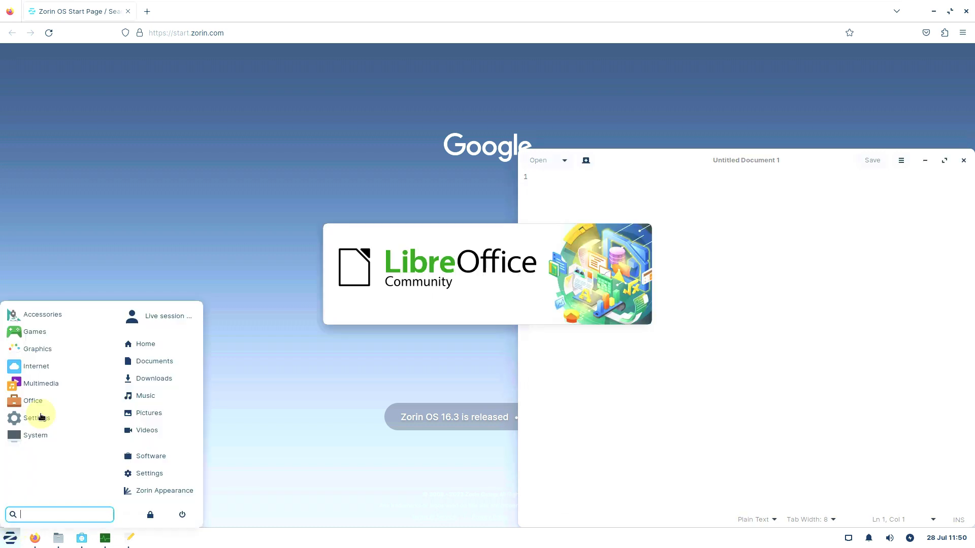
pyautogui.moveTo(41, 354)
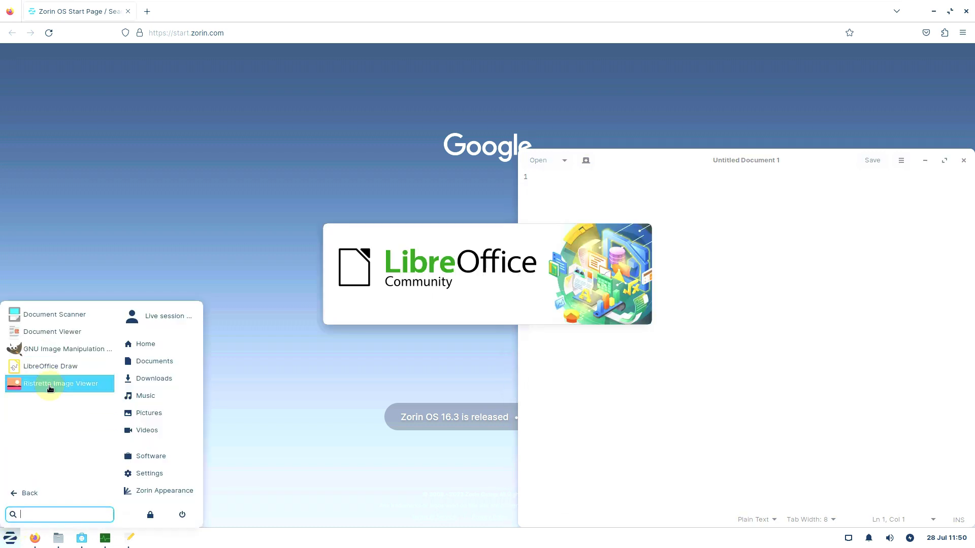
pyautogui.click(50, 388)
# Launch Rhythmbox and Parole Media Player from the Multimedia applications
pyautogui.click(10, 539)
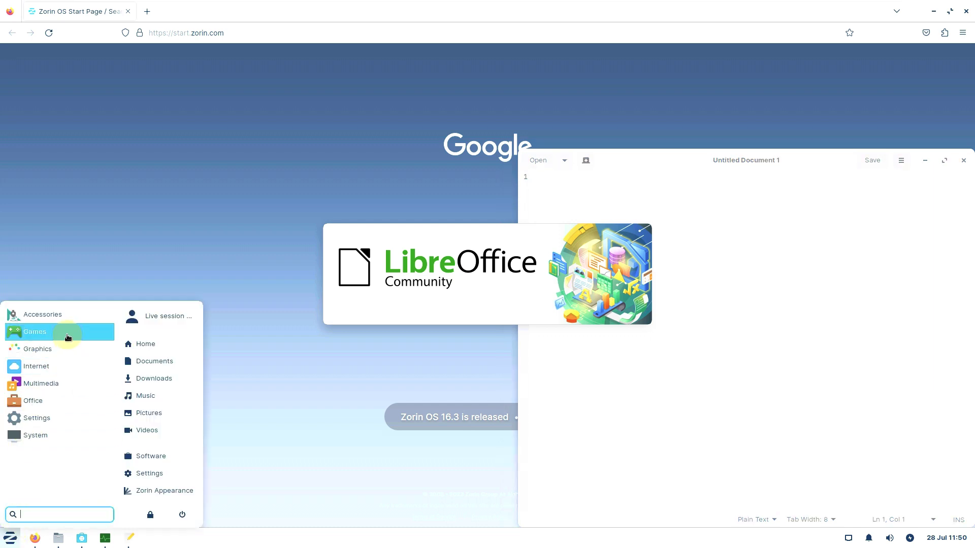
pyautogui.click(63, 383)
pyautogui.click(66, 316)
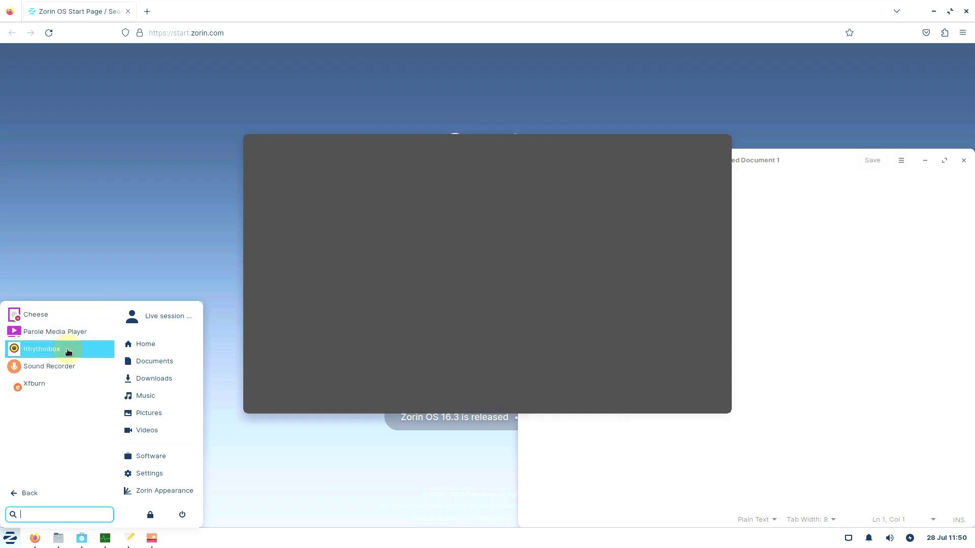
pyautogui.click(10, 538)
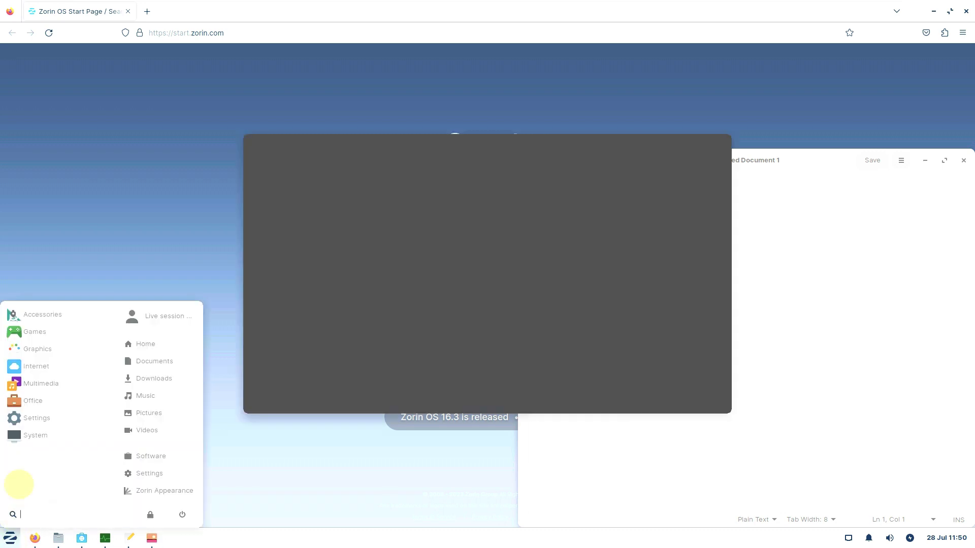
pyautogui.click(34, 382)
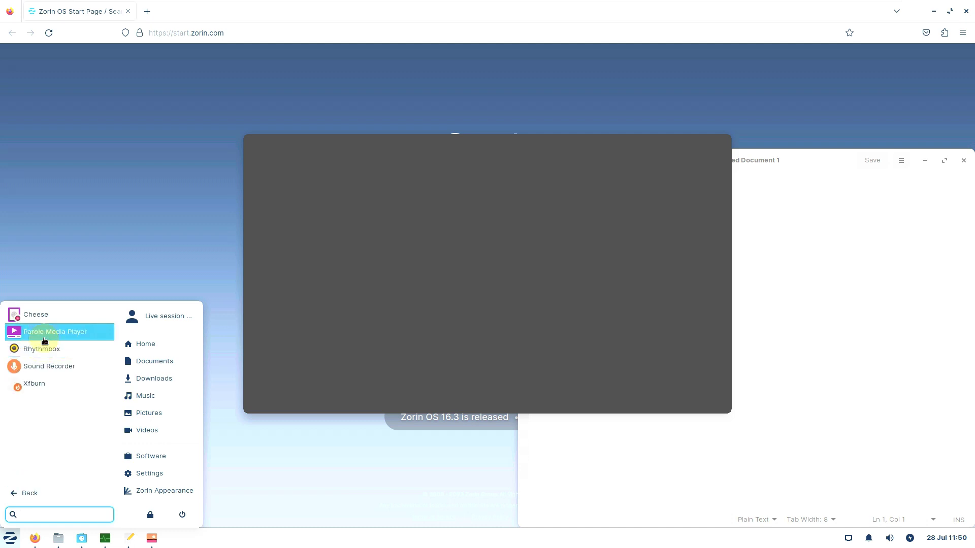
pyautogui.click(44, 332)
# Look over the Office applications and launch Zorin Appearance from the Settings applications
pyautogui.click(12, 538)
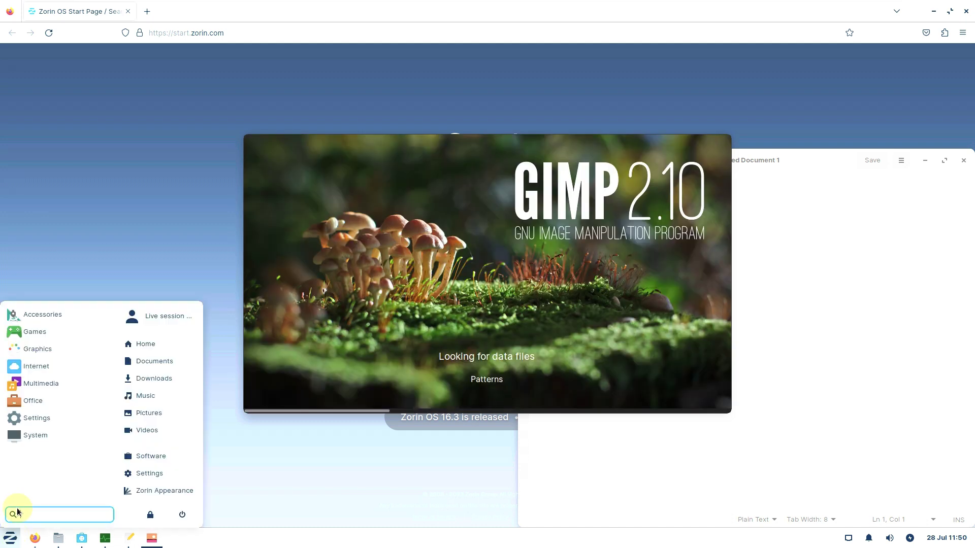
pyautogui.click(37, 403)
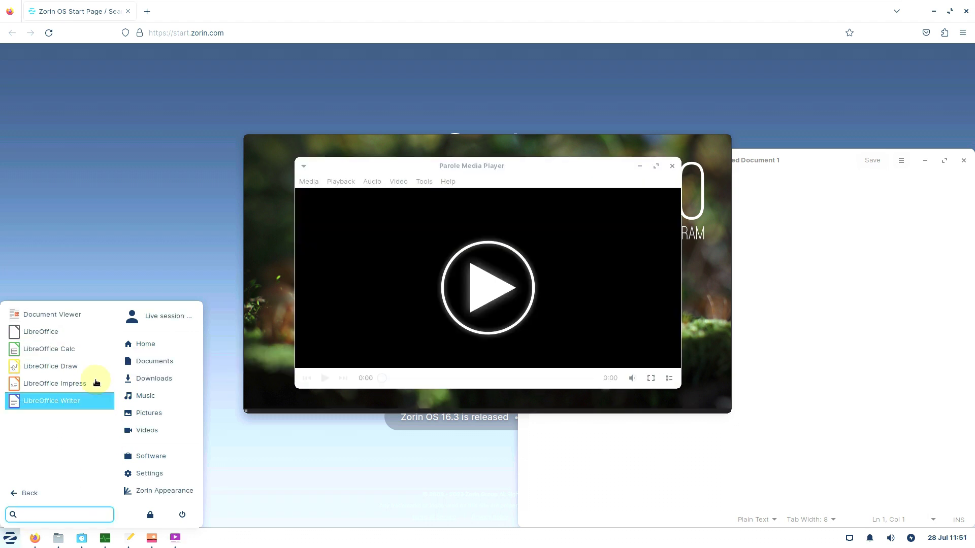
pyautogui.click(45, 500)
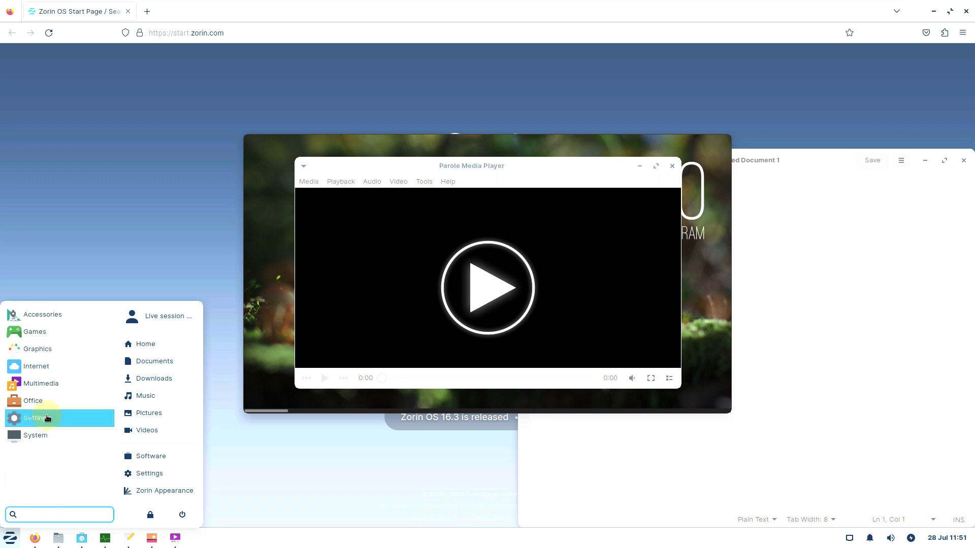
pyautogui.click(49, 419)
pyautogui.scroll(-5, 71, 333)
pyautogui.scroll(-10, 79, 406)
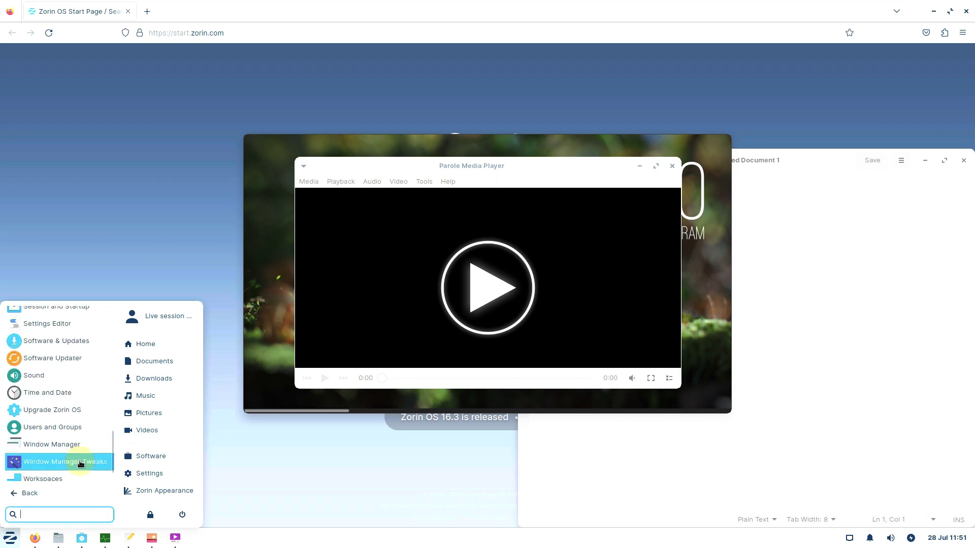
pyautogui.scroll(3, 81, 480)
pyautogui.scroll(-3, 81, 480)
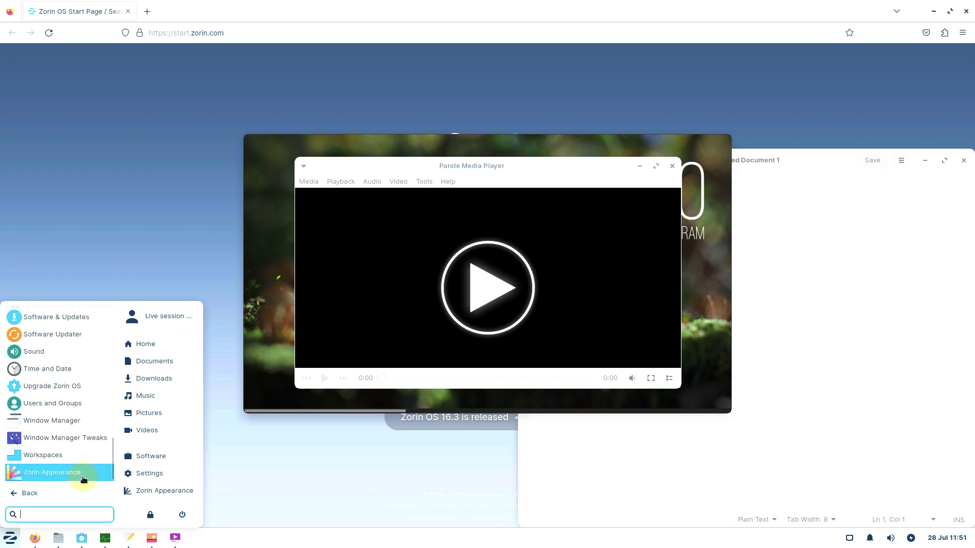
pyautogui.click(81, 475)
# Launch Appearance from the Settings applications and GParted from the System applications
pyautogui.click(10, 543)
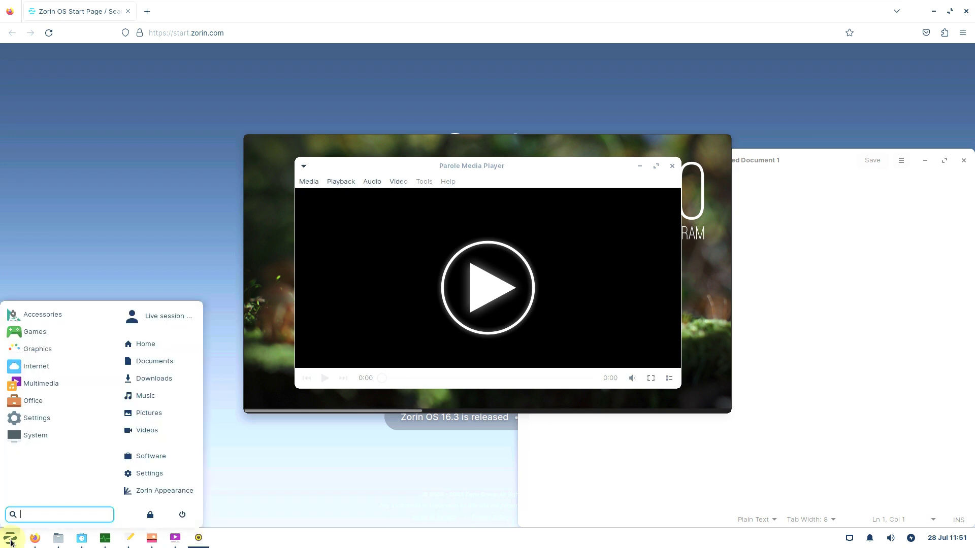
pyautogui.click(49, 416)
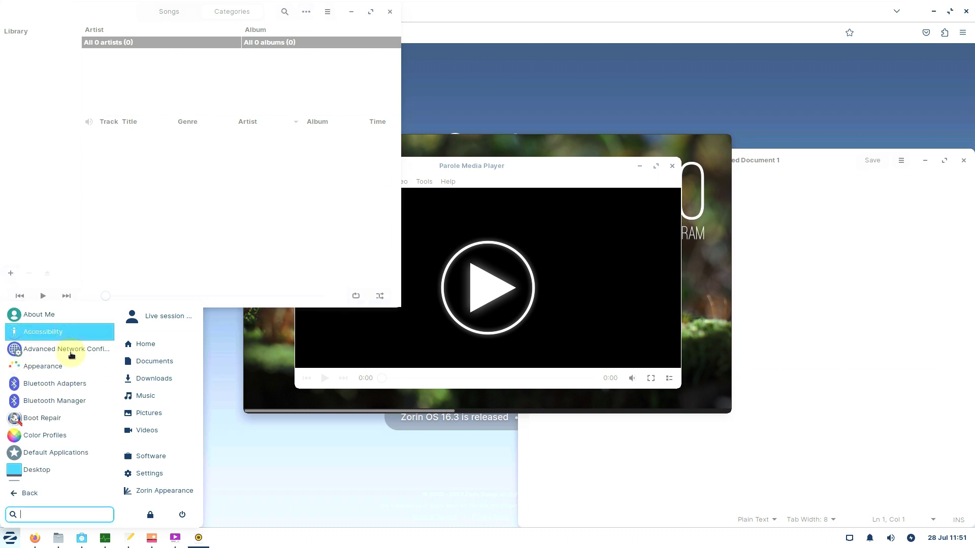
pyautogui.click(71, 371)
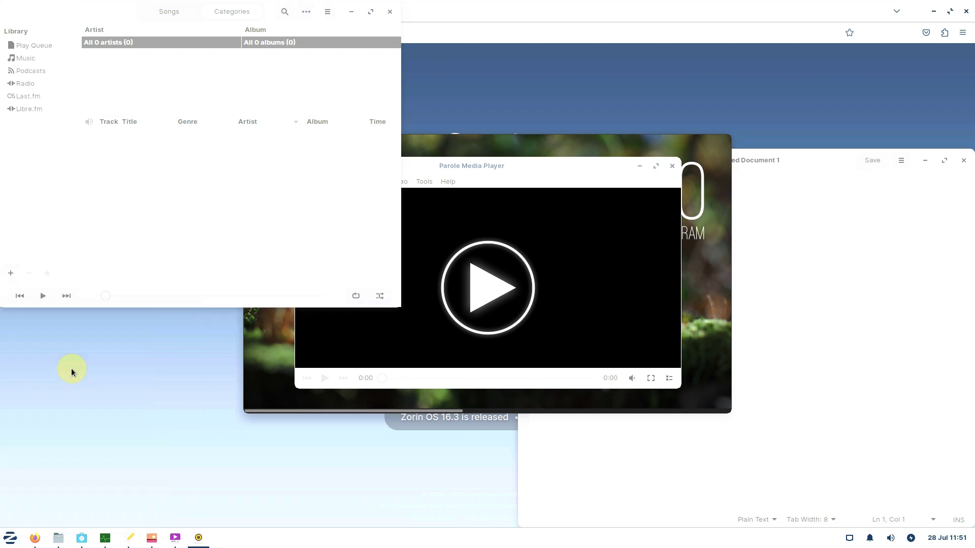
pyautogui.click(11, 539)
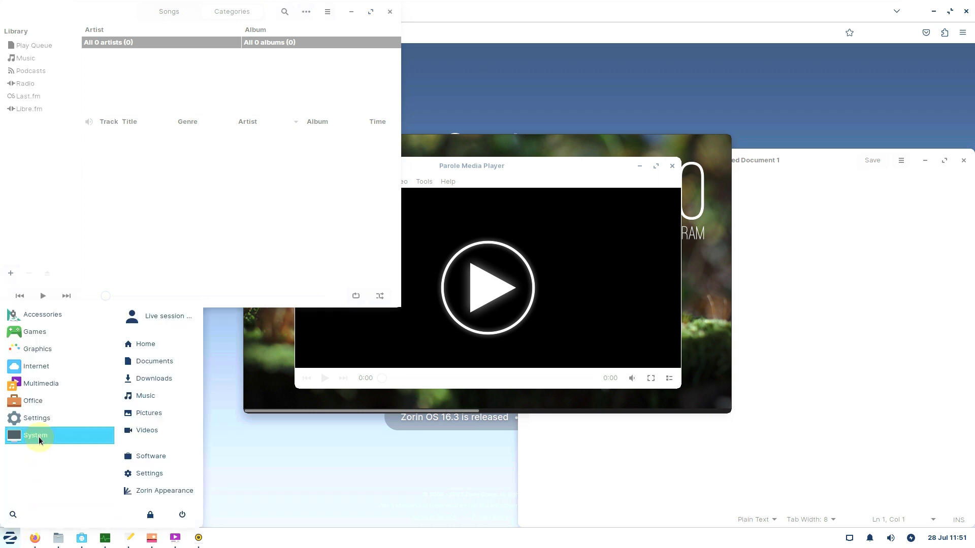
pyautogui.click(40, 440)
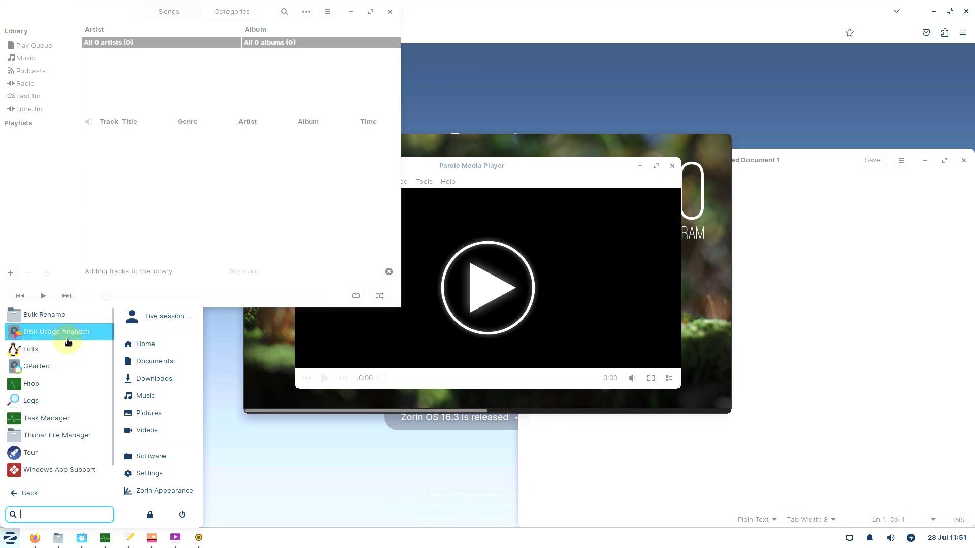
pyautogui.click(68, 370)
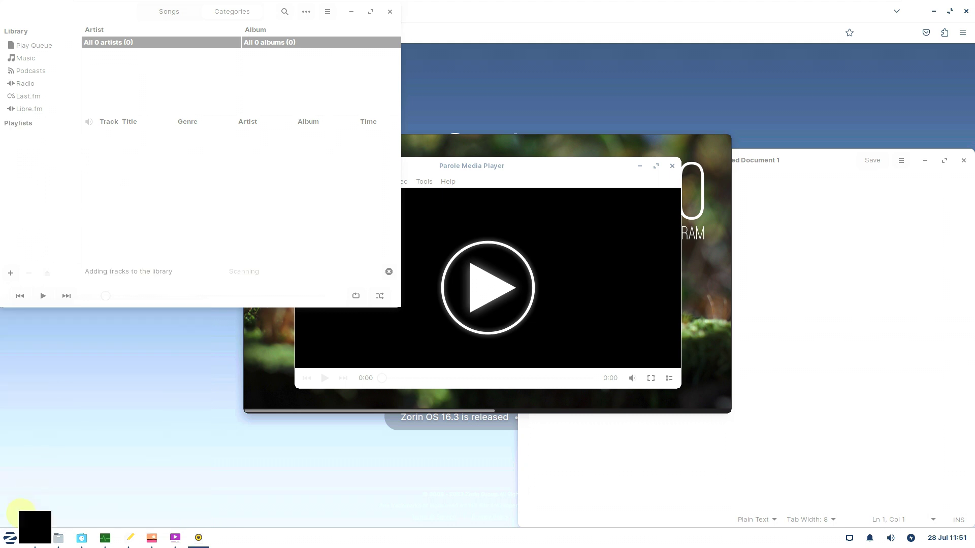
# Browse the System applications without launching anything and close the application menu
pyautogui.click(12, 539)
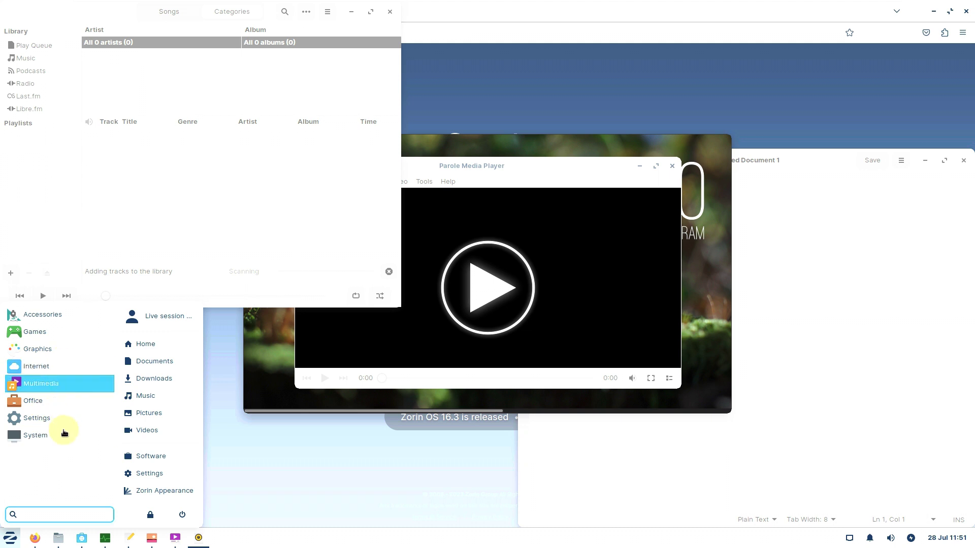
pyautogui.click(64, 435)
pyautogui.scroll(-1, 70, 386)
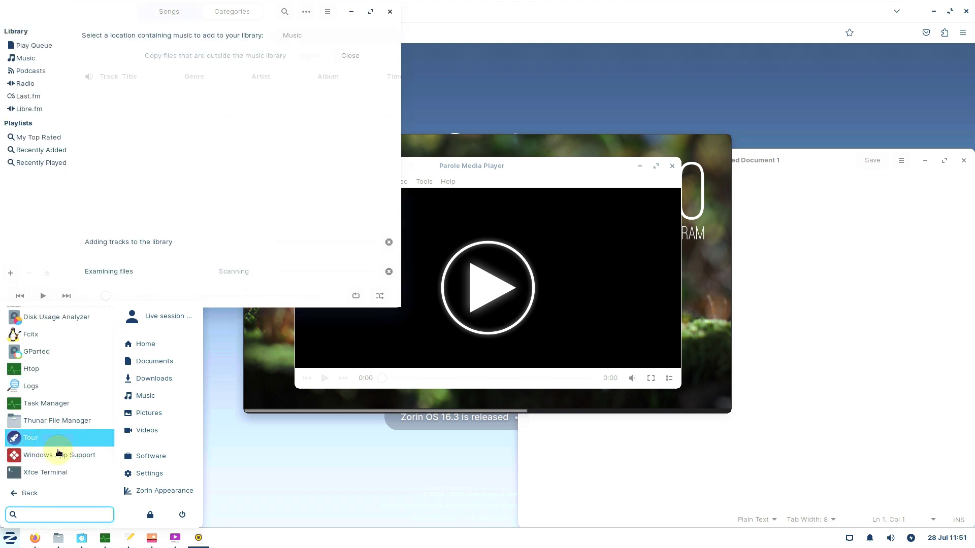
pyautogui.scroll(1, 59, 454)
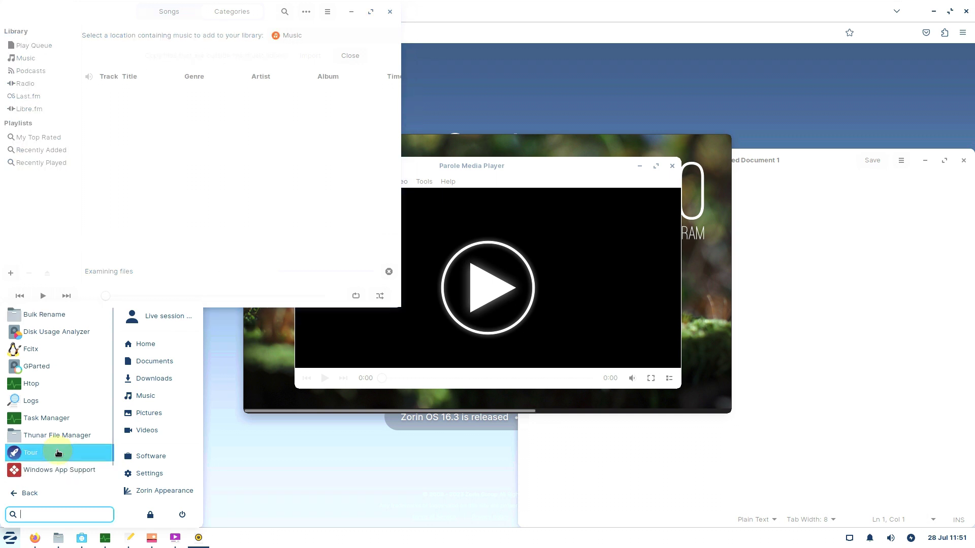
pyautogui.click(555, 181)
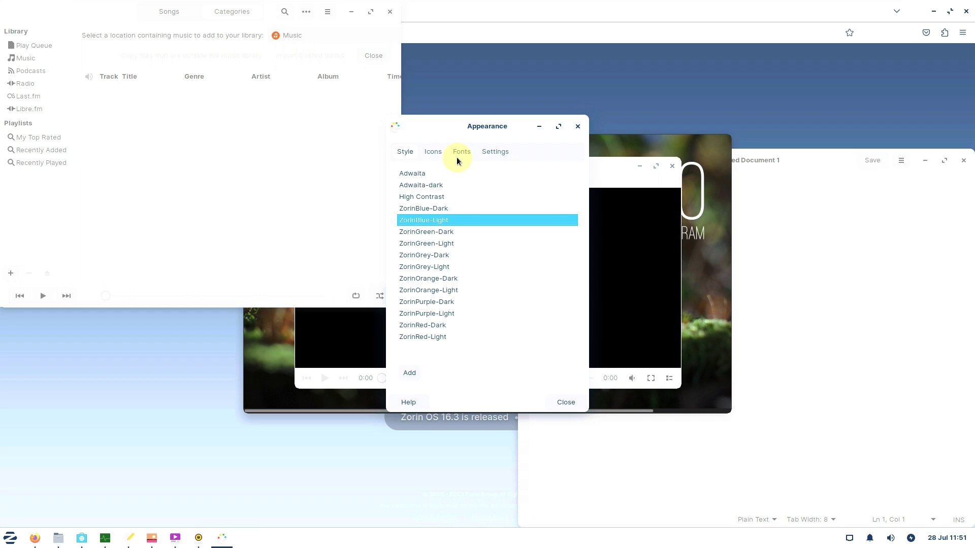
# Bring Task Manager to the front to check the system load and view the desktop layouts in Zorin Appearance
pyautogui.click(111, 534)
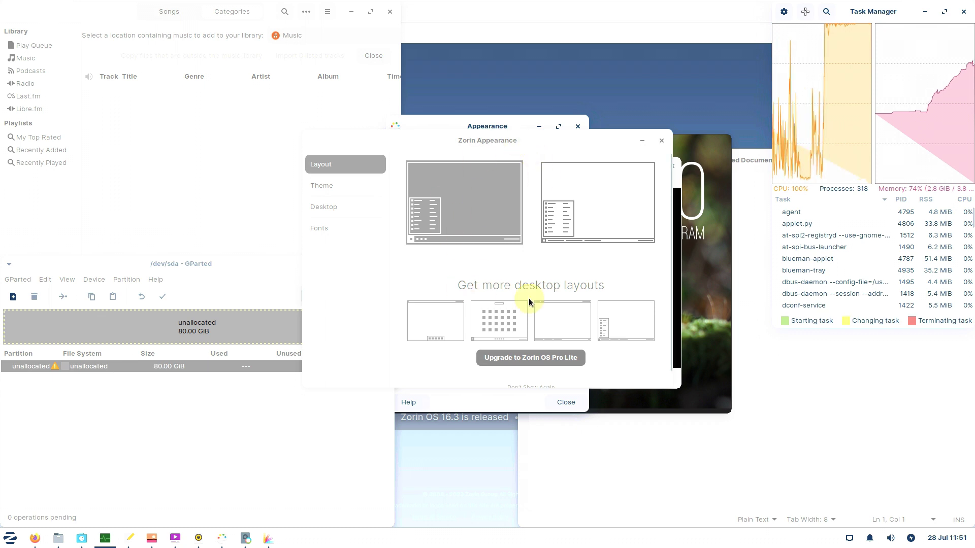
pyautogui.click(477, 141)
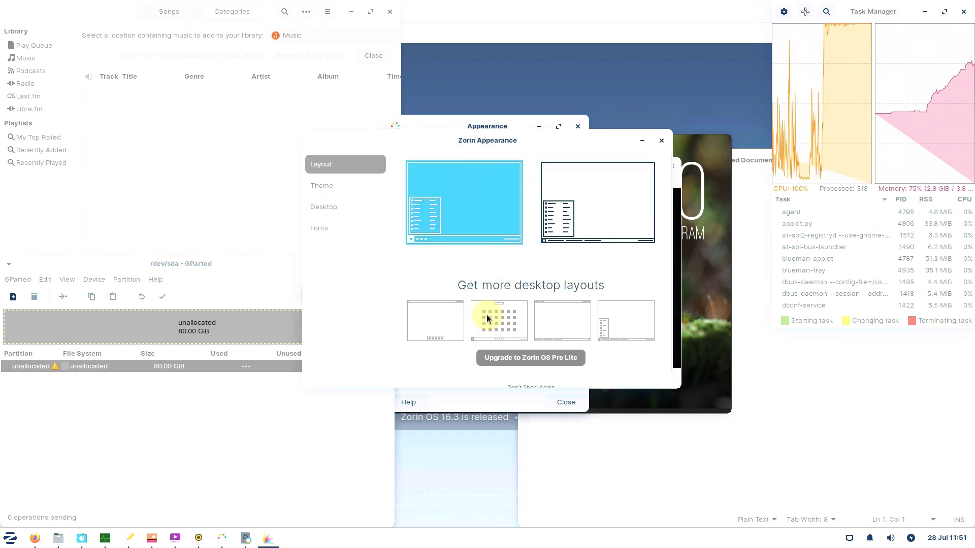
pyautogui.scroll(-1, 555, 358)
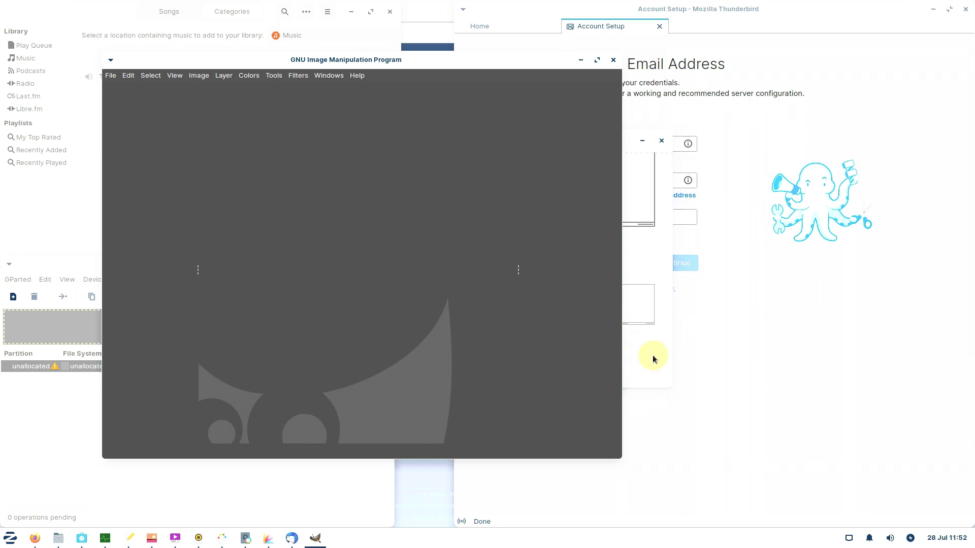
pyautogui.click(653, 355)
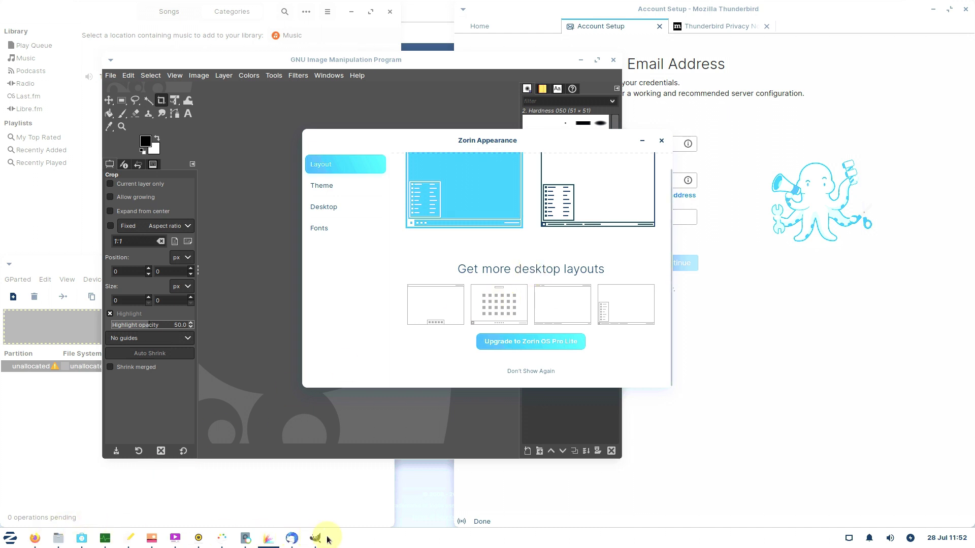
# Maximize Task Manager, examine the CPU and memory graphs and the full process list, and restore the window size
pyautogui.moveTo(318, 539)
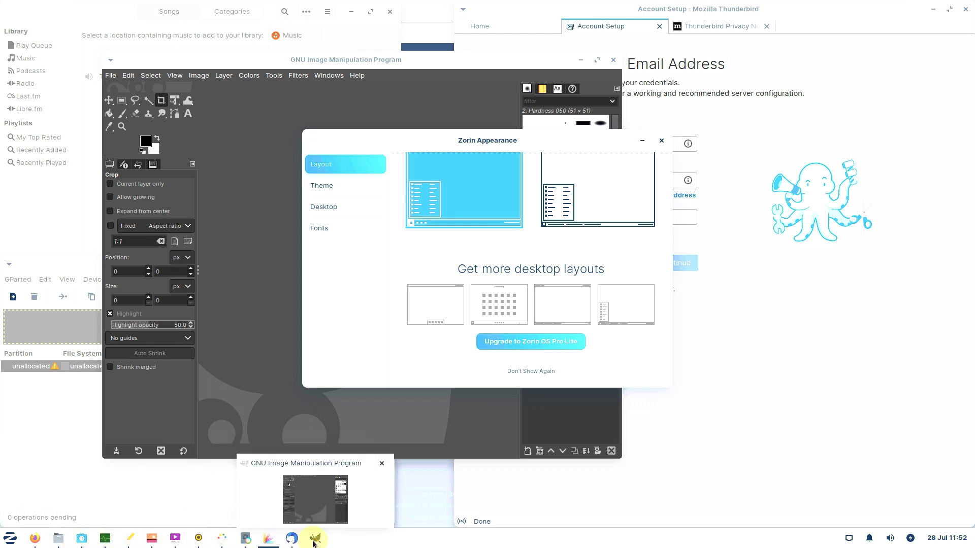
pyautogui.click(113, 539)
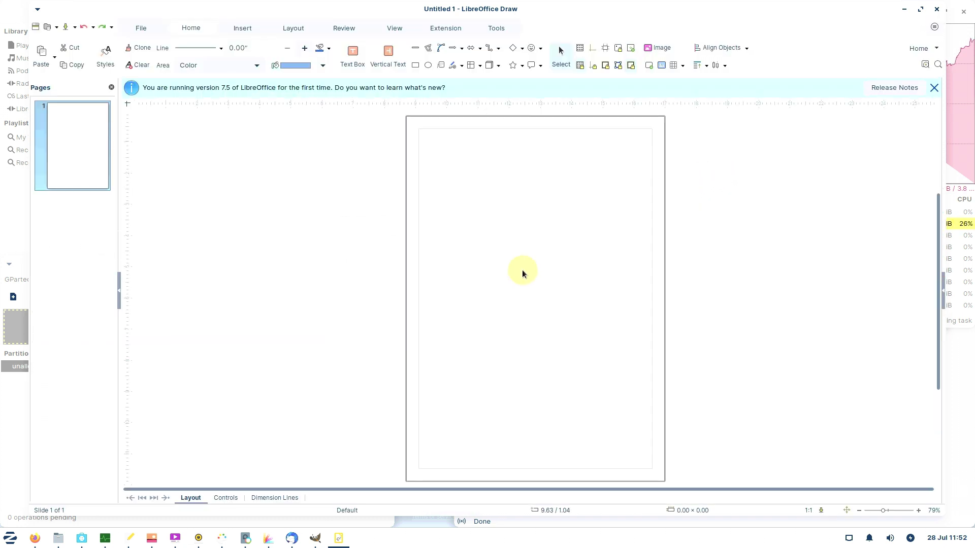
pyautogui.click(105, 538)
pyautogui.click(940, 15)
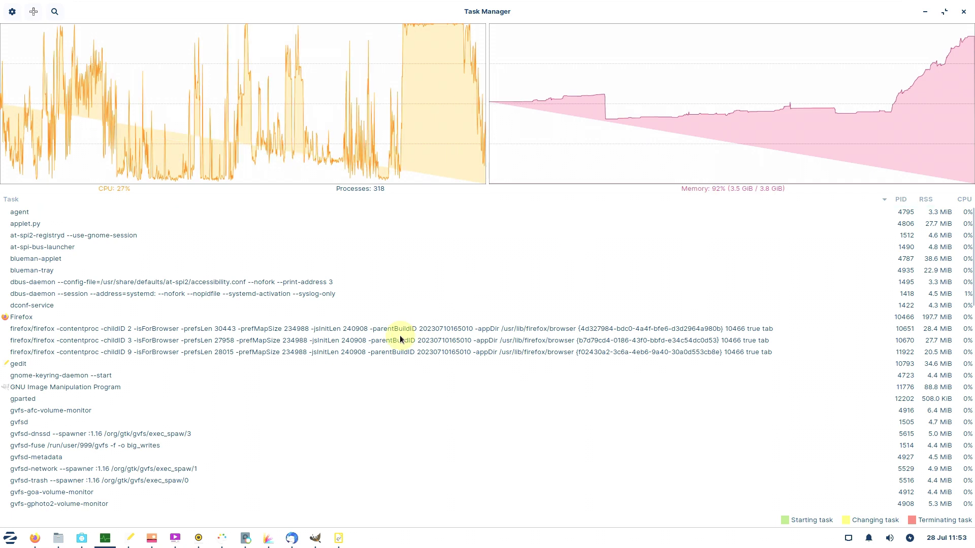
pyautogui.scroll(-20, 400, 335)
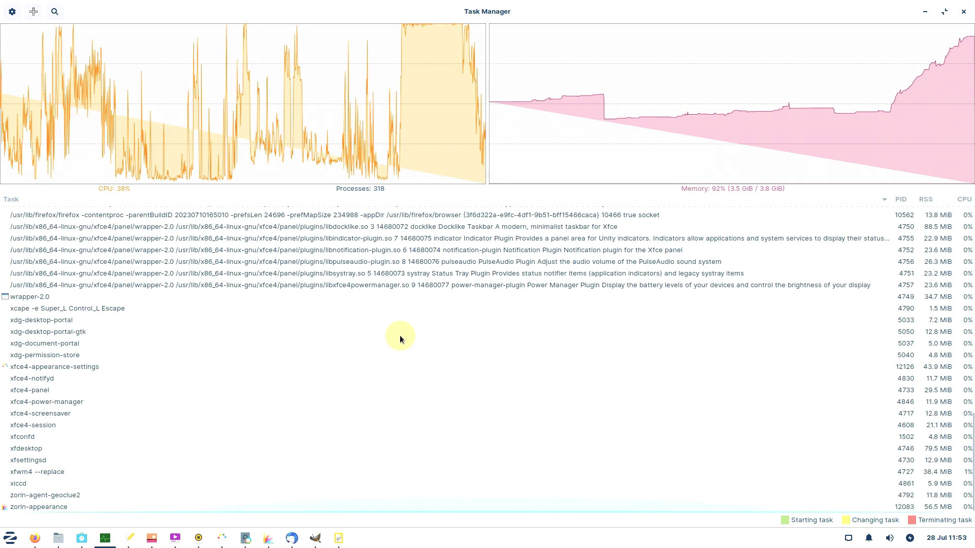
pyautogui.scroll(15, 400, 335)
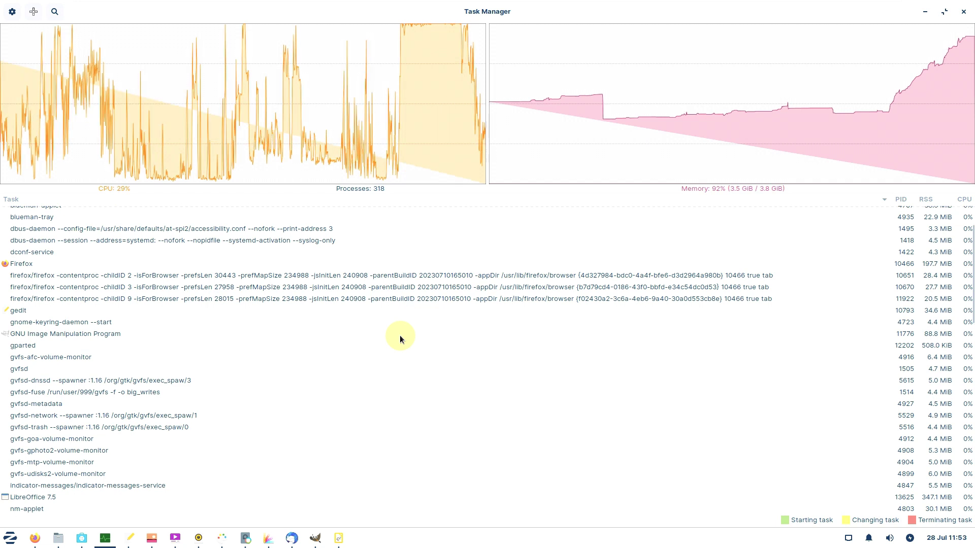
pyautogui.scroll(3, 400, 335)
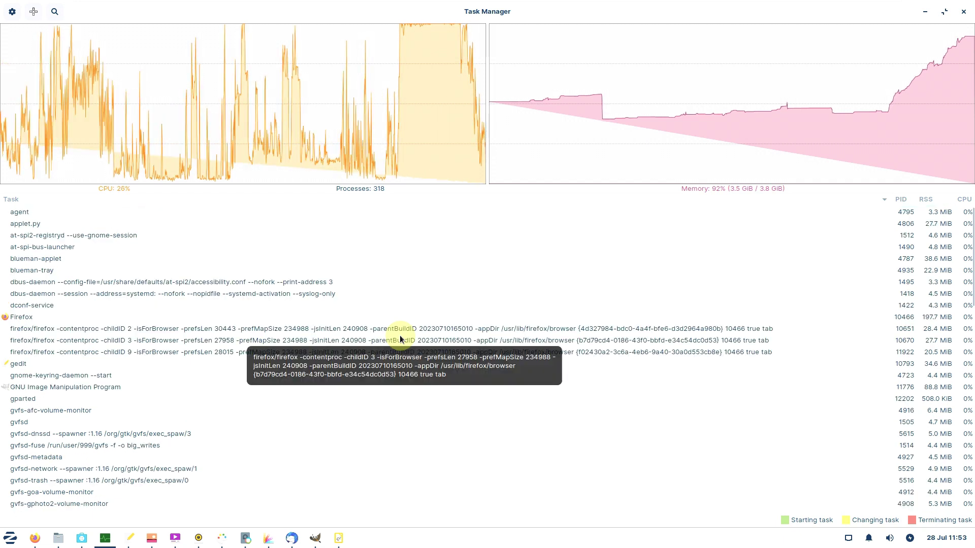
pyautogui.click(944, 12)
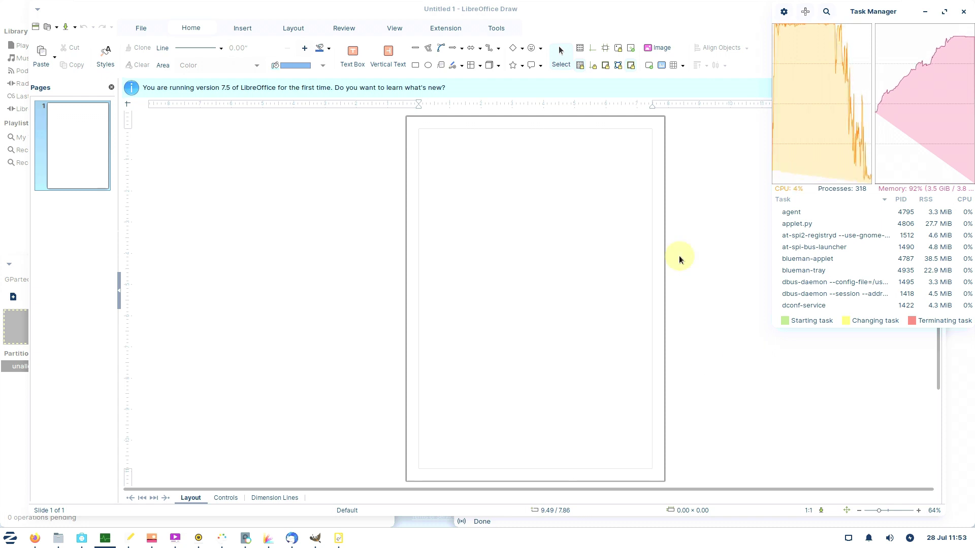
# Minimize the LibreOffice Draw window and check the CPU graph in Task Manager
pyautogui.click(652, 25)
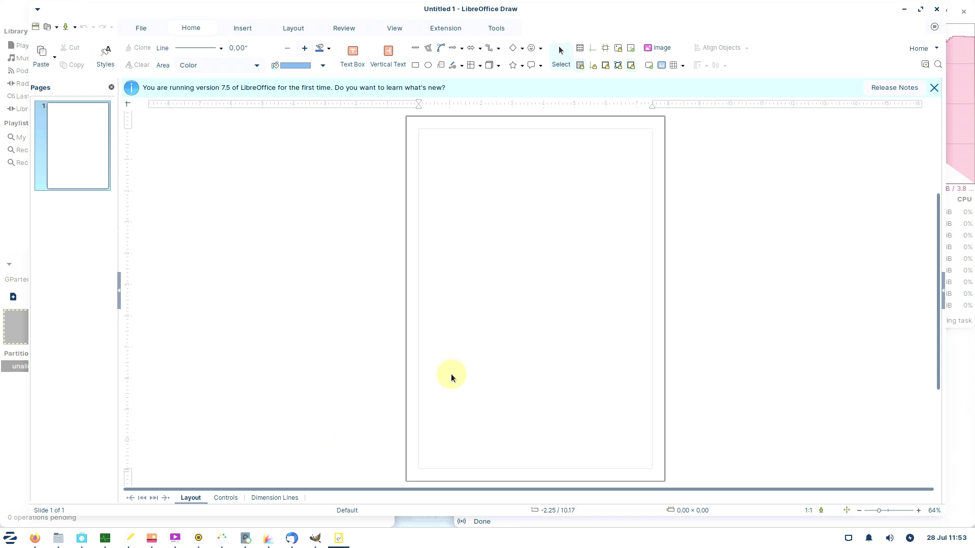
pyautogui.click(904, 10)
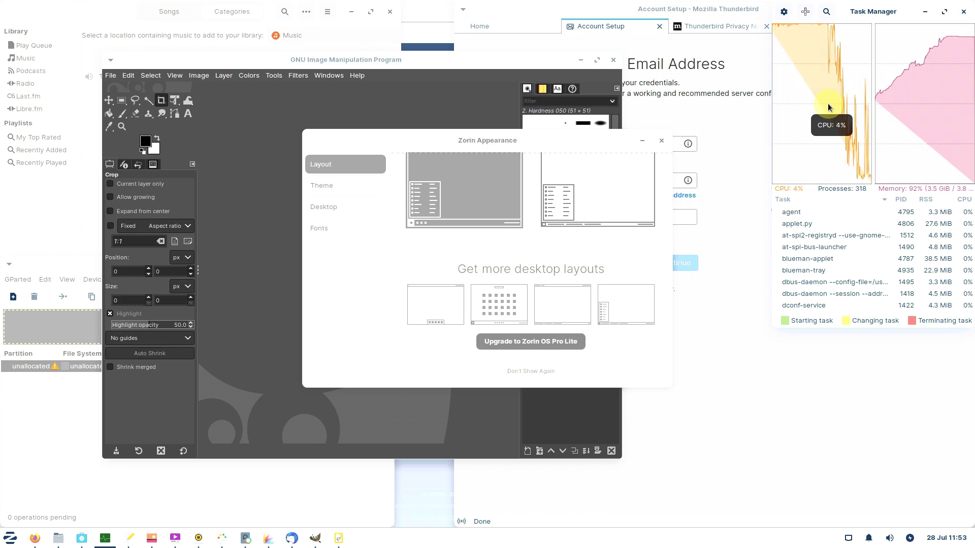
pyautogui.click(375, 132)
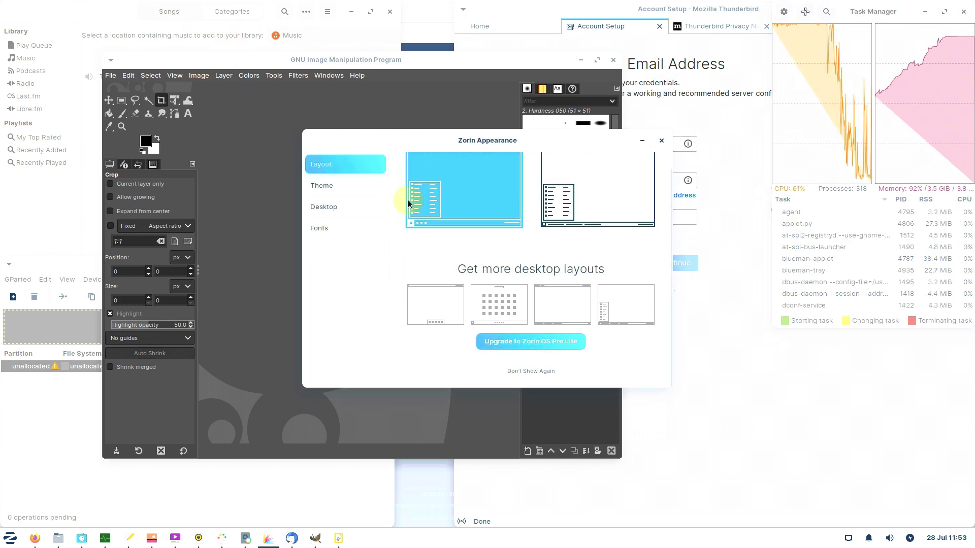
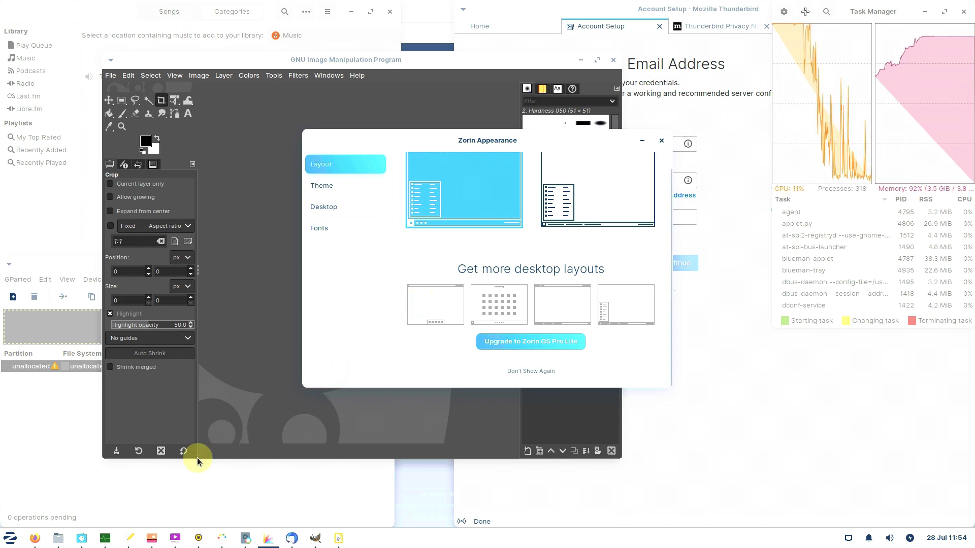
pyautogui.click(846, 17)
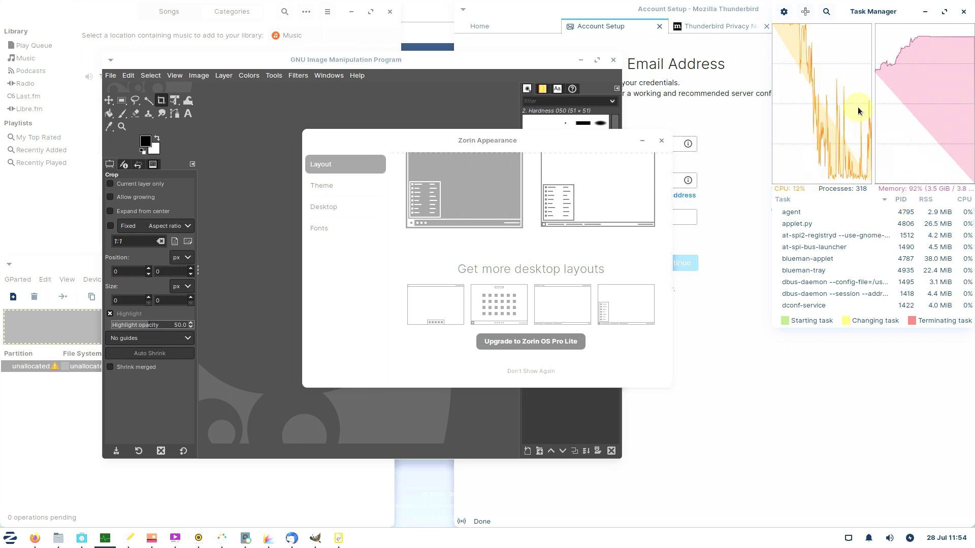
pyautogui.moveTo(843, 179)
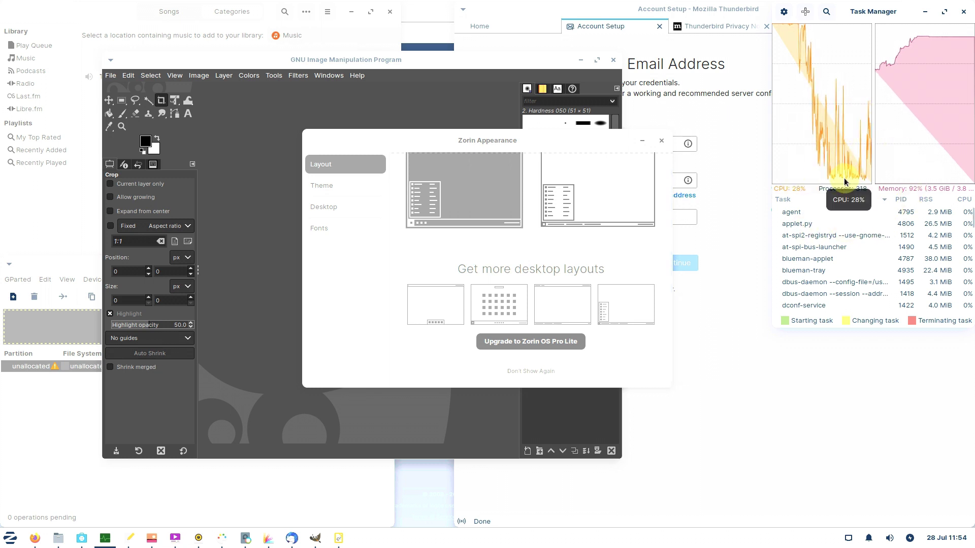
# Bring the Zorin Appearance window to the front and close it
pyautogui.click(572, 136)
pyautogui.click(496, 196)
pyautogui.click(661, 140)
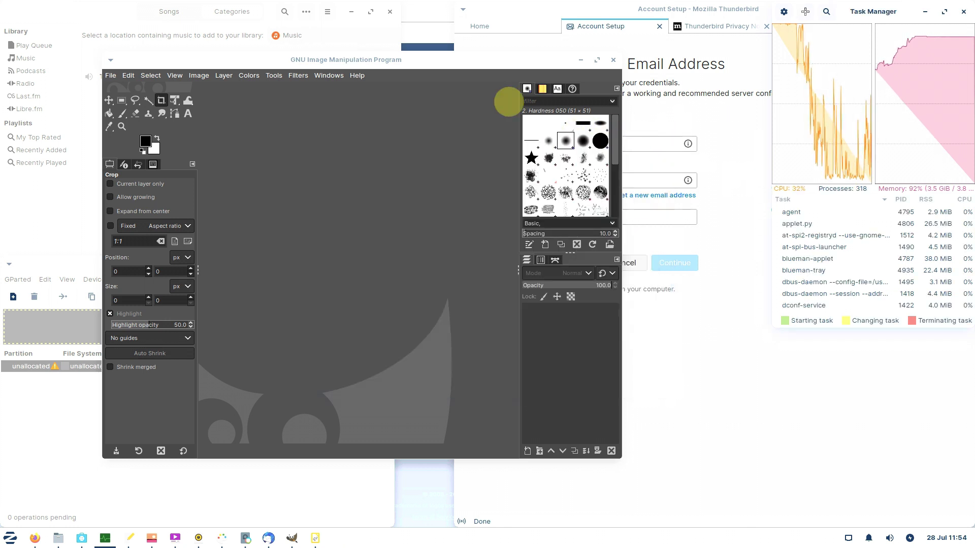
# View the GIMP version information and close GIMP
pyautogui.click(364, 76)
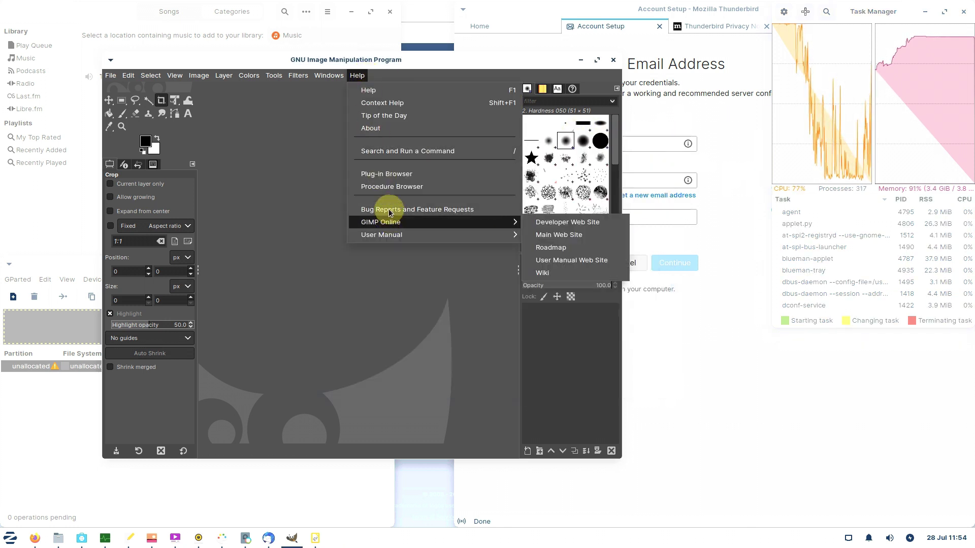
pyautogui.click(386, 129)
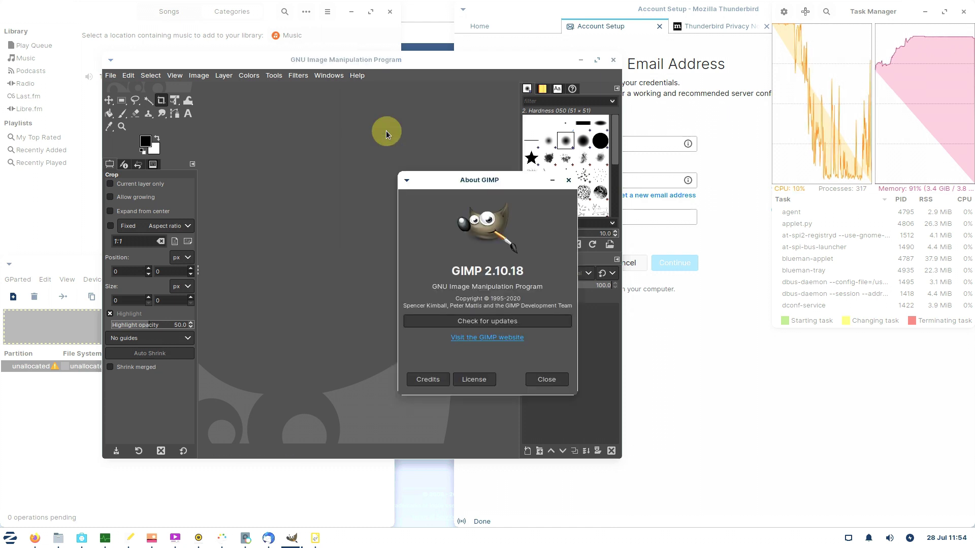
pyautogui.moveTo(528, 268); pyautogui.dragTo(450, 254)
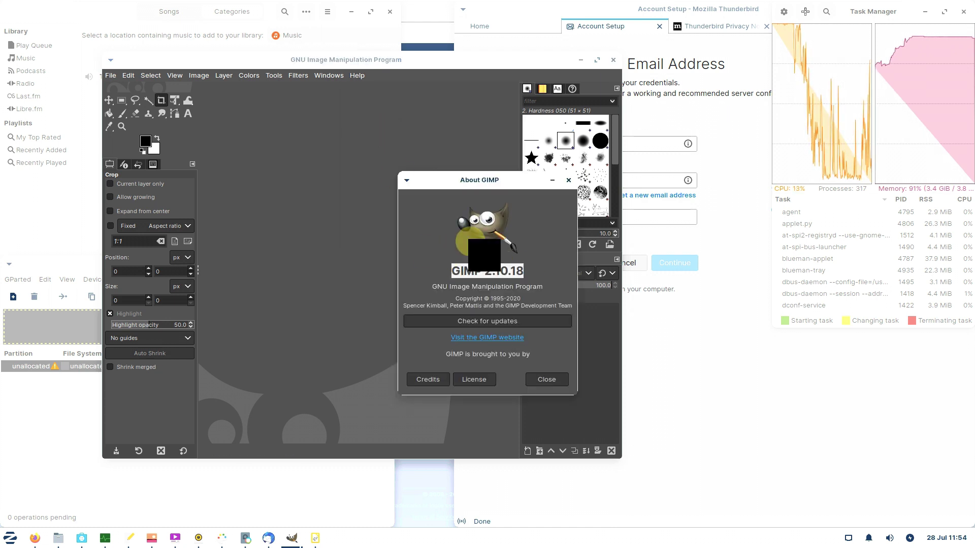
pyautogui.click(569, 181)
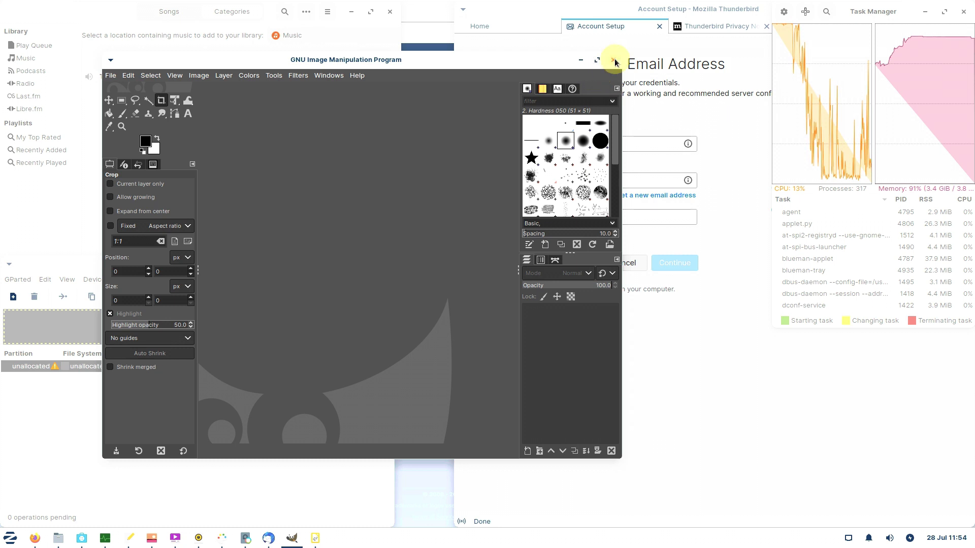
pyautogui.click(615, 63)
# View the Rhythmbox version information and close Rhythmbox
pyautogui.click(327, 12)
pyautogui.click(327, 13)
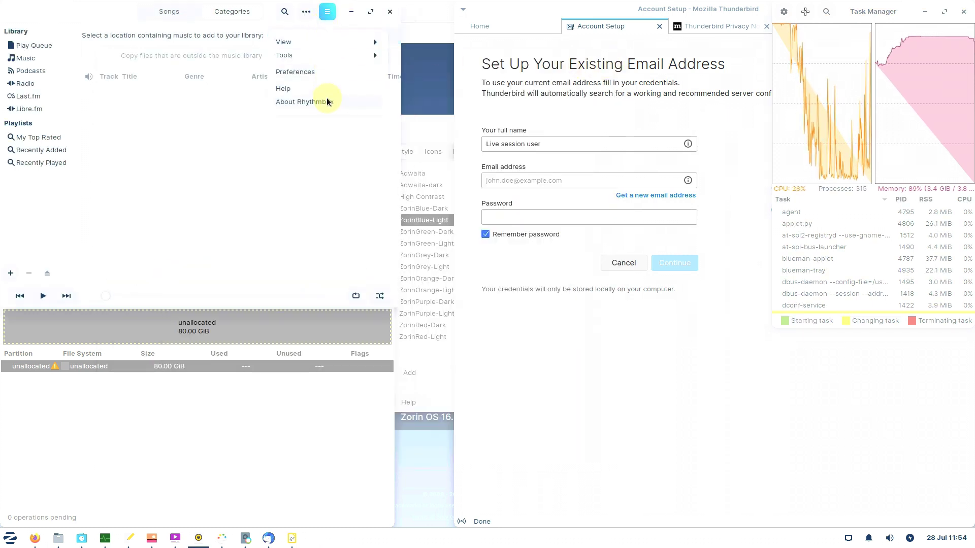
pyautogui.click(327, 100)
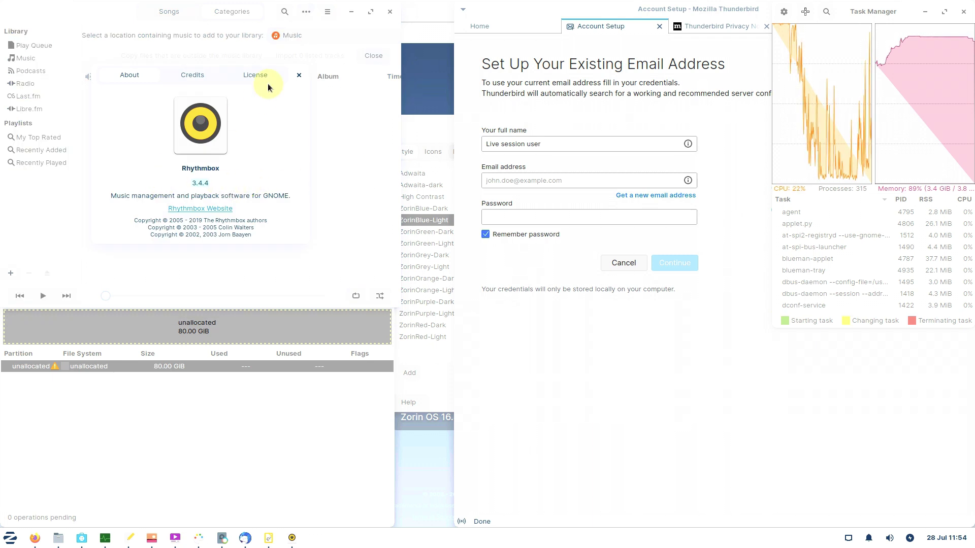
pyautogui.click(299, 75)
pyautogui.click(389, 12)
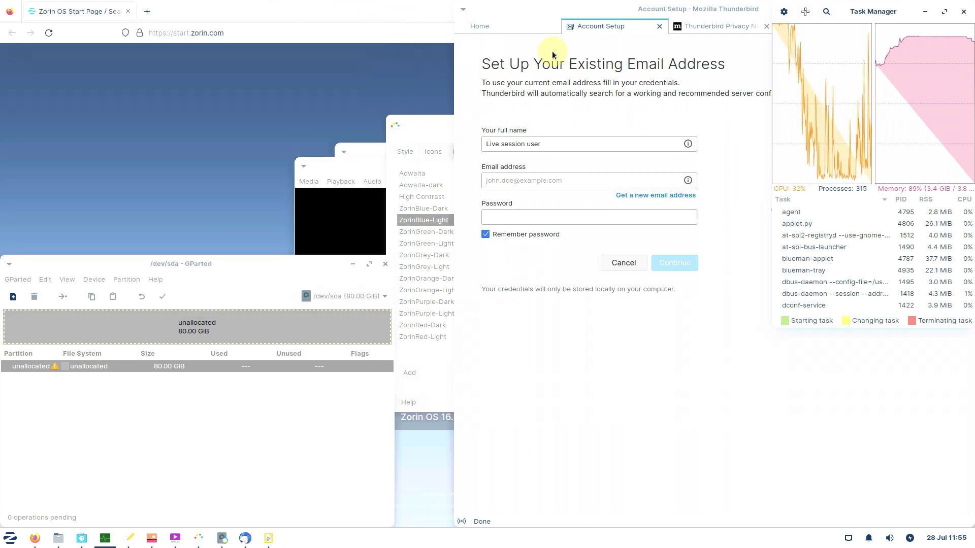
# Close Thunderbird's Account Setup and Privacy Notice tabs, view the Home page, and close Thunderbird
pyautogui.click(659, 30)
pyautogui.click(659, 27)
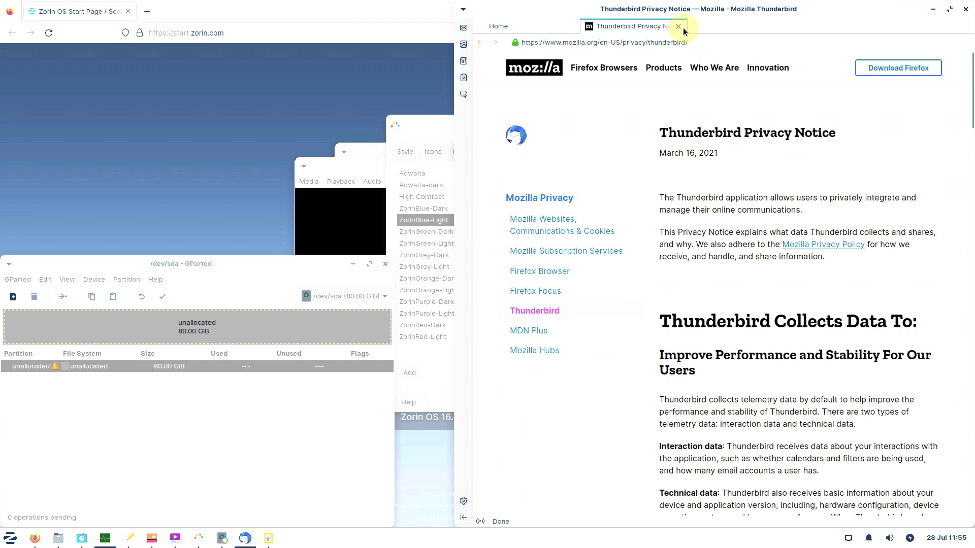
pyautogui.click(679, 26)
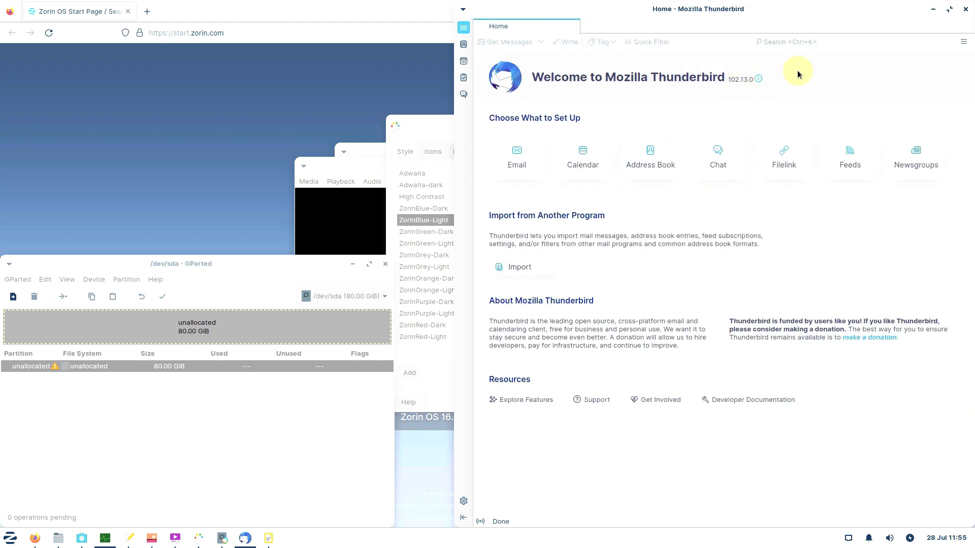
pyautogui.doubleClick(813, 32)
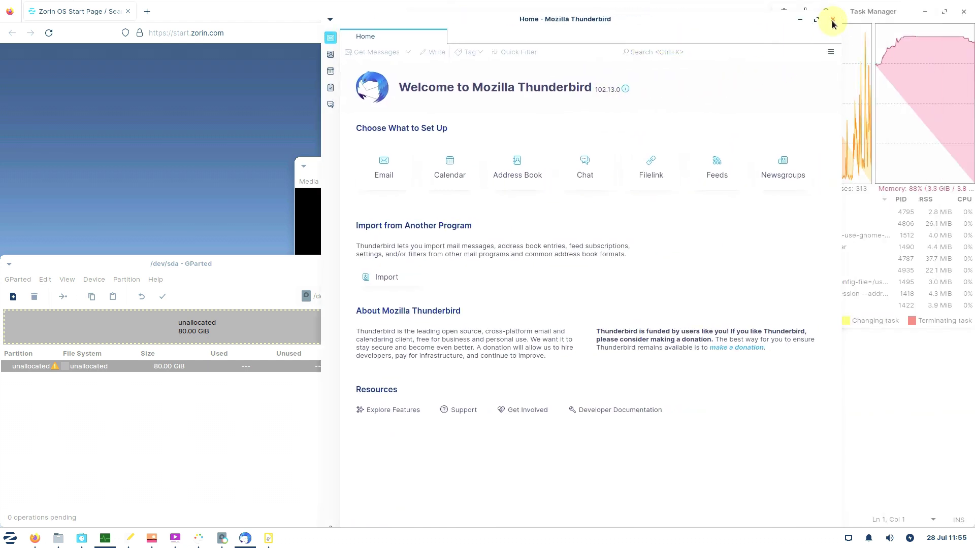
pyautogui.click(831, 21)
# Move the GParted window toward the middle of the desktop, view its version information, and close it
pyautogui.click(475, 127)
pyautogui.click(257, 268)
pyautogui.moveTo(258, 270); pyautogui.dragTo(425, 173)
pyautogui.click(321, 182)
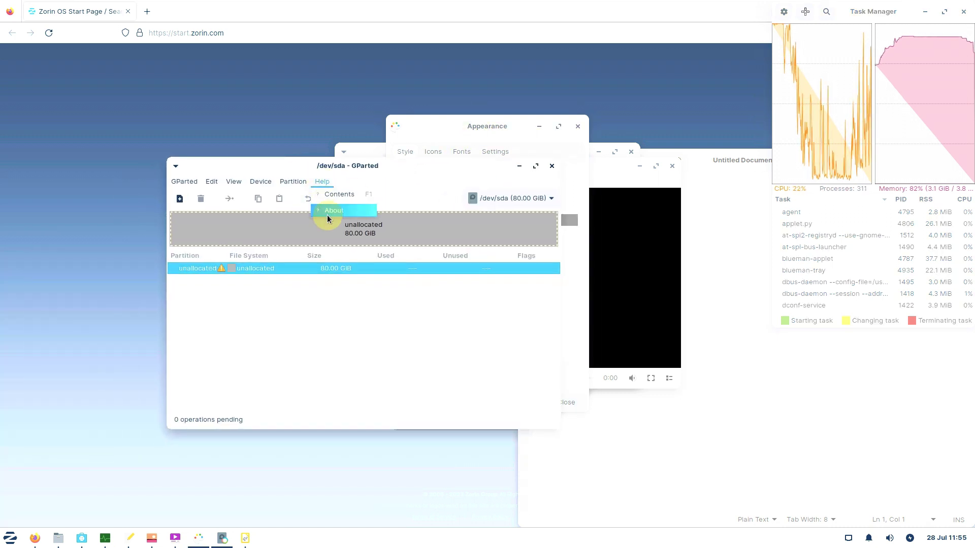
pyautogui.click(329, 218)
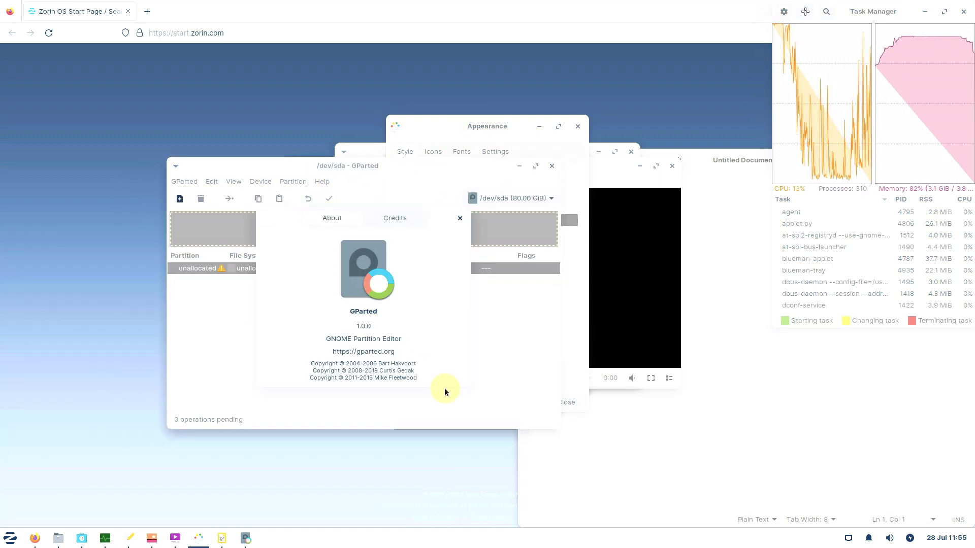
pyautogui.click(460, 218)
pyautogui.click(554, 169)
# Open the About information of Parole Media Player, dismiss it, and close the player
pyautogui.click(607, 170)
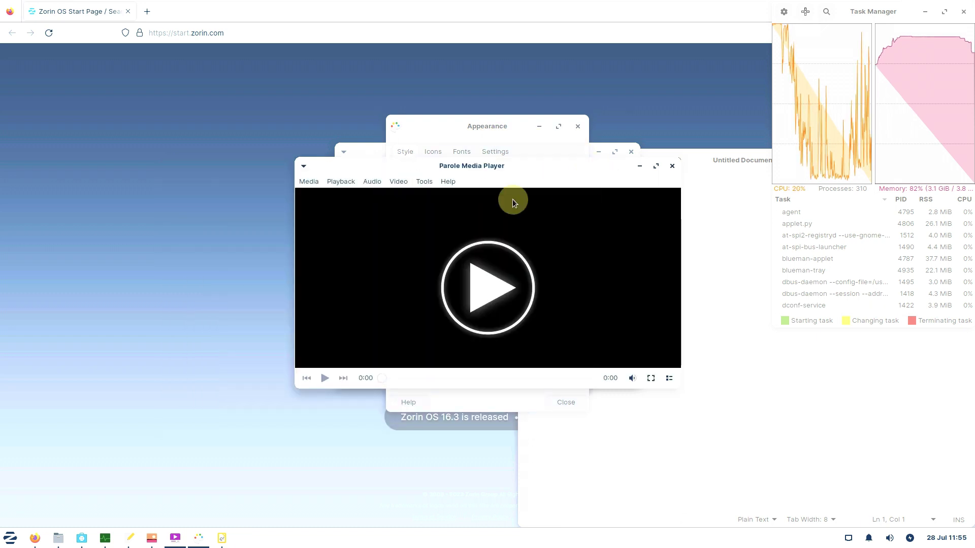
pyautogui.click(449, 183)
pyautogui.click(455, 233)
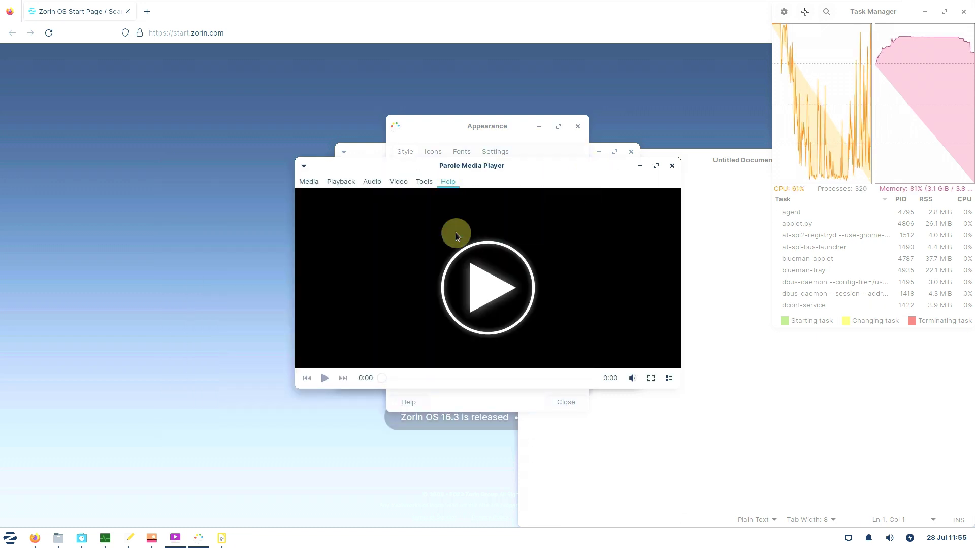
pyautogui.click(589, 198)
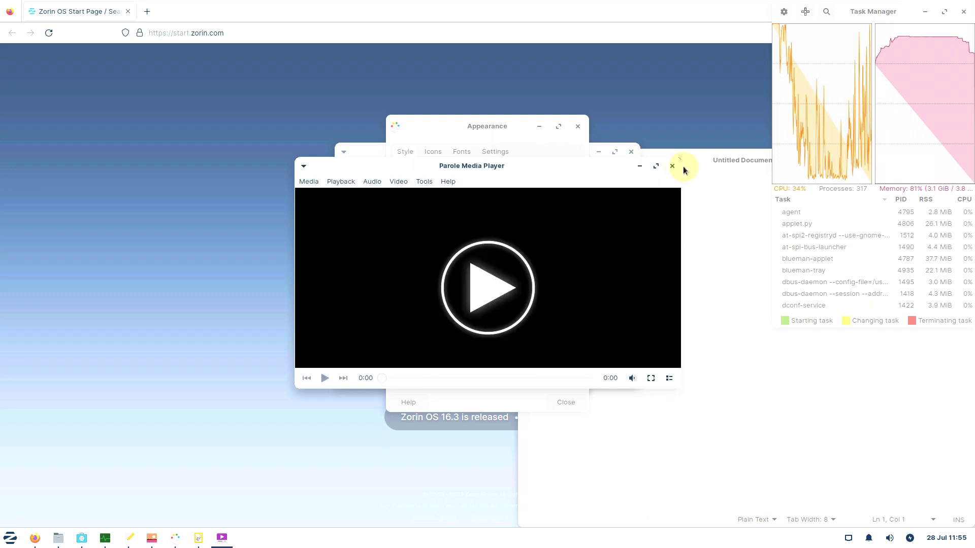
pyautogui.click(673, 166)
# View the version information of Image Viewer, close it, and bring the untitled text document to the front
pyautogui.click(620, 209)
pyautogui.click(426, 167)
pyautogui.click(435, 194)
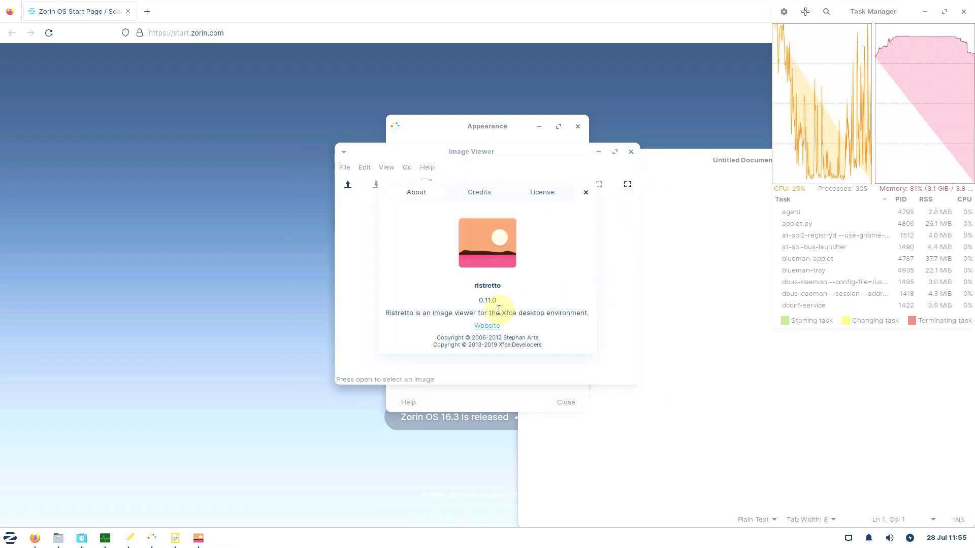
pyautogui.click(581, 195)
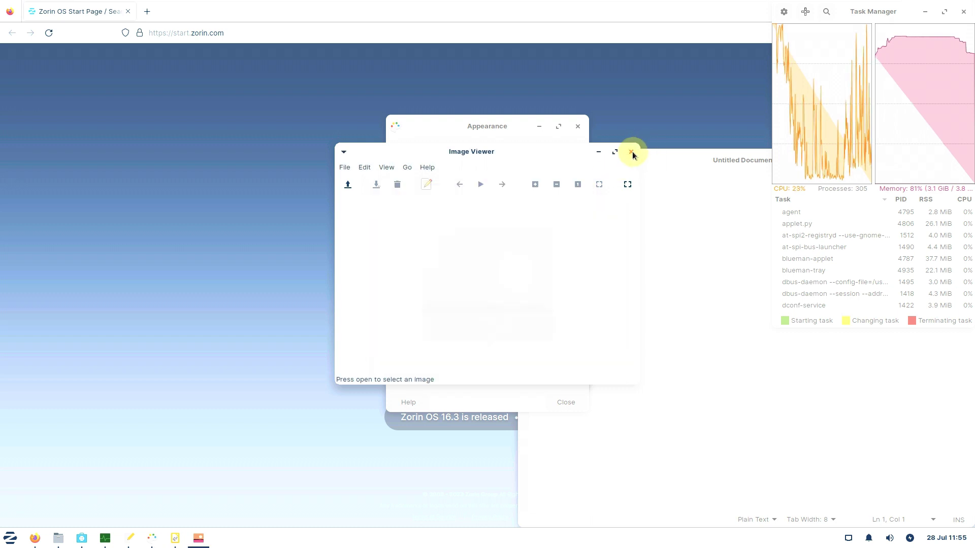
pyautogui.click(632, 152)
pyautogui.click(634, 153)
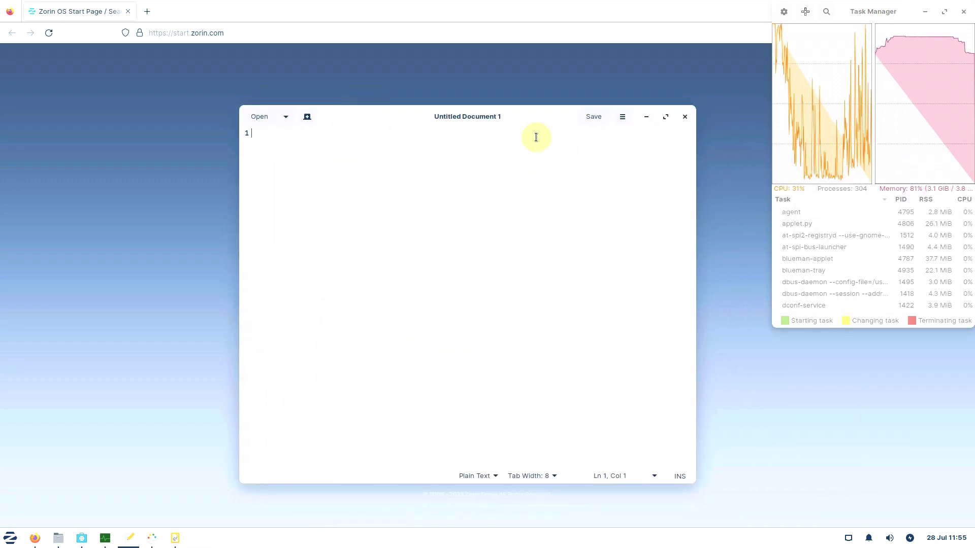
# View the version information of Text Editor and dismiss it
pyautogui.click(622, 117)
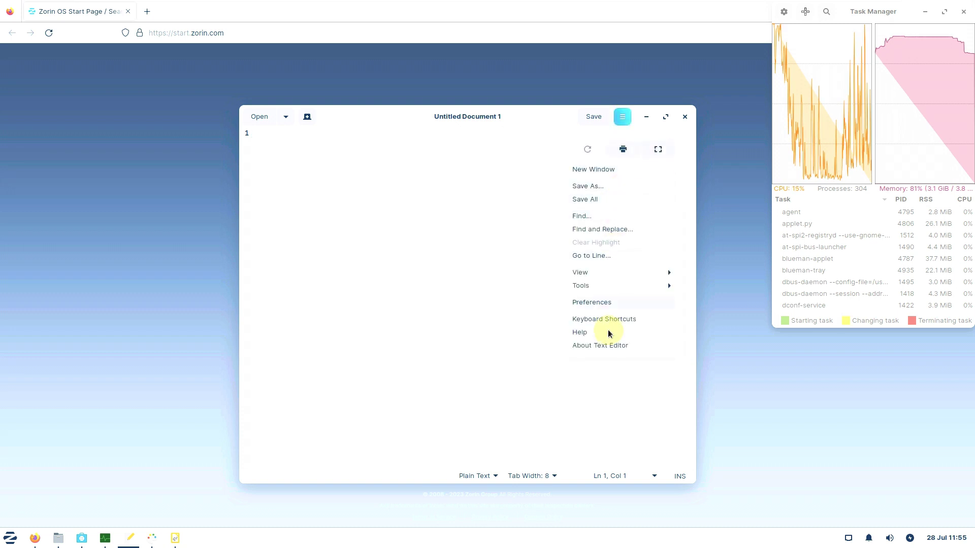
pyautogui.click(608, 343)
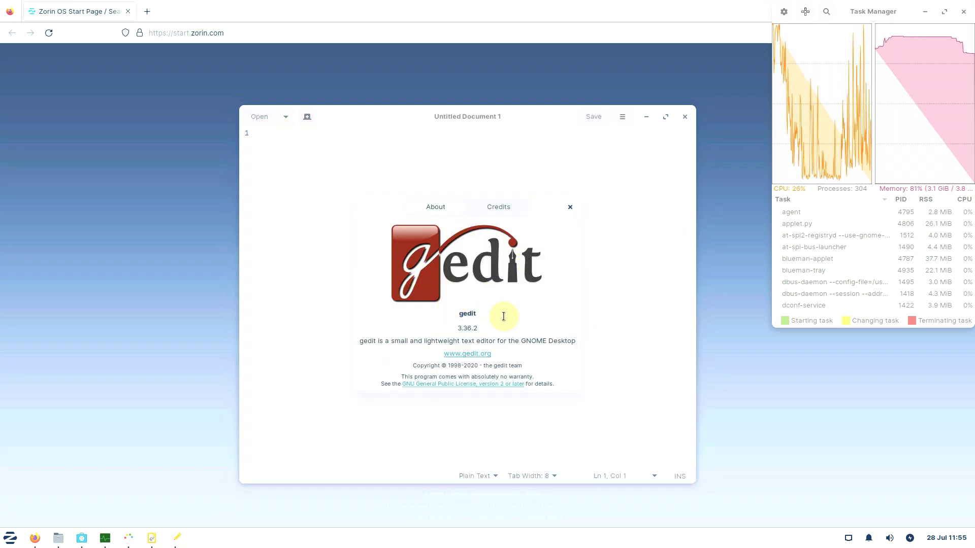
pyautogui.click(570, 207)
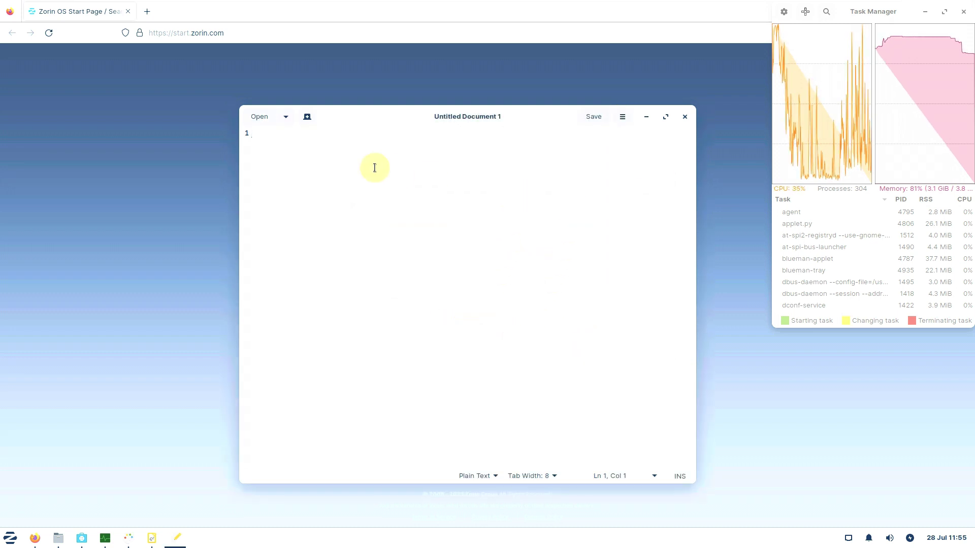
# Write "youtube.com/9to5linux" on line 1 and "subscribe" on line 3 of the untitled document, and cancel the attempt to close it
pyautogui.write('youtube')
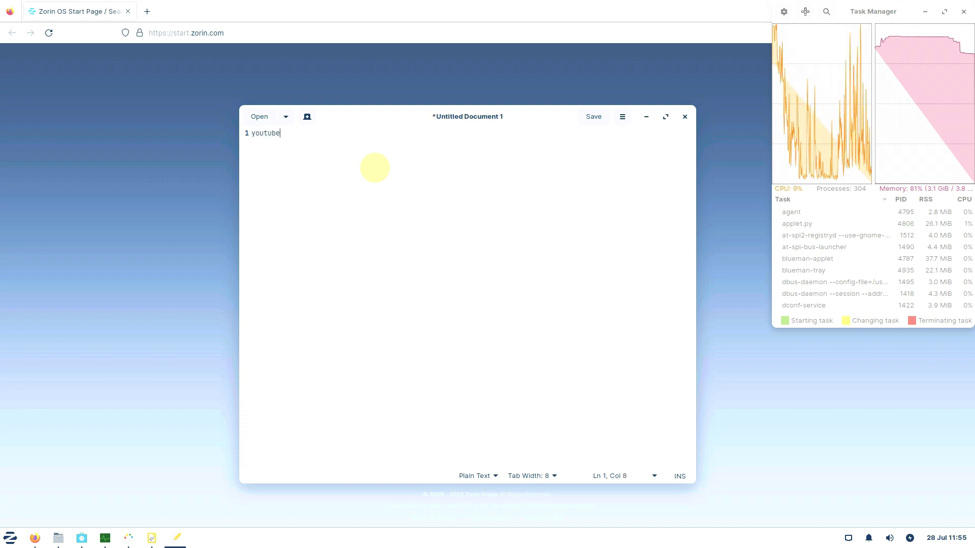
pyautogui.write('.com/')
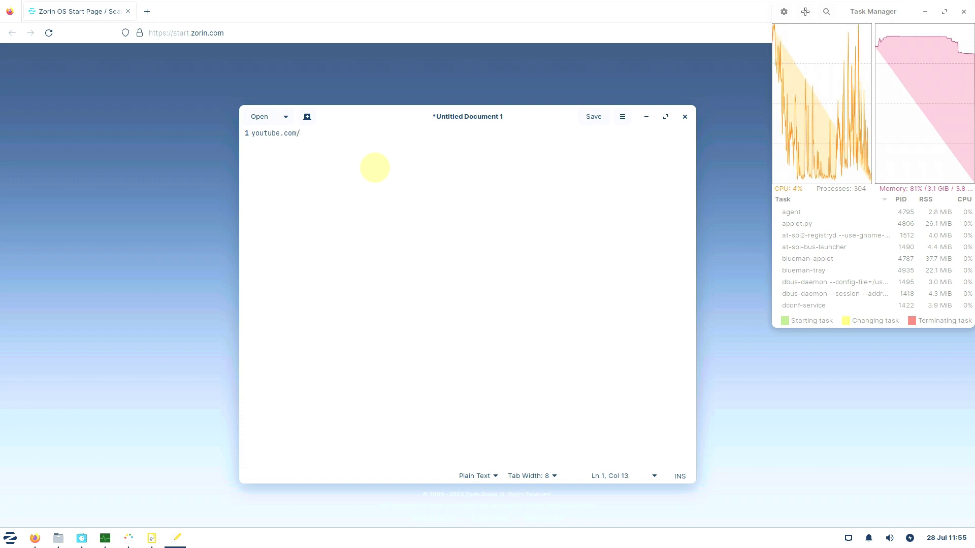
pyautogui.write('9to')
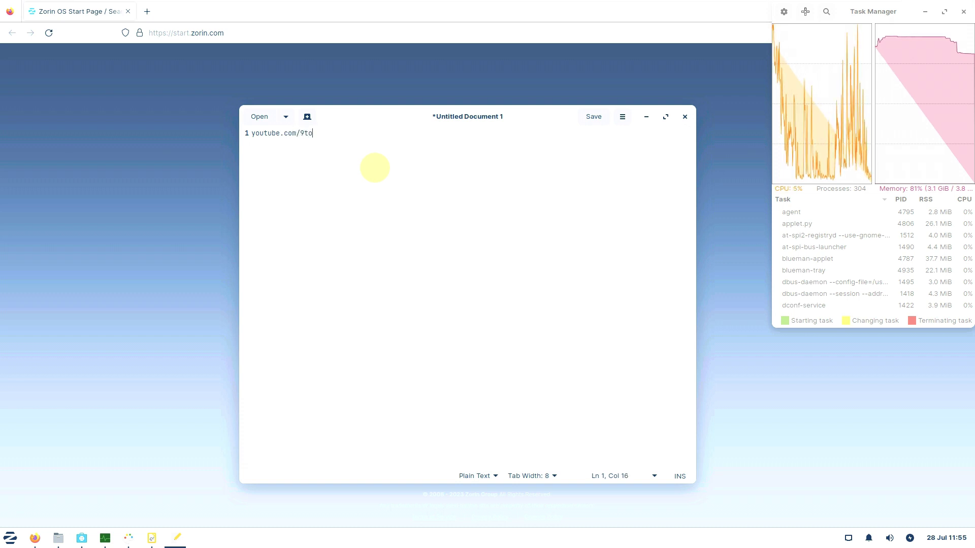
pyautogui.write('5linux')
pyautogui.press('Return')
pyautogui.press('Return')
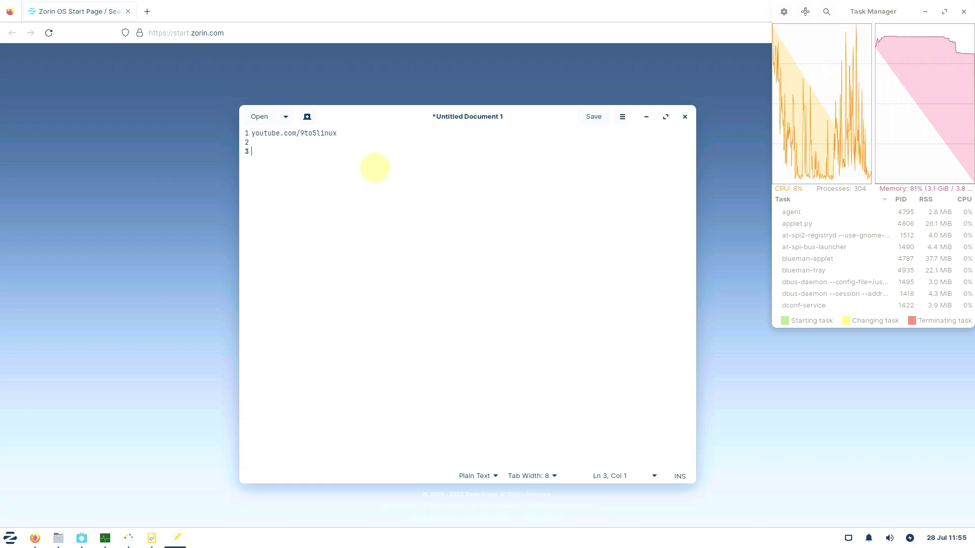
pyautogui.write('subscribe')
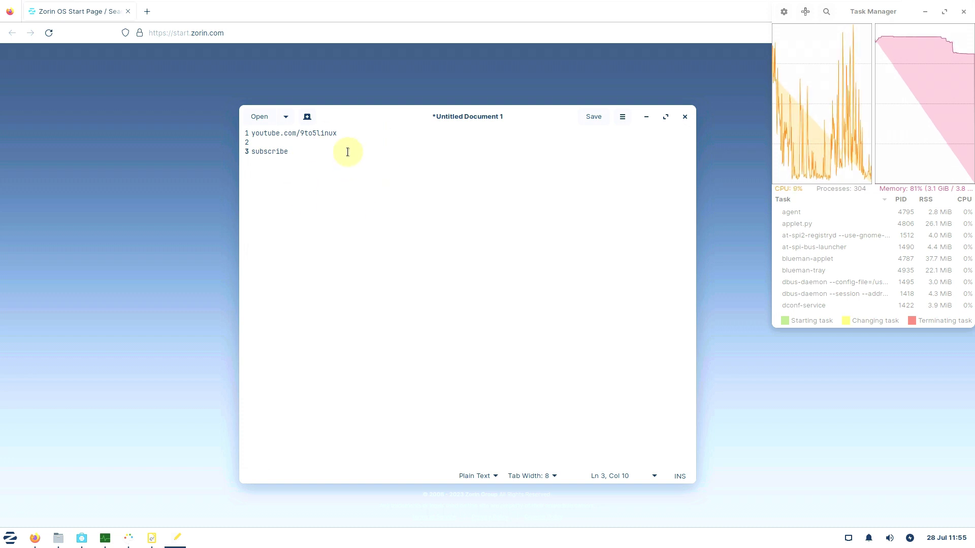
pyautogui.click(684, 118)
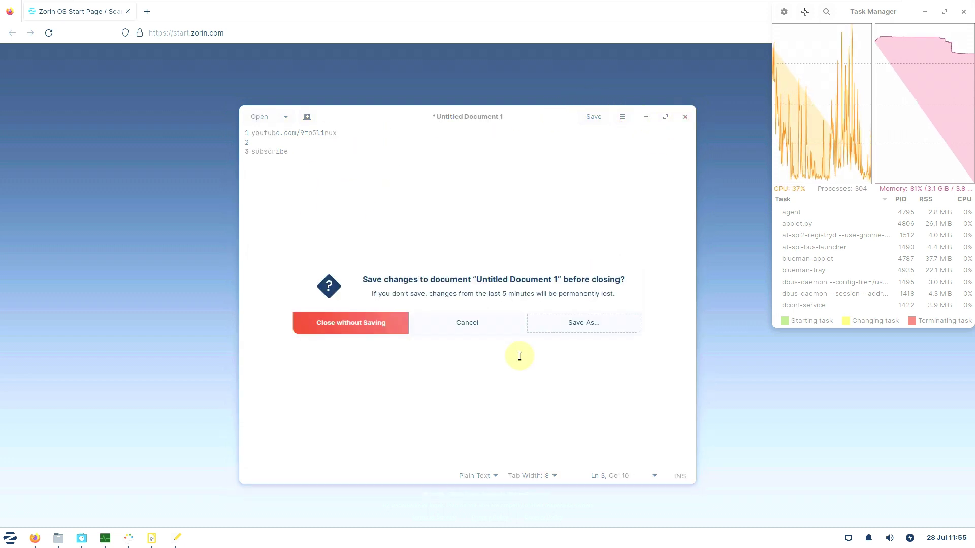
pyautogui.click(490, 327)
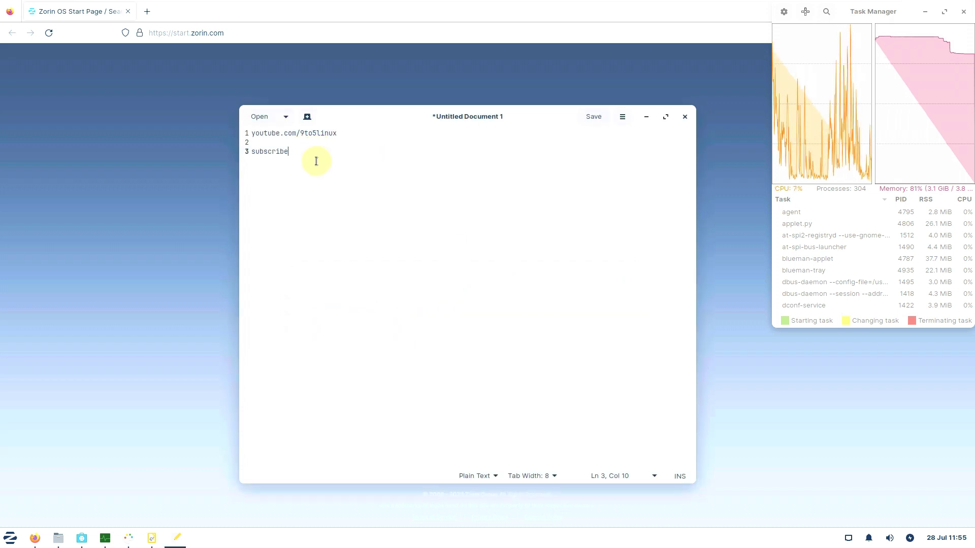
# Close the untitled text document without saving and close the Firefox window
pyautogui.click(683, 118)
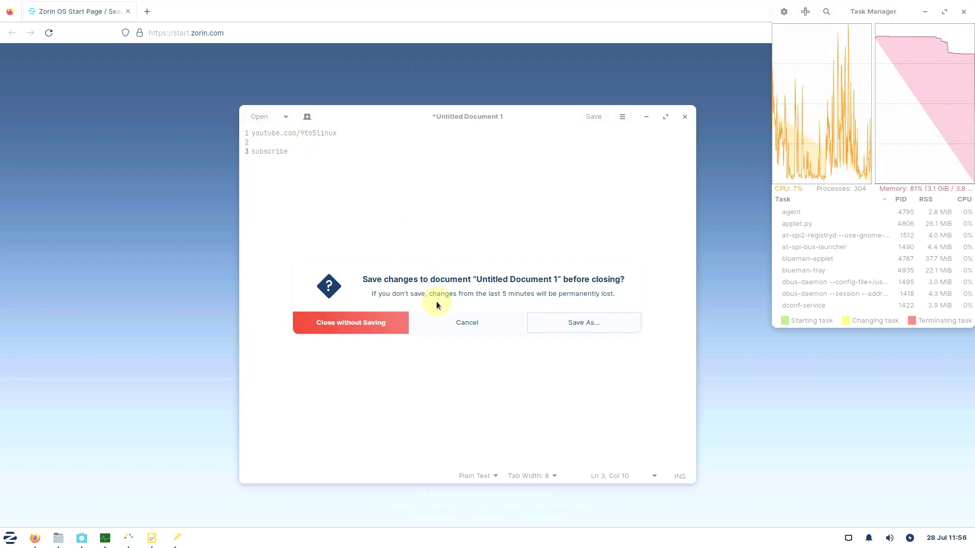
pyautogui.click(368, 322)
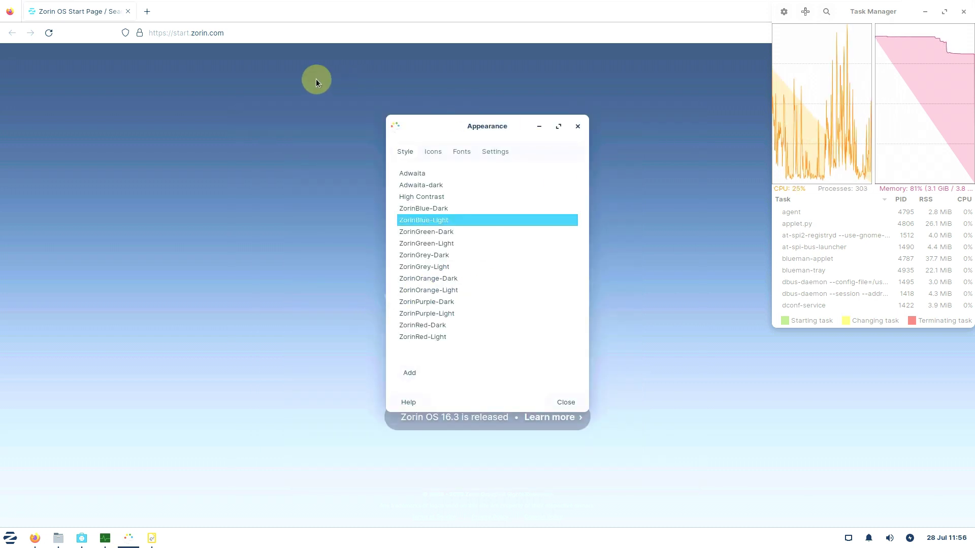
pyautogui.click(350, 13)
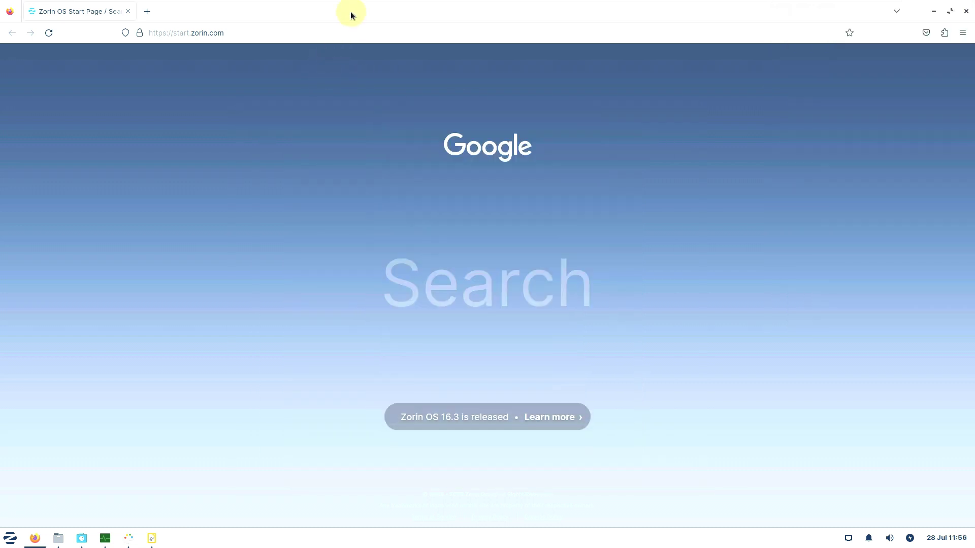
pyautogui.click(960, 13)
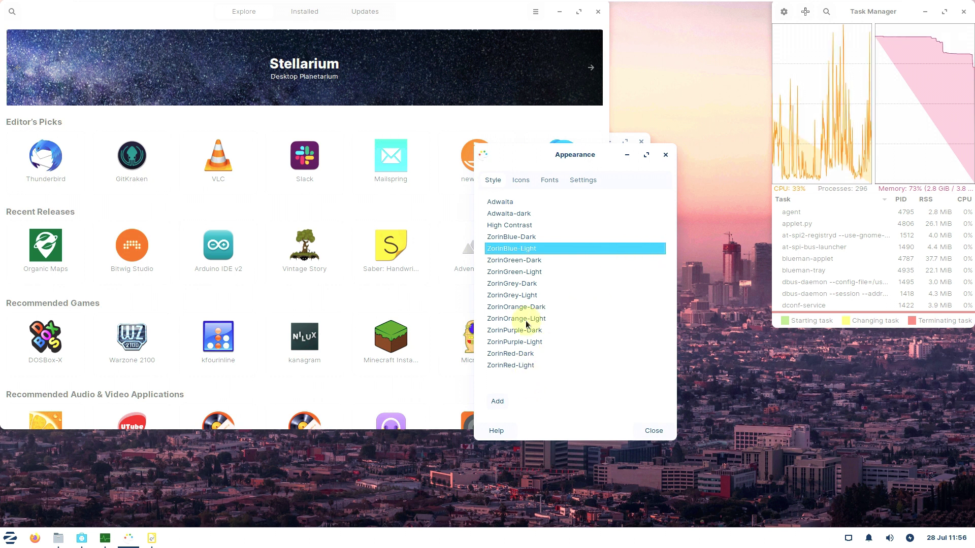
# Look through the icon themes, fonts and general settings in Appearance, and close its window
pyautogui.click(517, 181)
pyautogui.scroll(-5, 541, 366)
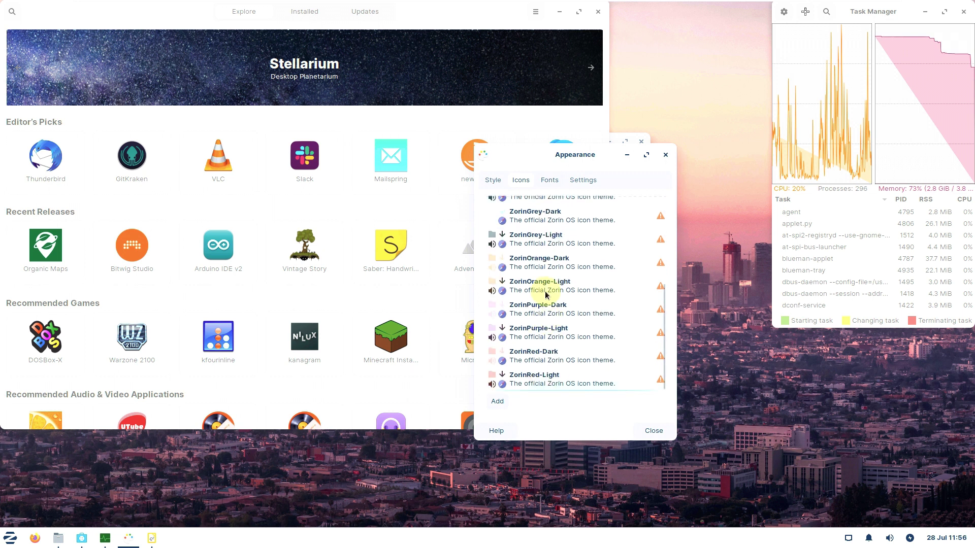
pyautogui.click(549, 179)
pyautogui.click(597, 182)
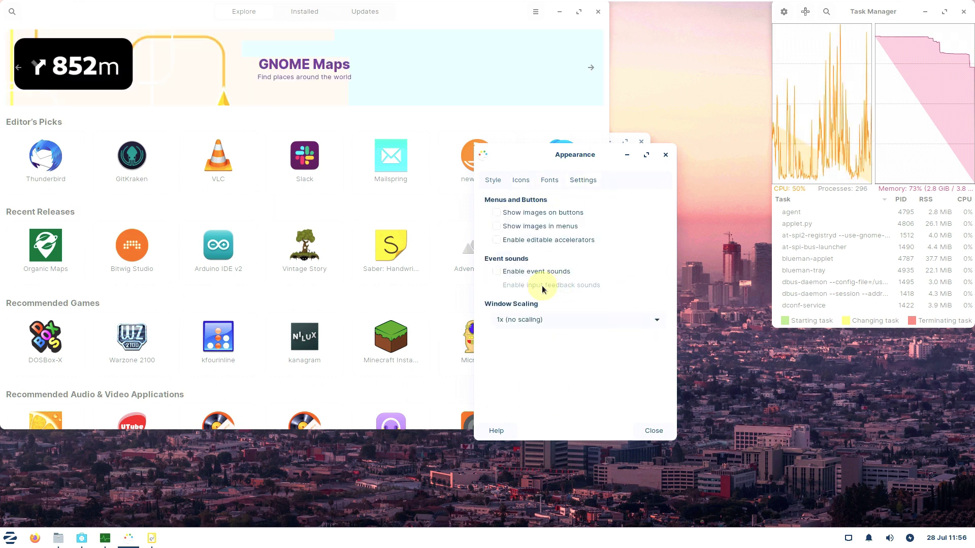
pyautogui.click(669, 157)
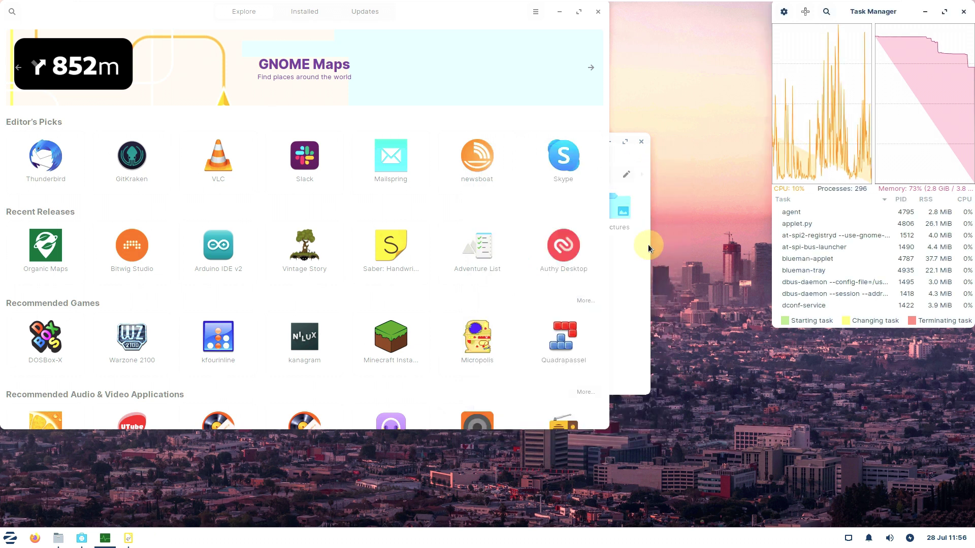
# View the version information of the Thunar file manager, dismiss it, and close the file manager
pyautogui.click(425, 157)
pyautogui.click(429, 183)
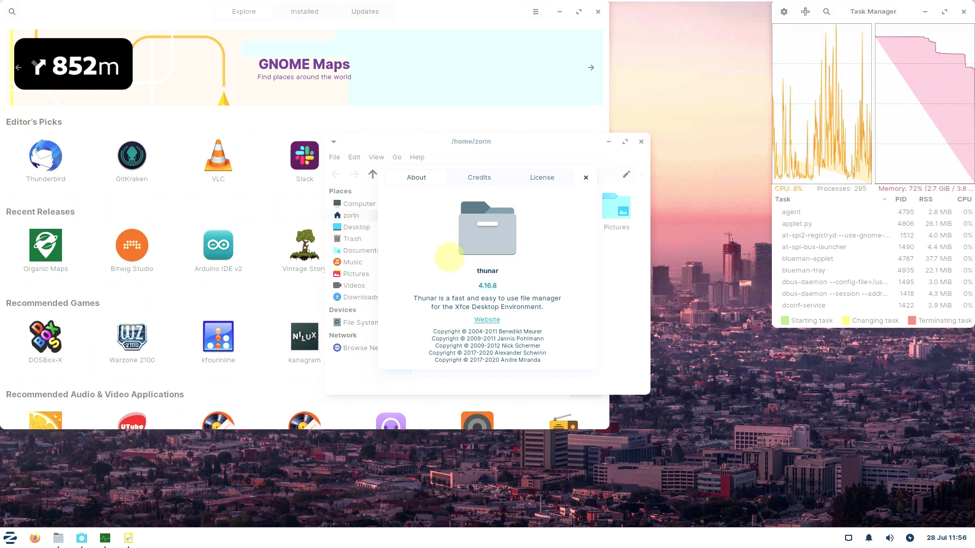
pyautogui.moveTo(581, 183); pyautogui.dragTo(607, 167)
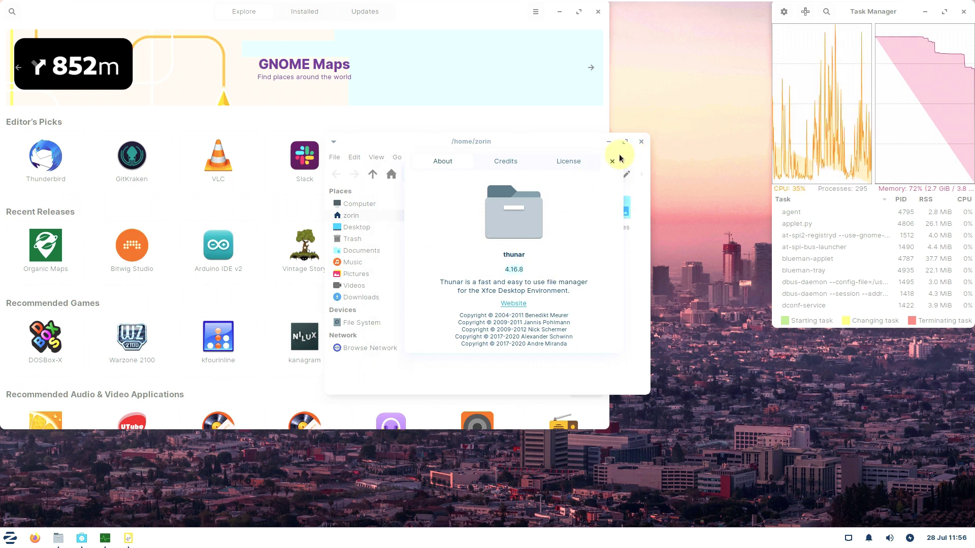
pyautogui.click(616, 160)
pyautogui.click(640, 142)
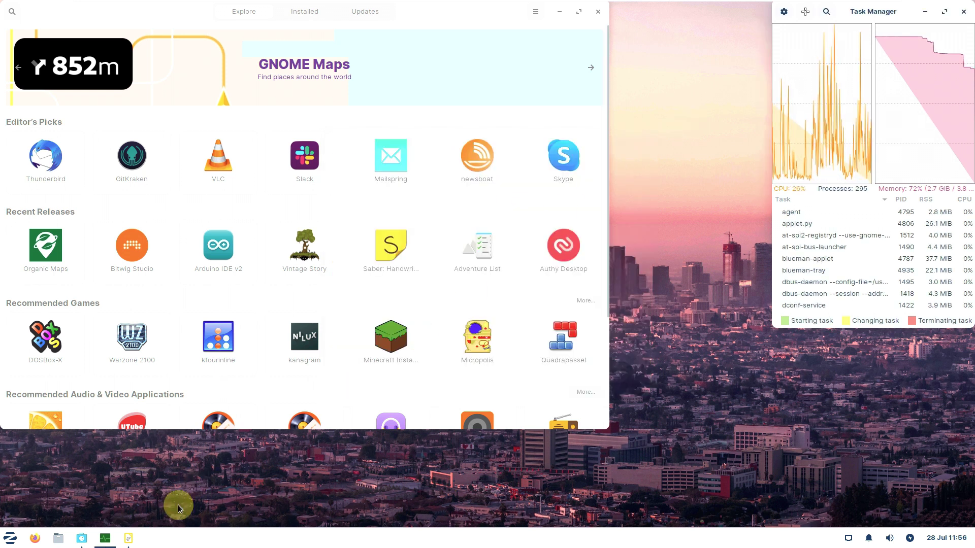
# Bring the LibreOffice Draw window to the front and look through its Tools and Extension commands
pyautogui.click(130, 537)
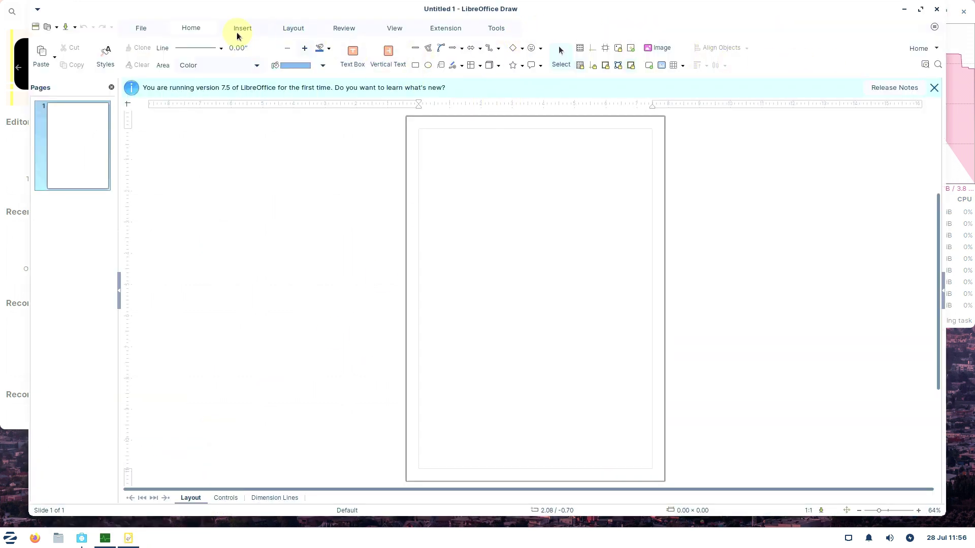
pyautogui.moveTo(577, 13); pyautogui.dragTo(579, 52)
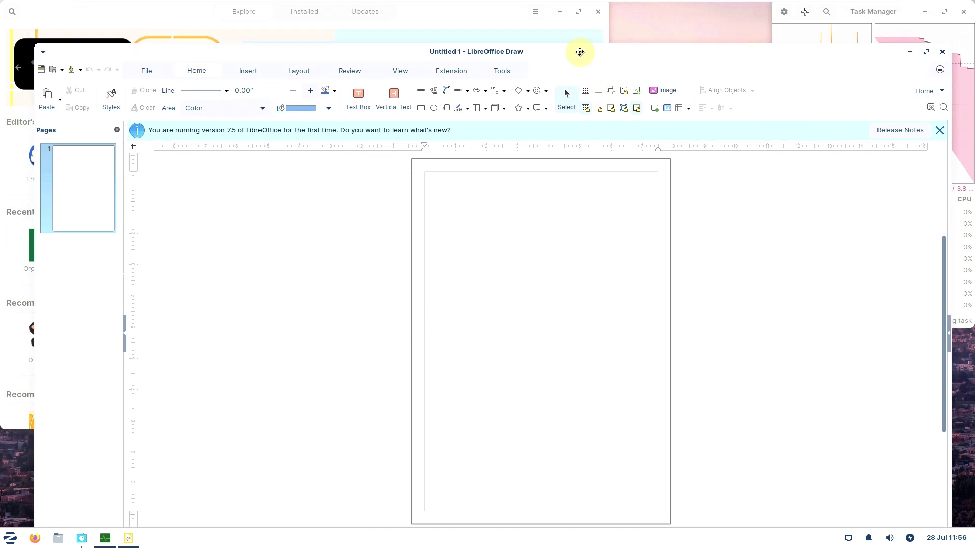
pyautogui.click(489, 76)
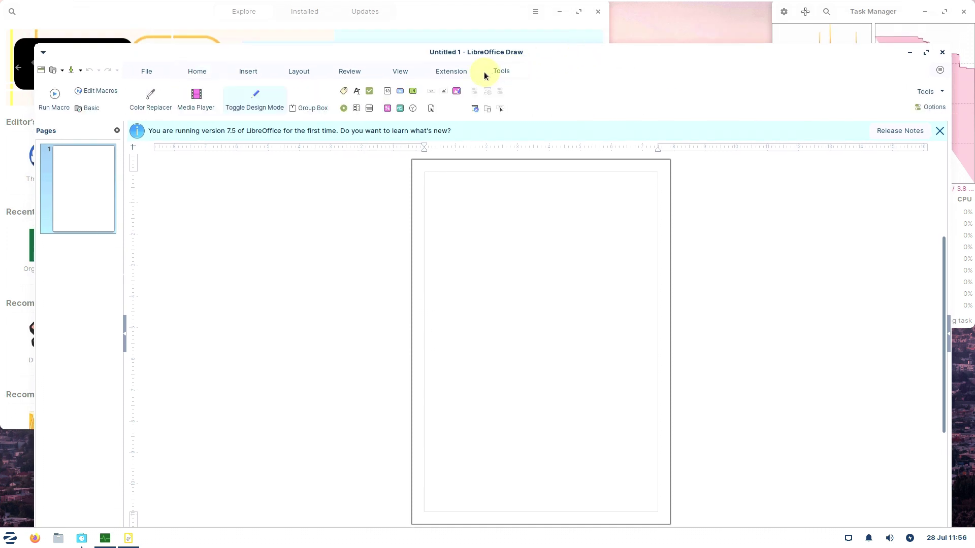
pyautogui.click(445, 76)
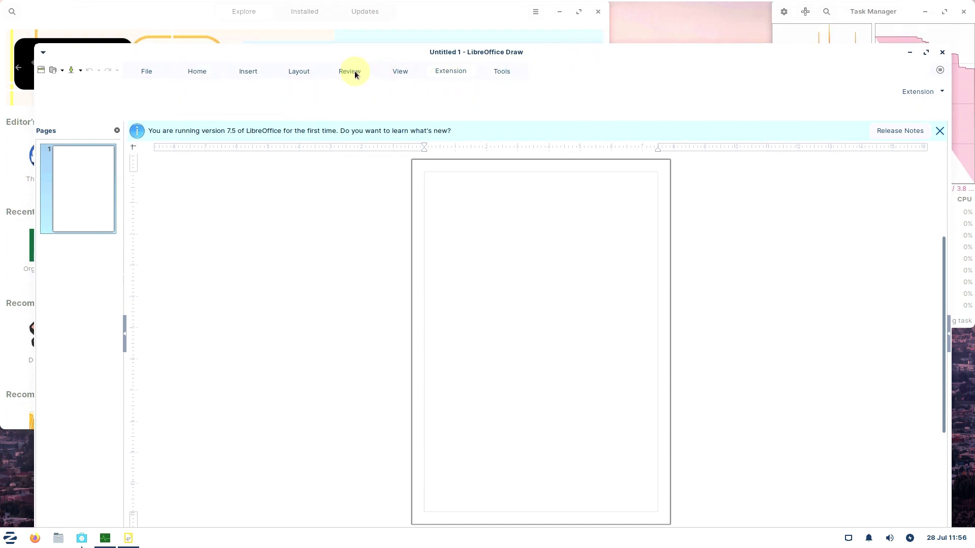
pyautogui.moveTo(561, 61)
pyautogui.mouseDown()
pyautogui.moveTo(559, 30)
pyautogui.moveTo(542, 20)
pyautogui.moveTo(540, 29)
pyautogui.mouseUp()
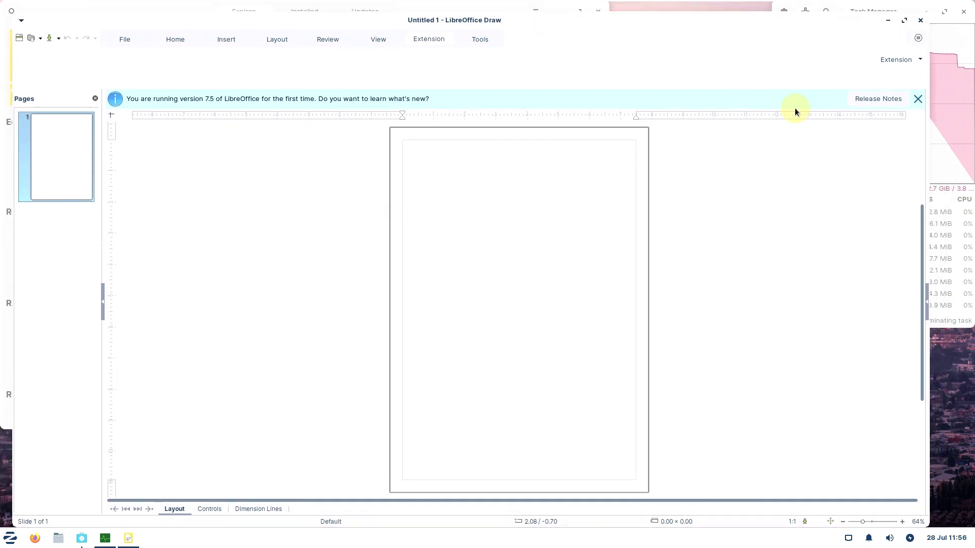
# View the LibreOffice version information, dismiss it, and close the untitled Draw document
pyautogui.click(919, 39)
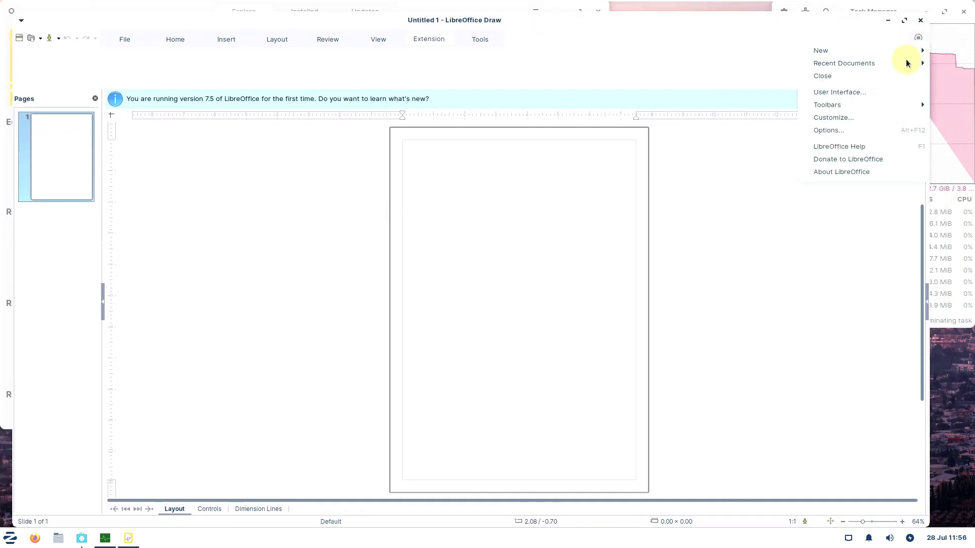
pyautogui.click(852, 173)
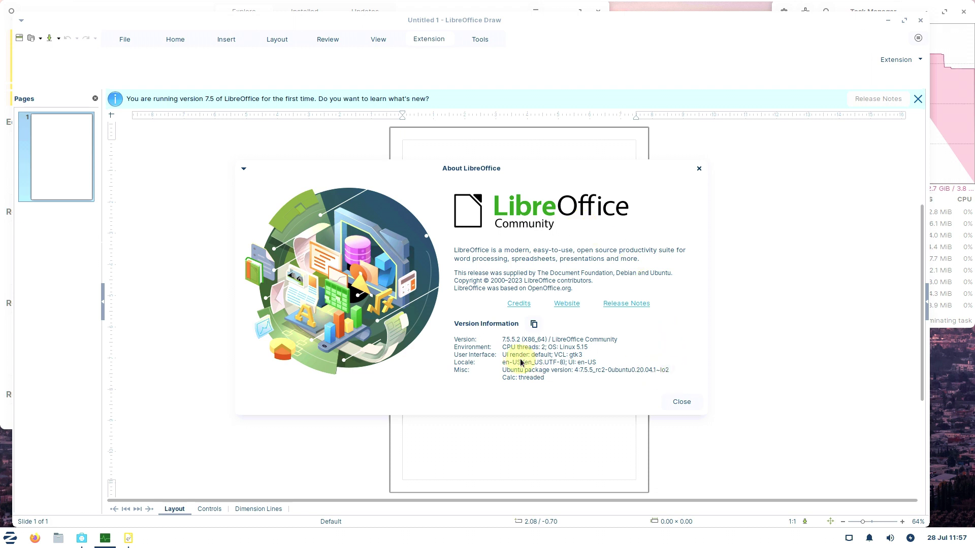
pyautogui.click(682, 402)
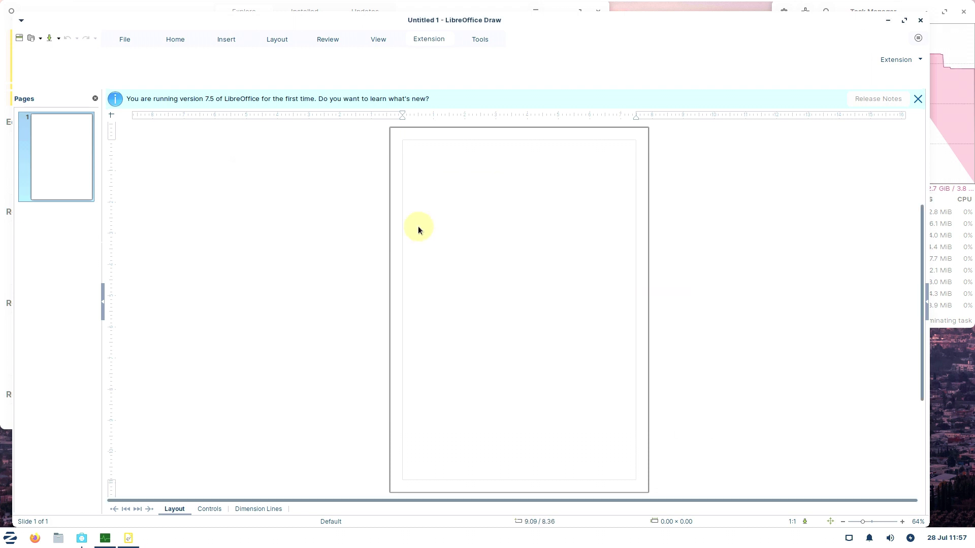
pyautogui.click(920, 25)
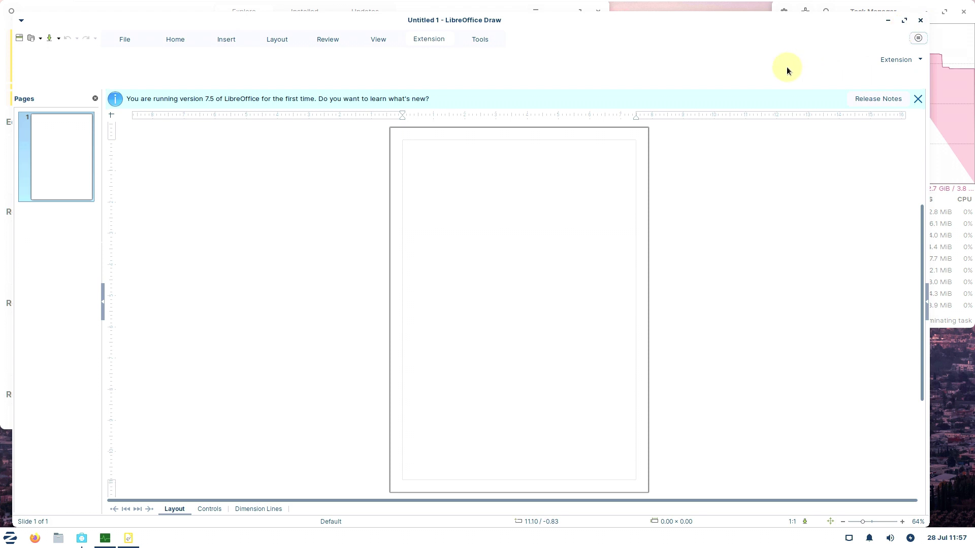
# Maximize the Software store and look through the list of installed applications and add-ons
pyautogui.moveTo(429, 17); pyautogui.dragTo(526, 37)
pyautogui.click(676, 31)
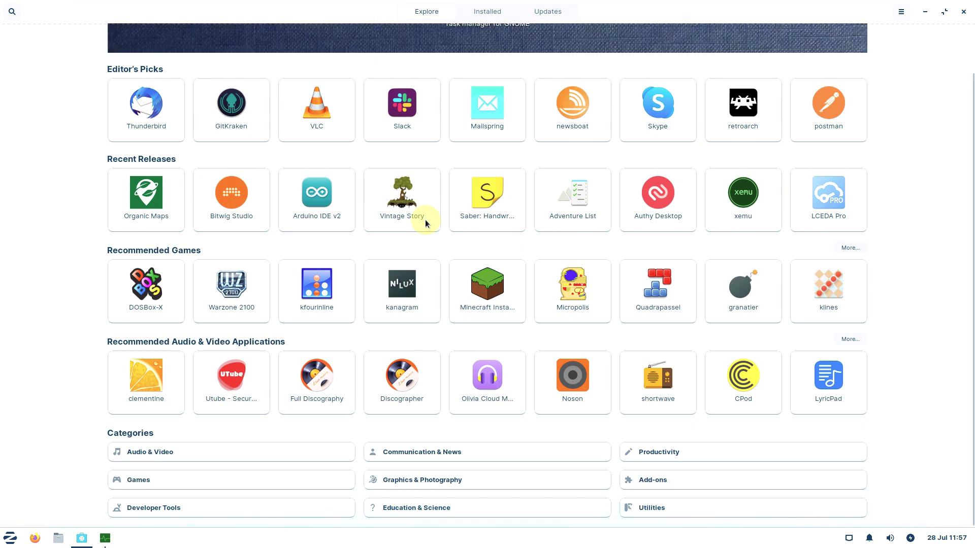
pyautogui.scroll(2, 481, 36)
pyautogui.click(488, 14)
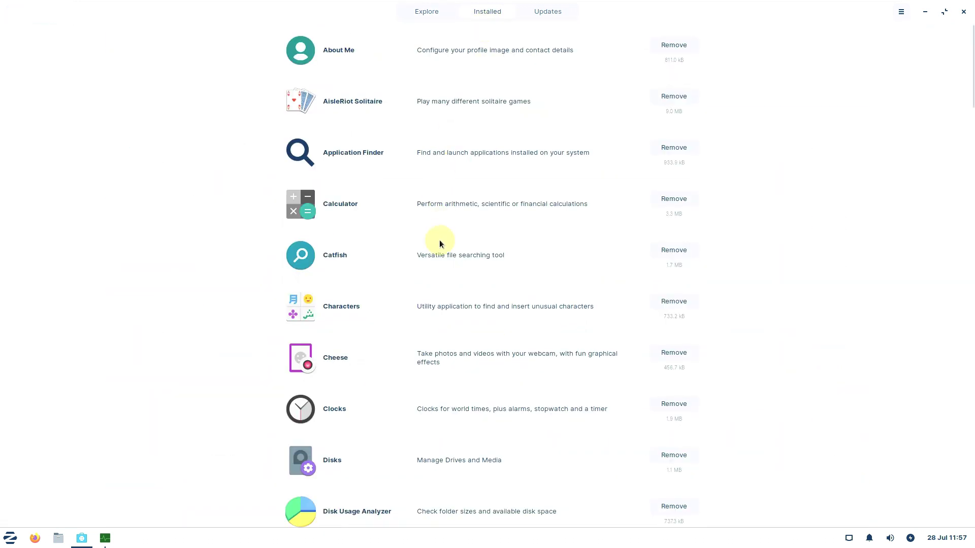
pyautogui.scroll(-20, 440, 239)
pyautogui.scroll(-20, 439, 239)
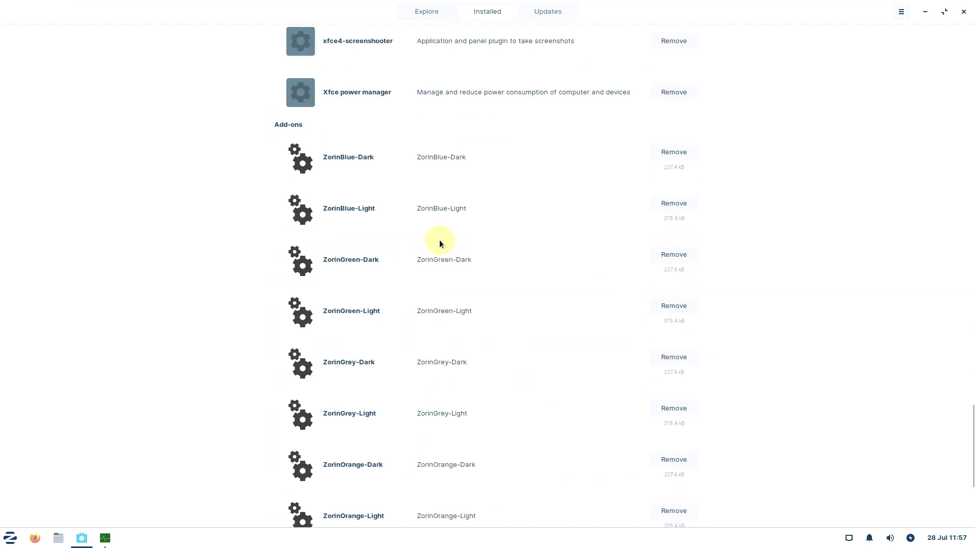
pyautogui.scroll(-5, 440, 240)
# Start a check for new software updates and close the Software store
pyautogui.click(541, 18)
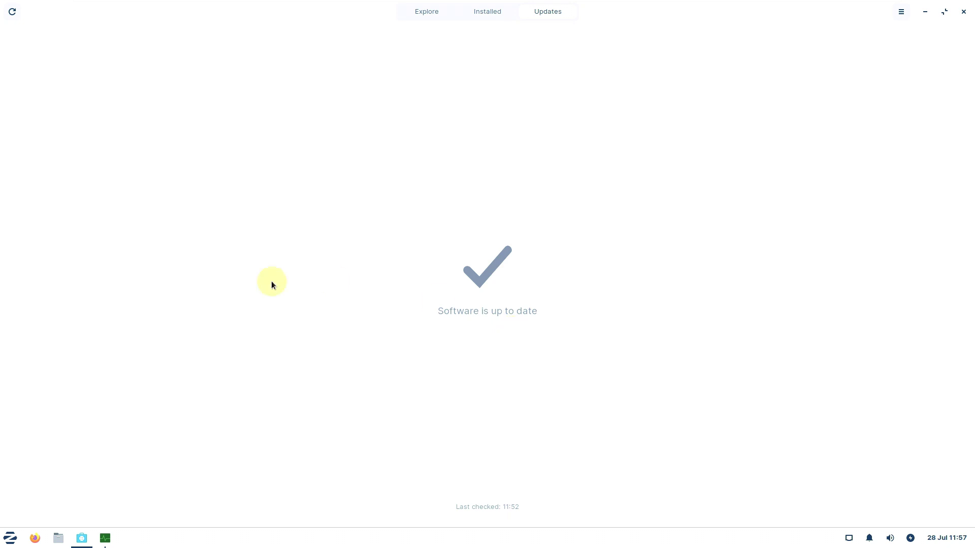
pyautogui.click(11, 12)
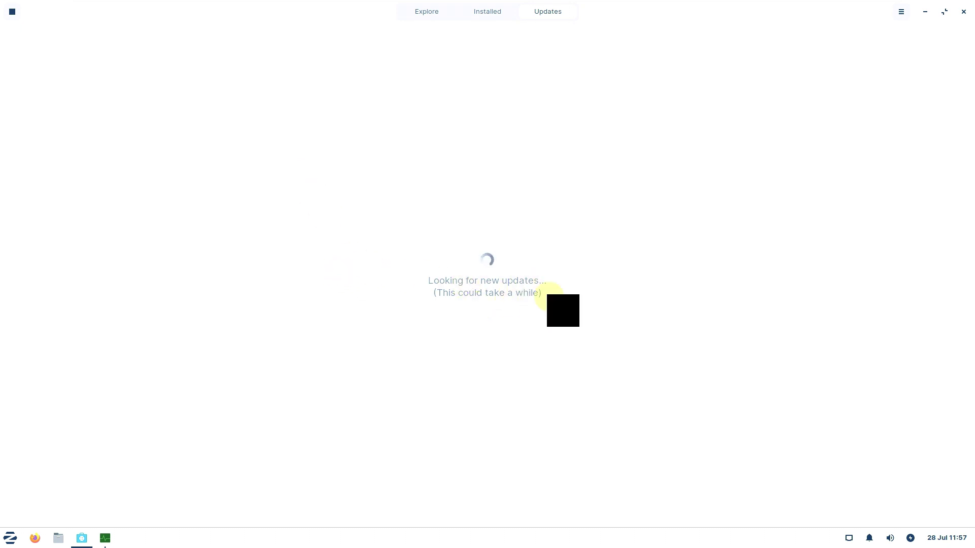
pyautogui.click(962, 11)
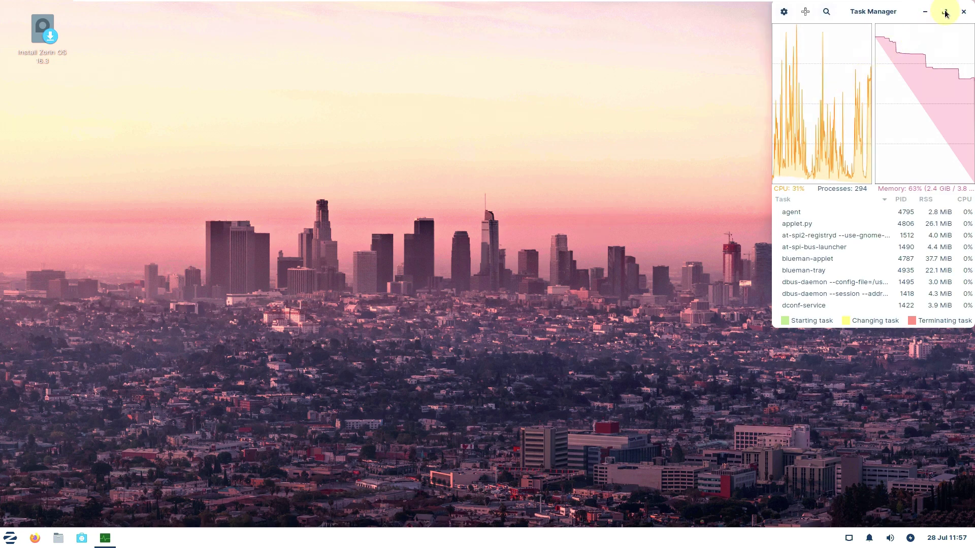
# Maximize the Task Manager, and reopen the Software store and close it again
pyautogui.click(943, 11)
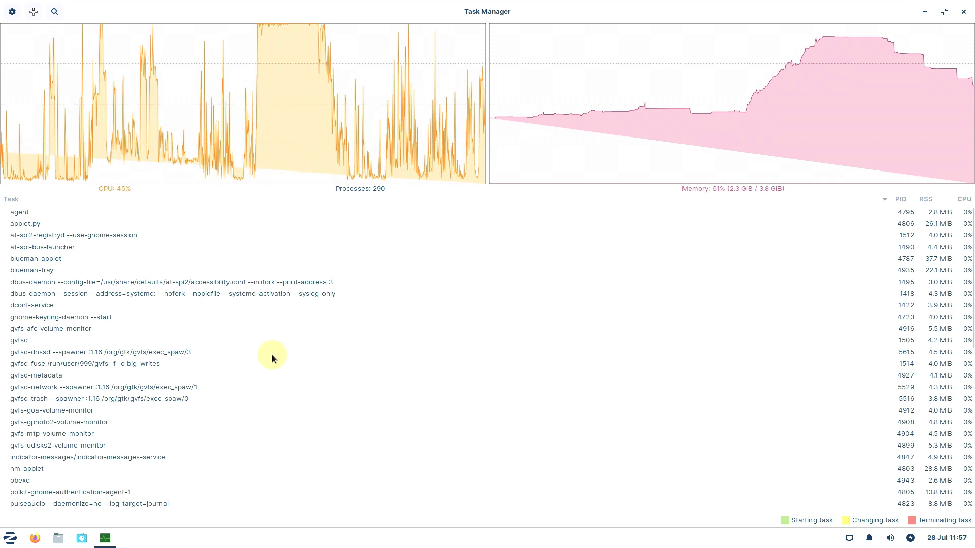
pyautogui.click(84, 541)
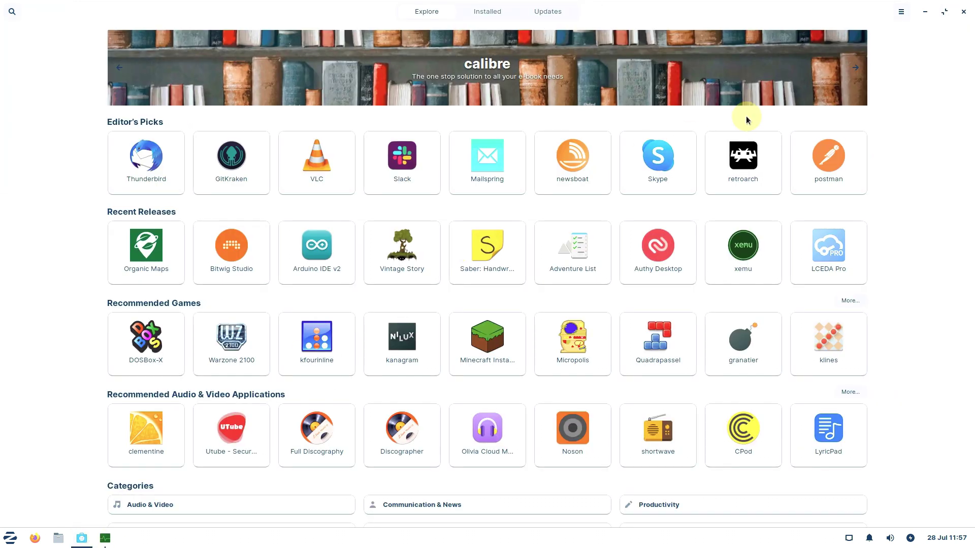
pyautogui.click(964, 12)
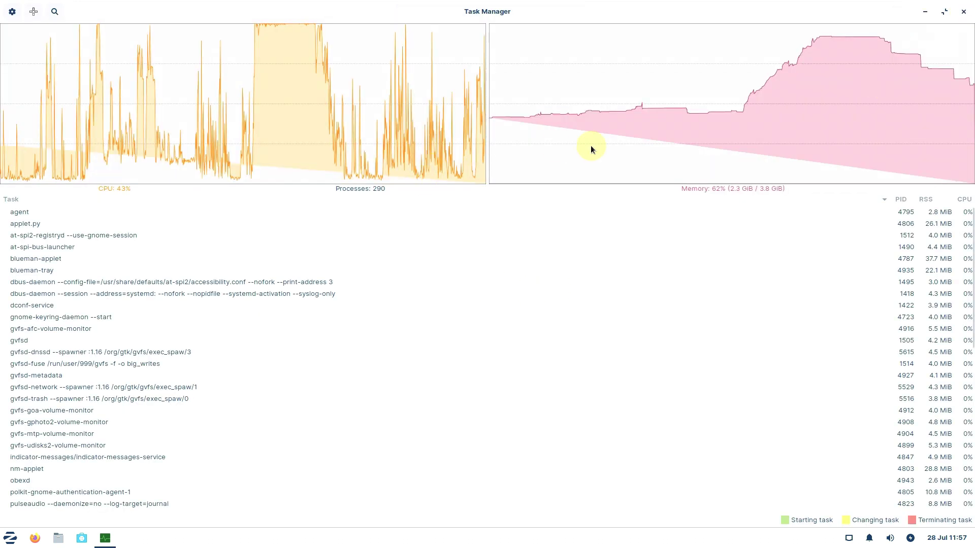
# Look through the running processes in the Task Manager and close it
pyautogui.scroll(-10, 401, 348)
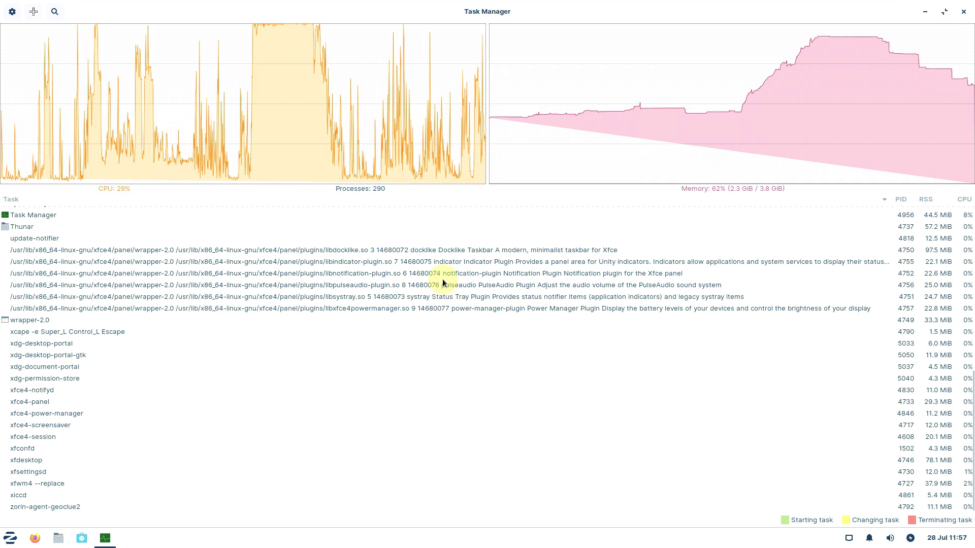
pyautogui.scroll(8, 443, 281)
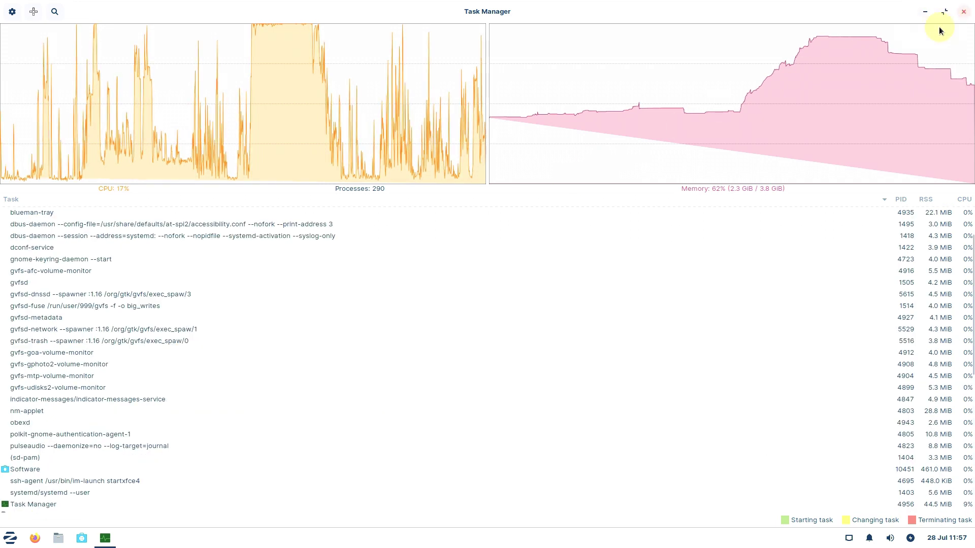
pyautogui.click(963, 12)
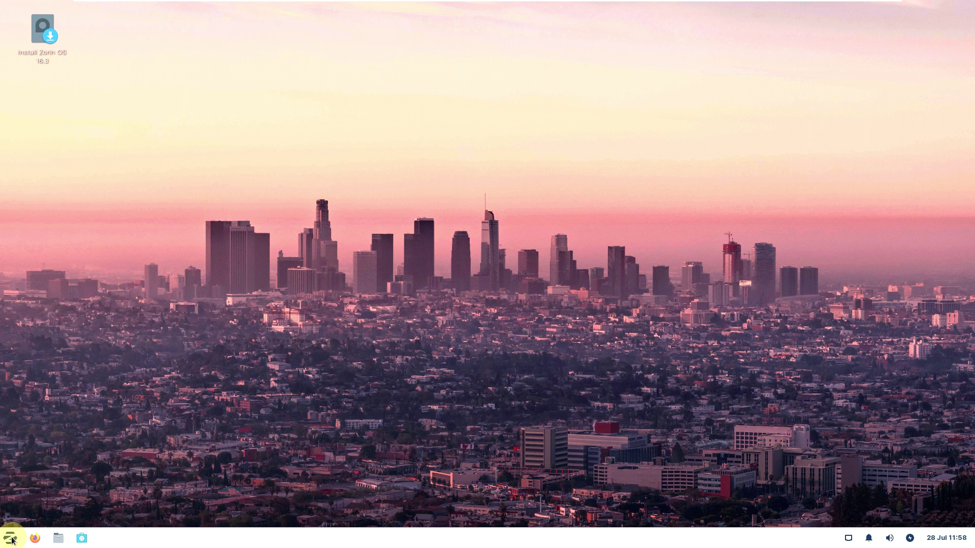
# Log out of the live session
pyautogui.click(11, 541)
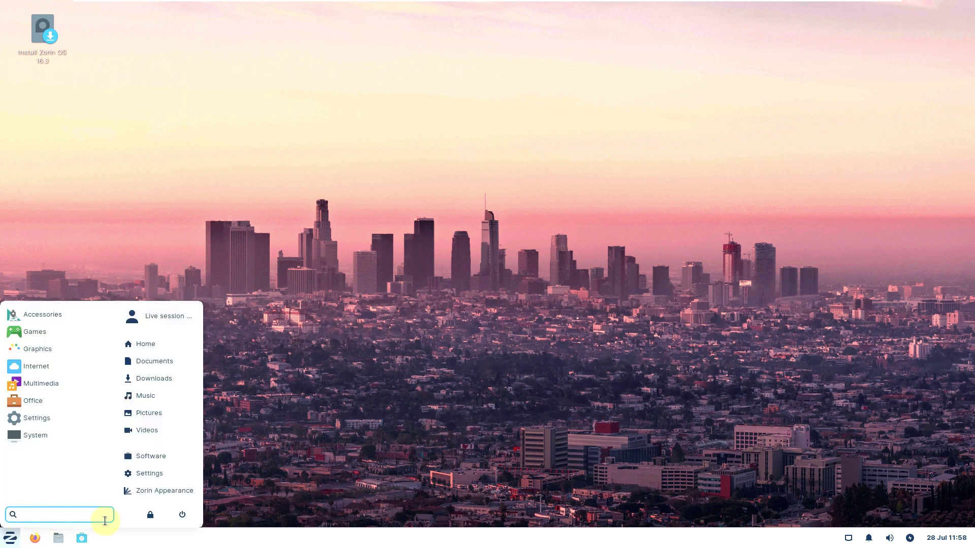
pyautogui.click(179, 523)
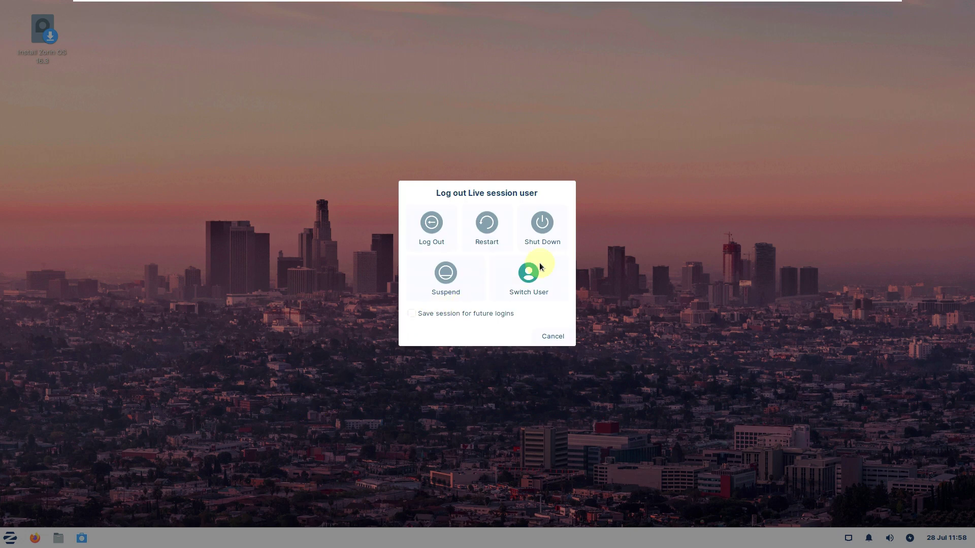
pyautogui.click(431, 224)
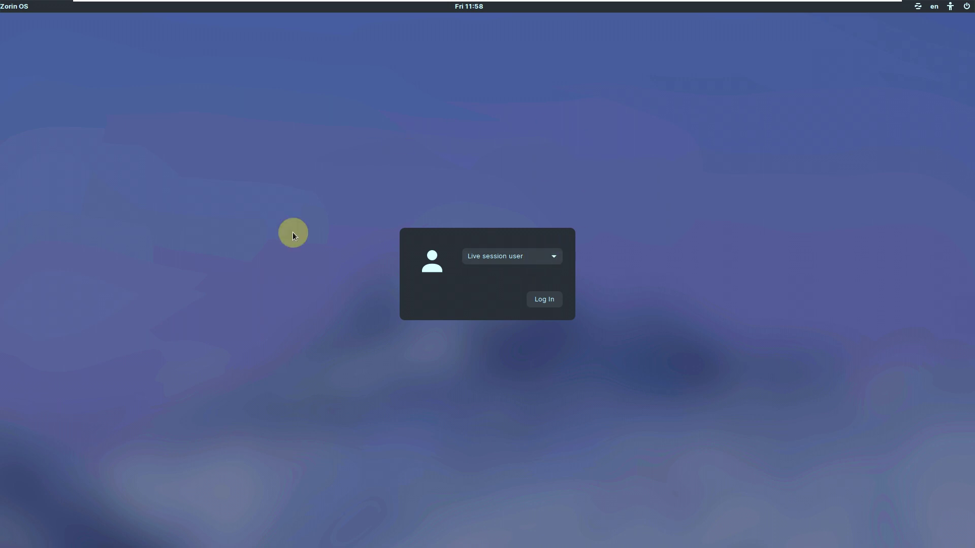
# Check the session types, languages and accessibility options offered on the login screen
pyautogui.click(917, 6)
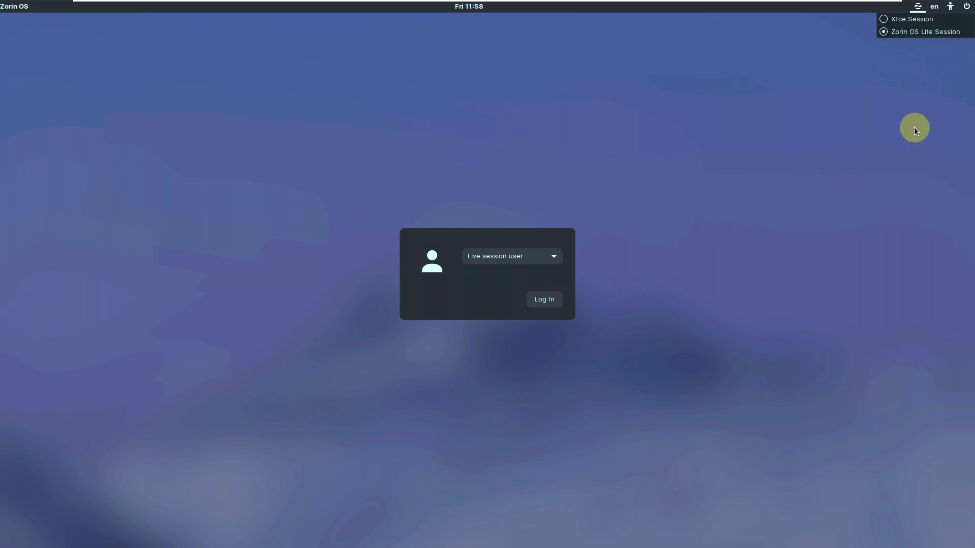
pyautogui.click(935, 6)
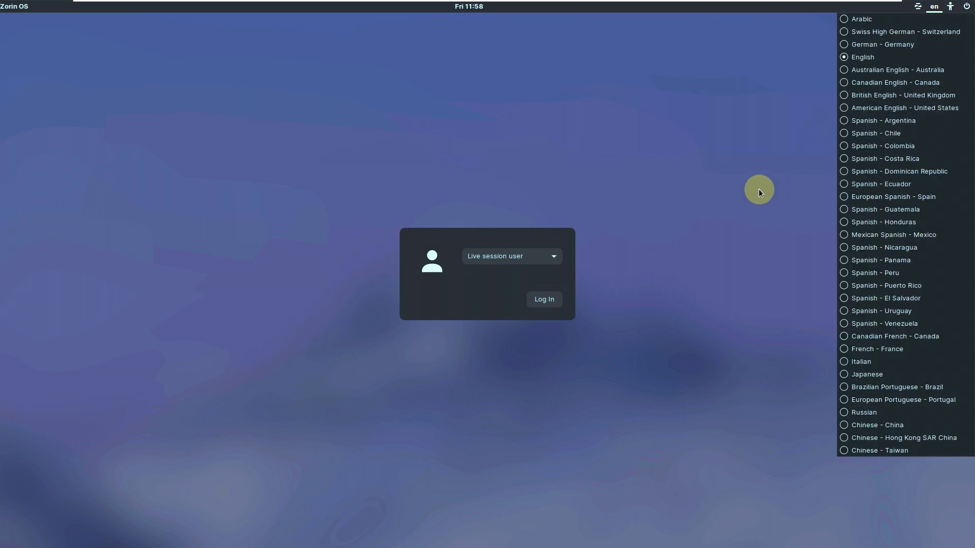
pyautogui.click(759, 189)
pyautogui.click(950, 6)
pyautogui.click(936, 64)
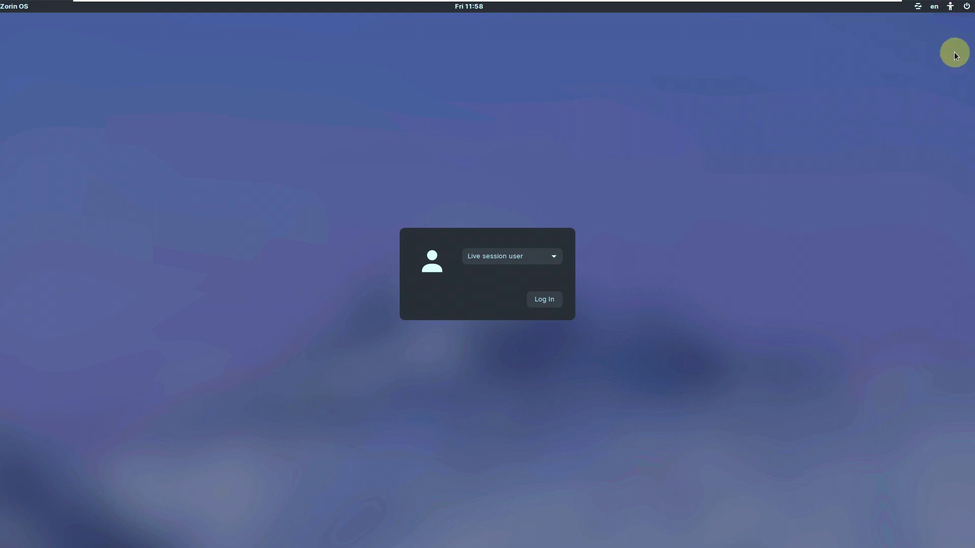
# Shut down the computer from the login screen and confirm the shutdown
pyautogui.click(966, 6)
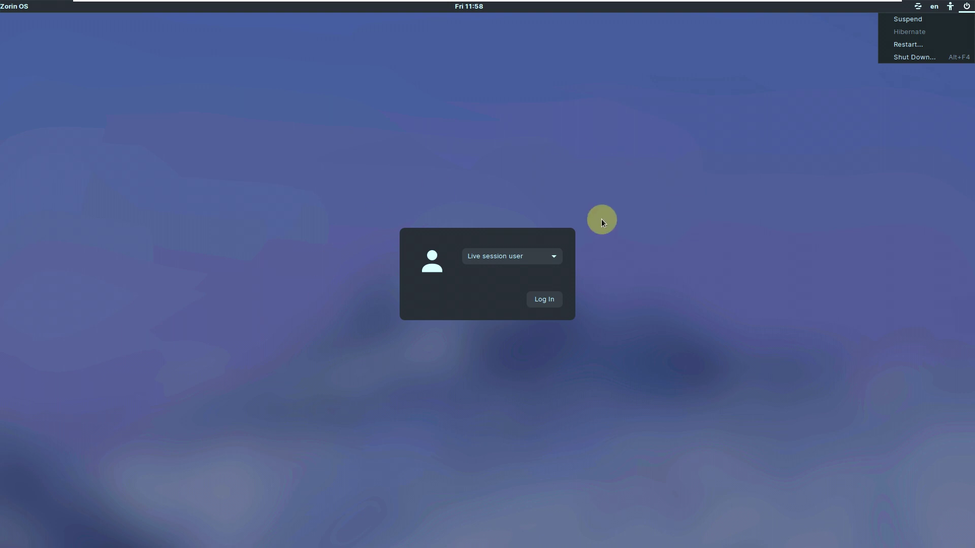
pyautogui.click(912, 57)
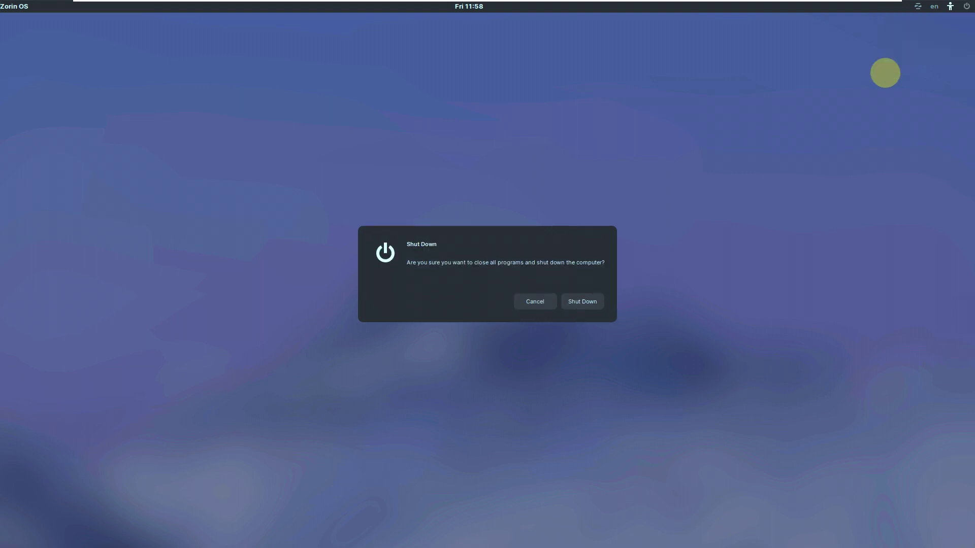
pyautogui.click(590, 300)
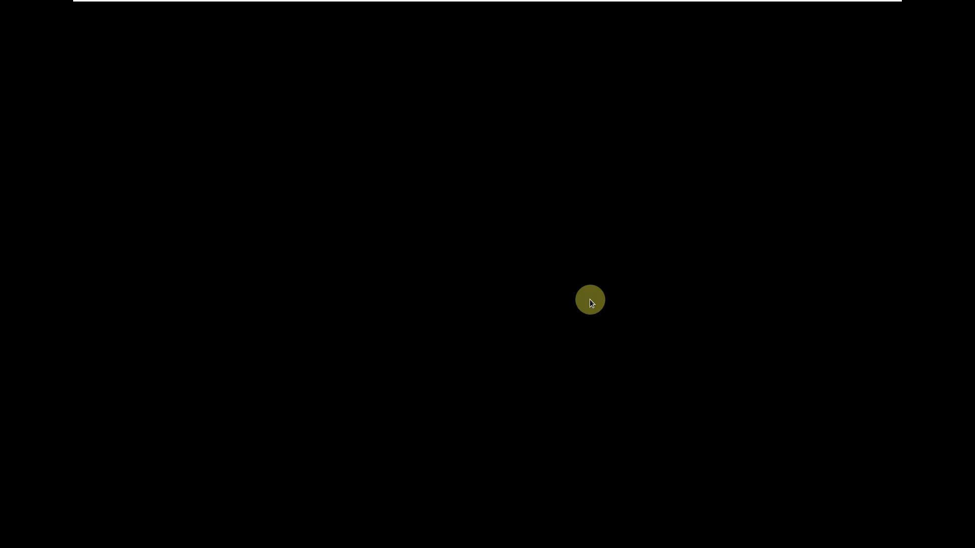